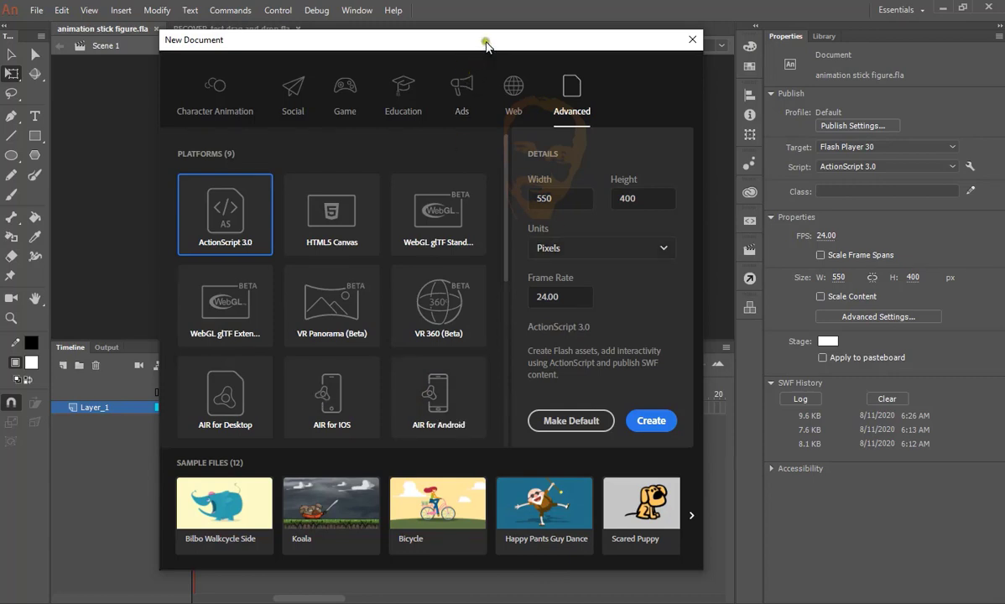
- Create a new ActionScript 3.0 document from the Advanced category, 550 × 400 pixels at 24 fps
left_click_drag(485, 38, 458, 49)
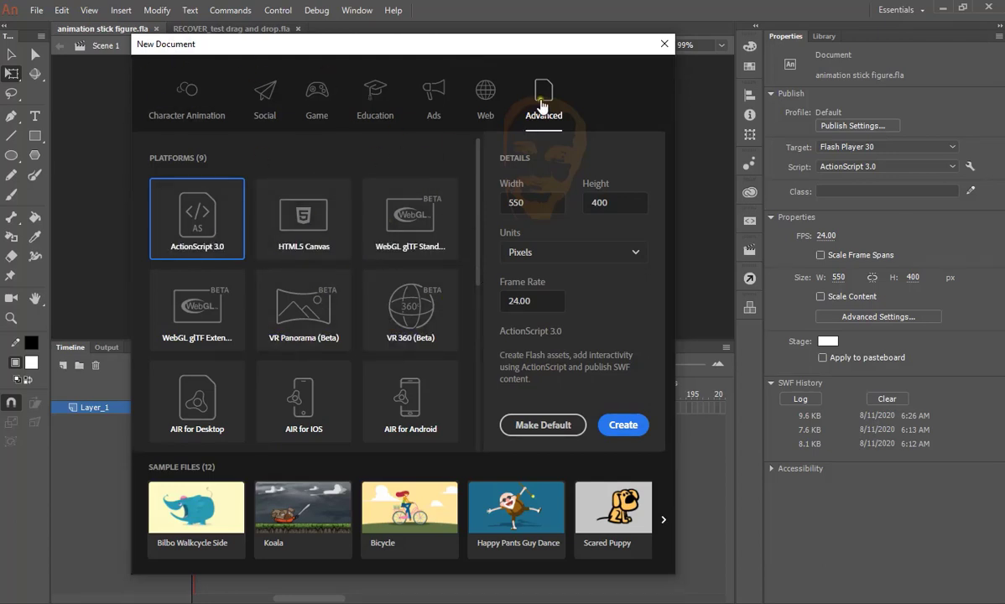
left_click(266, 92)
left_click(215, 103)
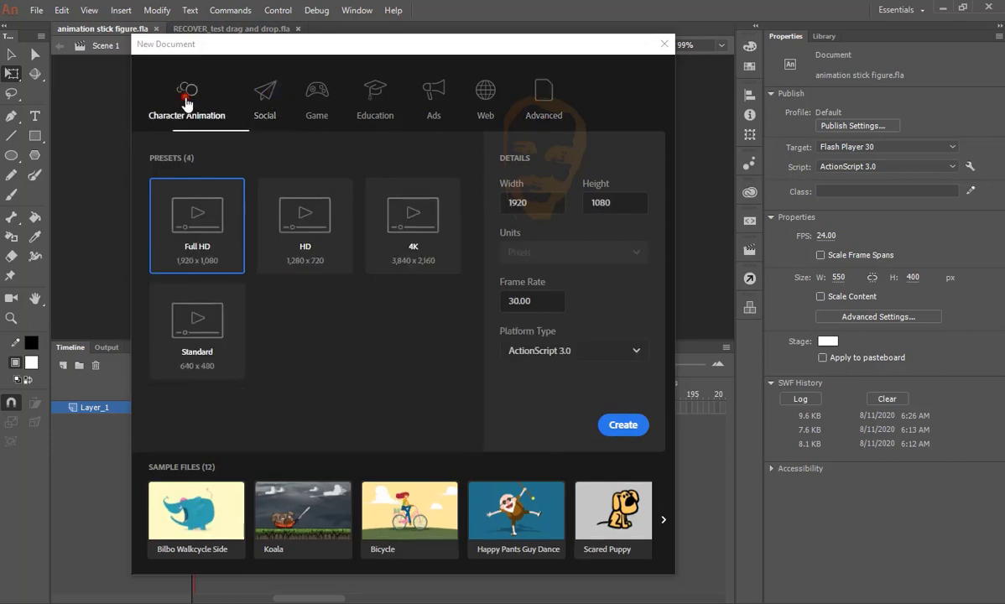
left_click(541, 107)
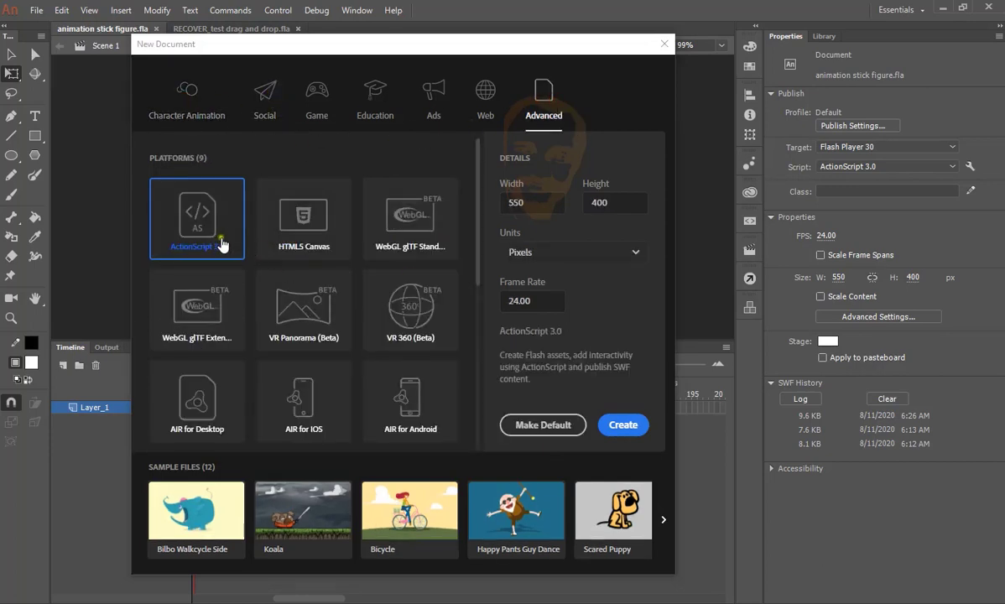
left_click(615, 428)
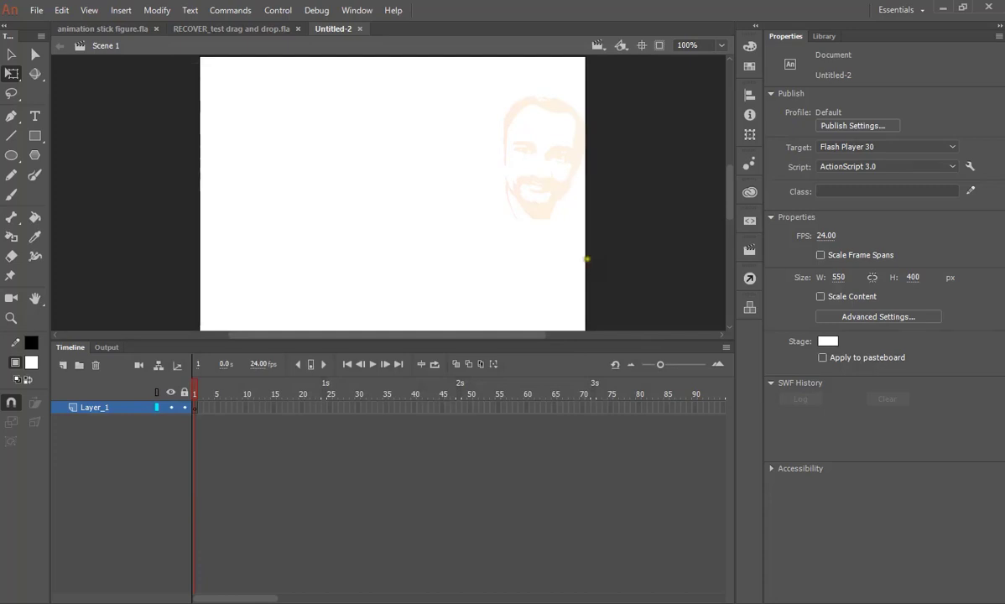
- Preview the Classic and Animator workspace layouts and return to the Essentials workspace
left_click(900, 9)
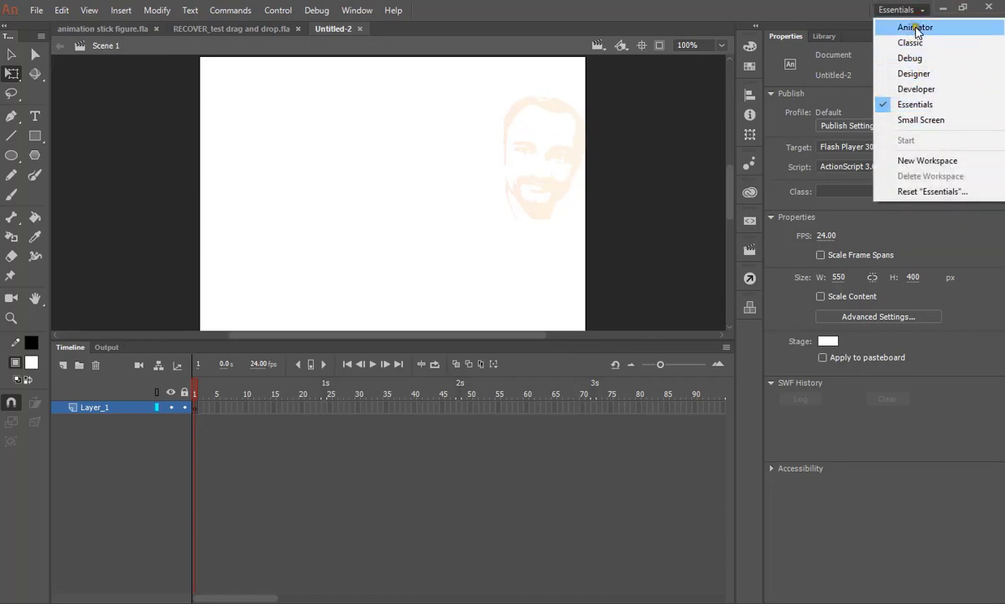
left_click(898, 43)
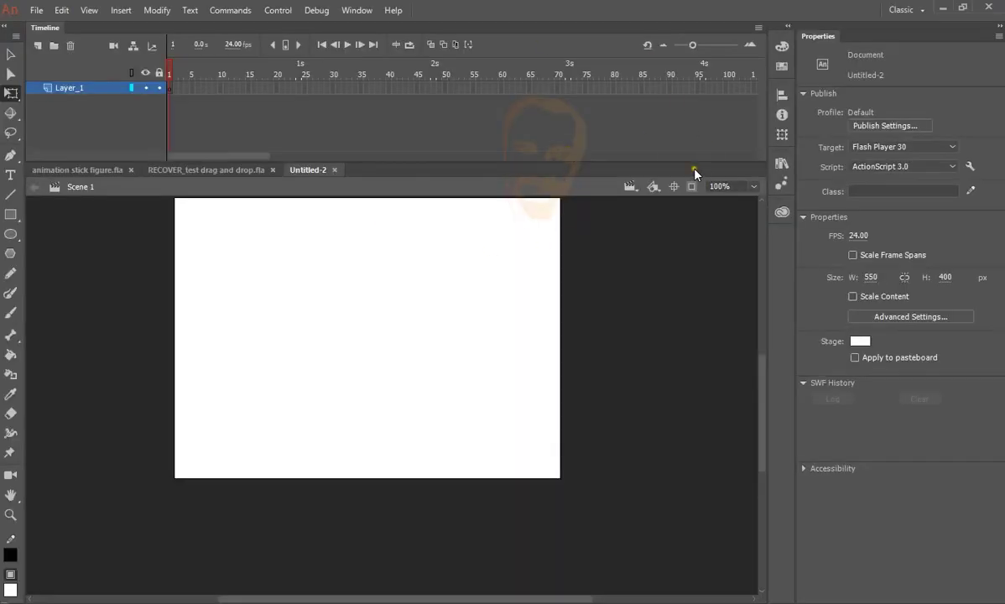
left_click(922, 11)
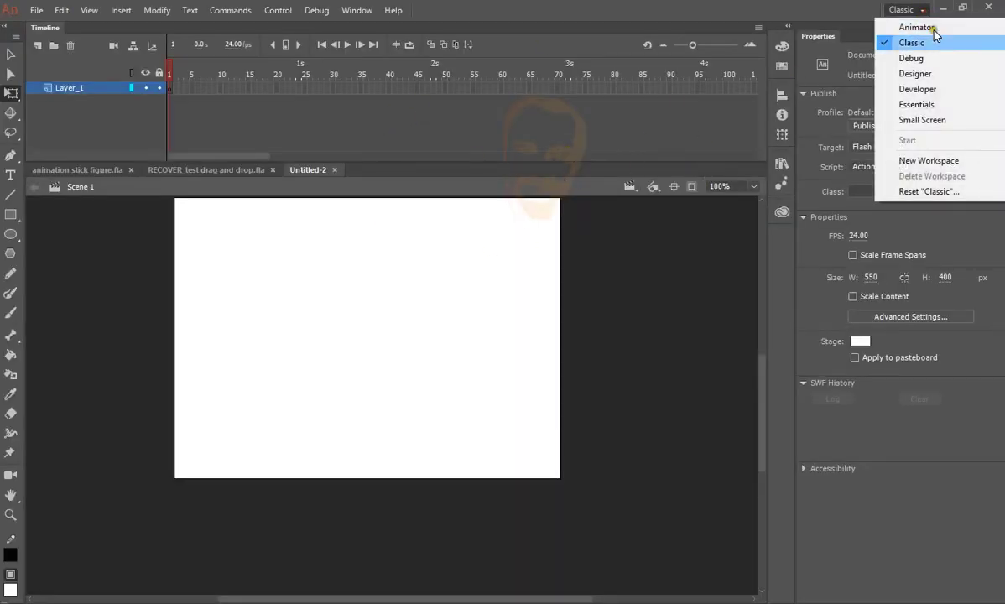
left_click(923, 28)
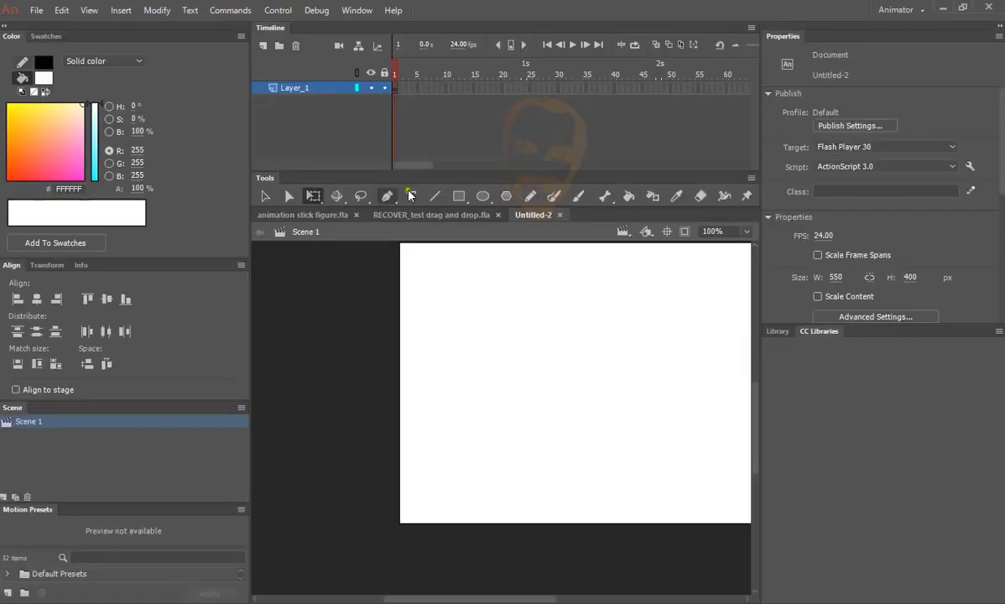
left_click(920, 13)
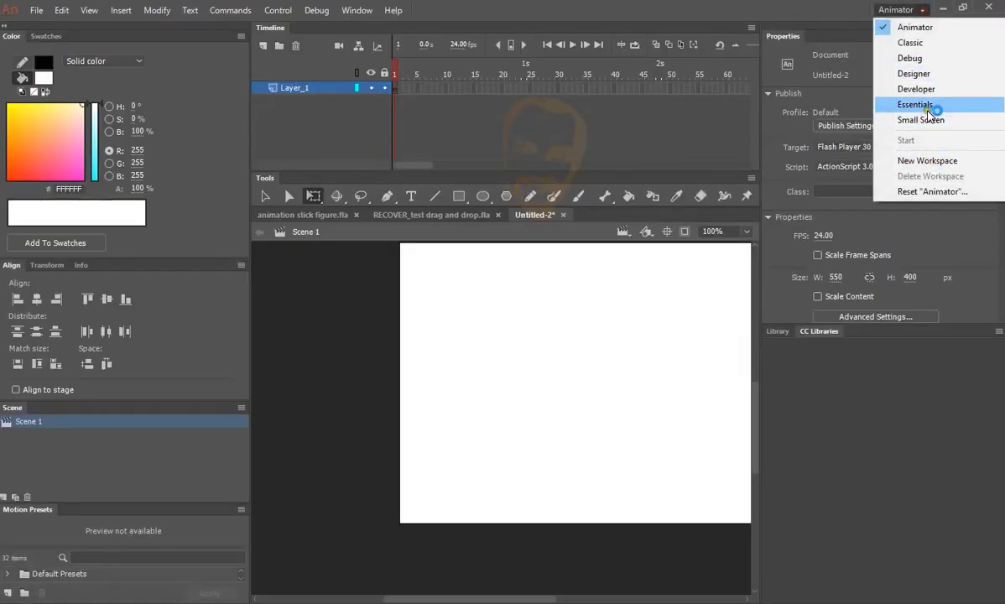
left_click(919, 105)
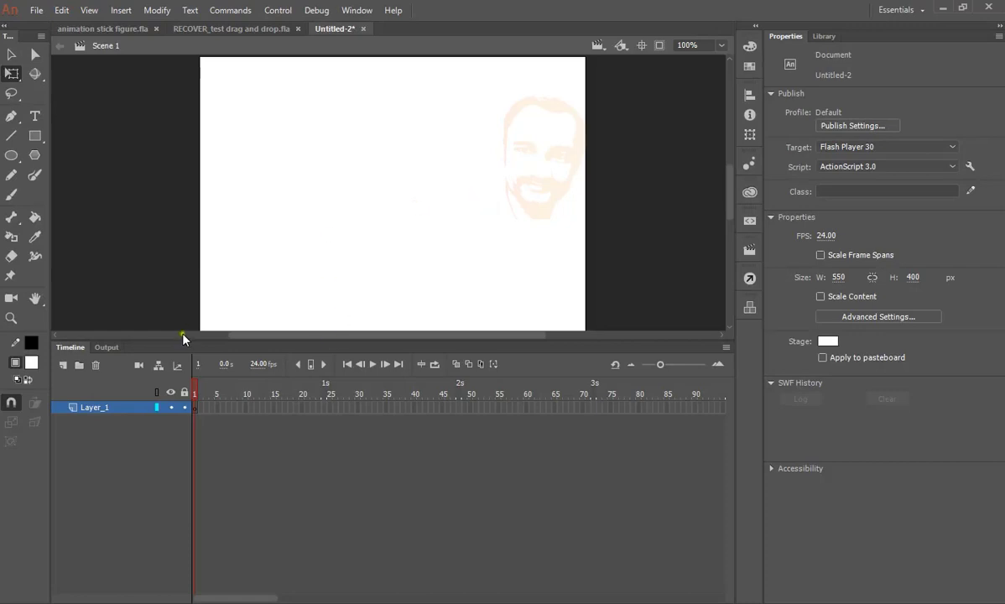
- Shorten the timeline area so the whole stage fits in view, and check the document's library
left_click_drag(191, 342, 191, 441)
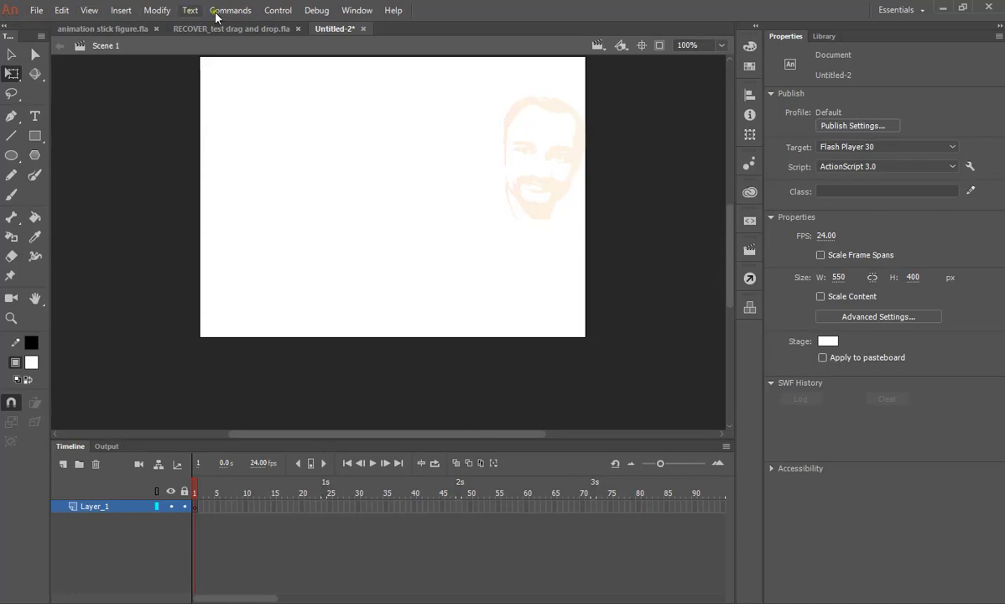
left_click(38, 11)
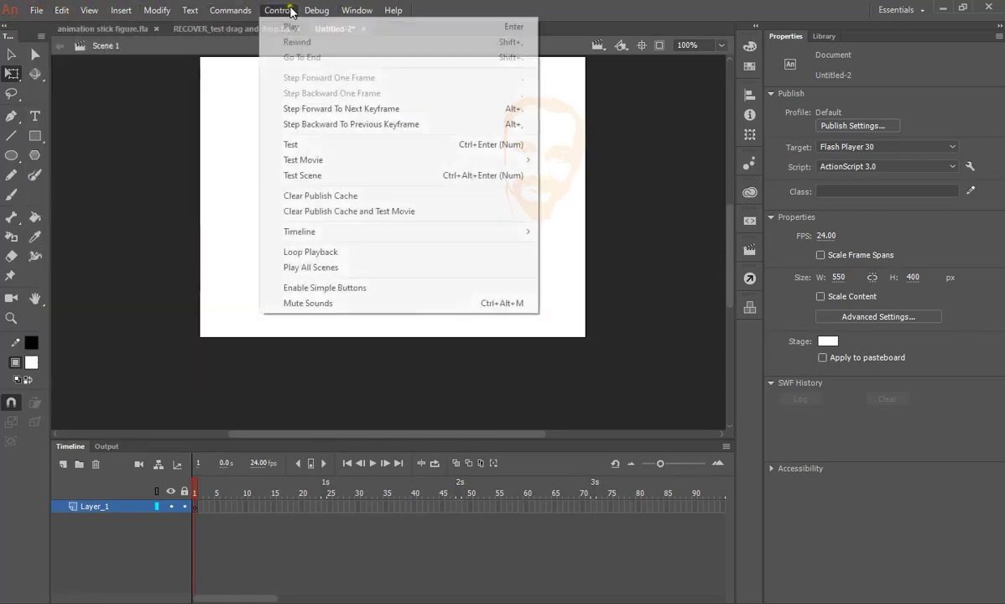
mouse_move(356, 10)
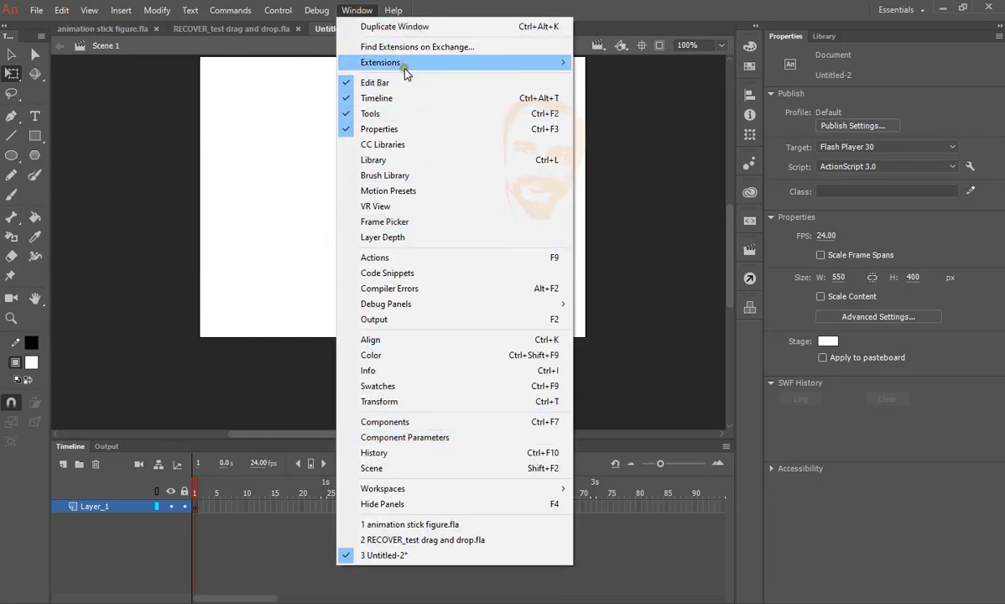
left_click(436, 9)
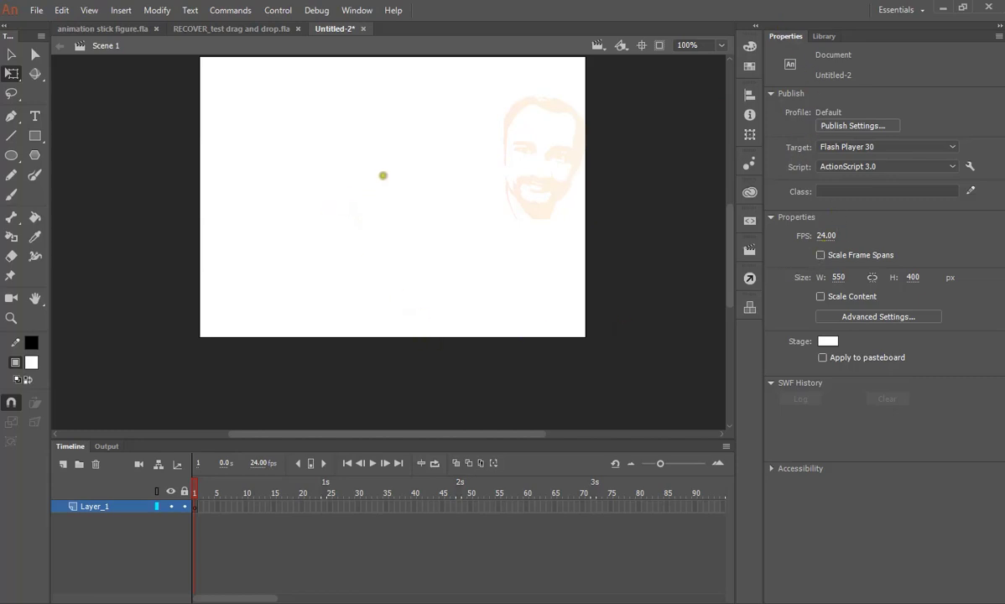
left_click_drag(383, 175, 378, 211)
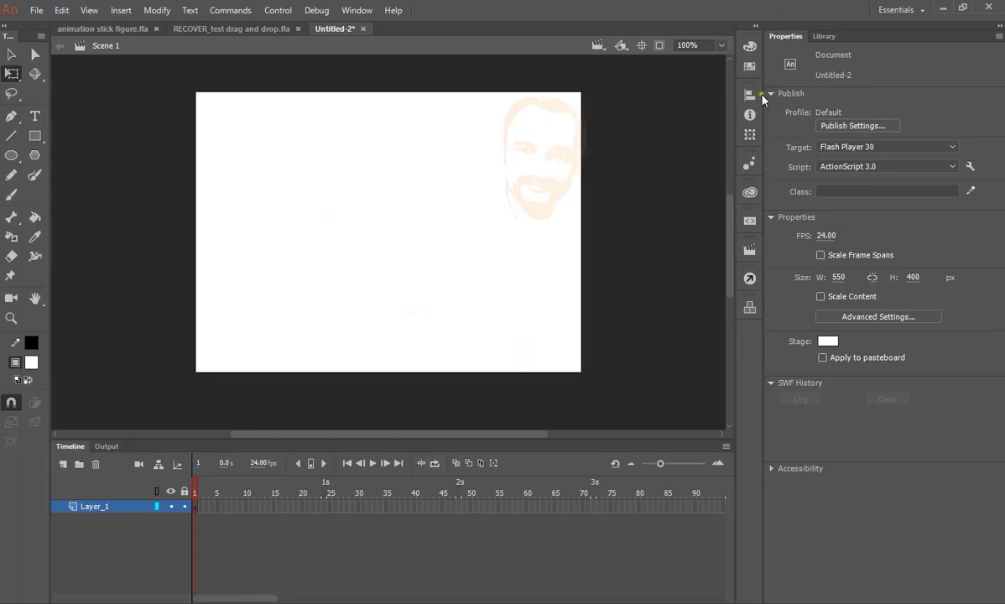
left_click(824, 36)
left_click(787, 36)
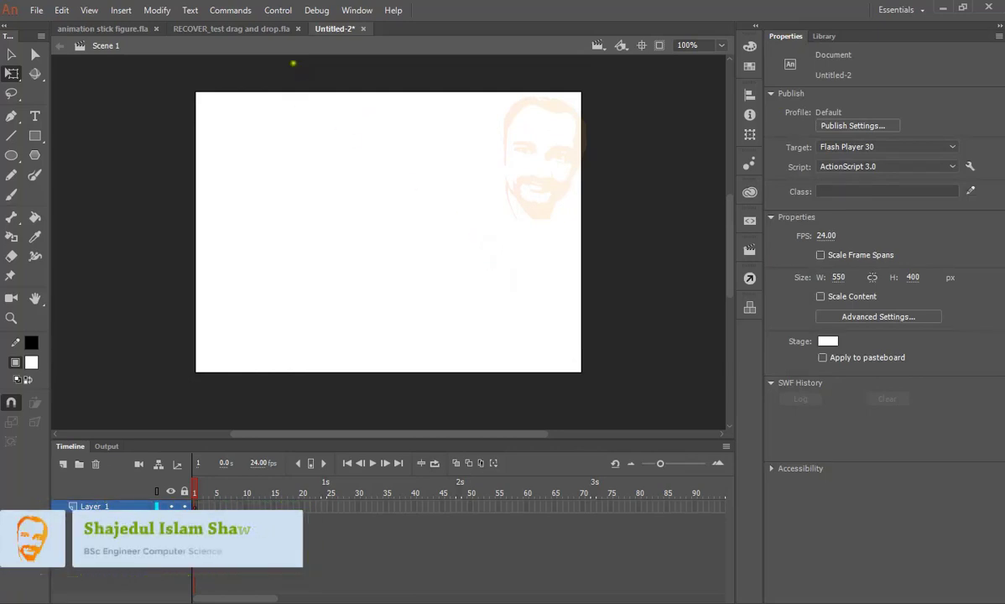
- Test the movie in RECOVER_test drag and drop.fla and start the puzzle game
left_click(251, 32)
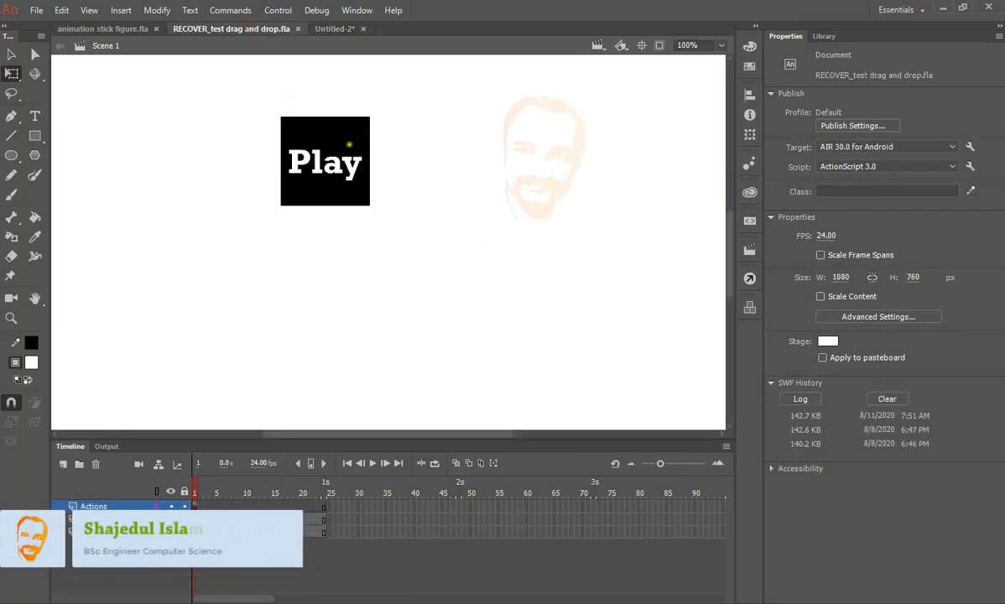
scroll(334, 150, "up", 3)
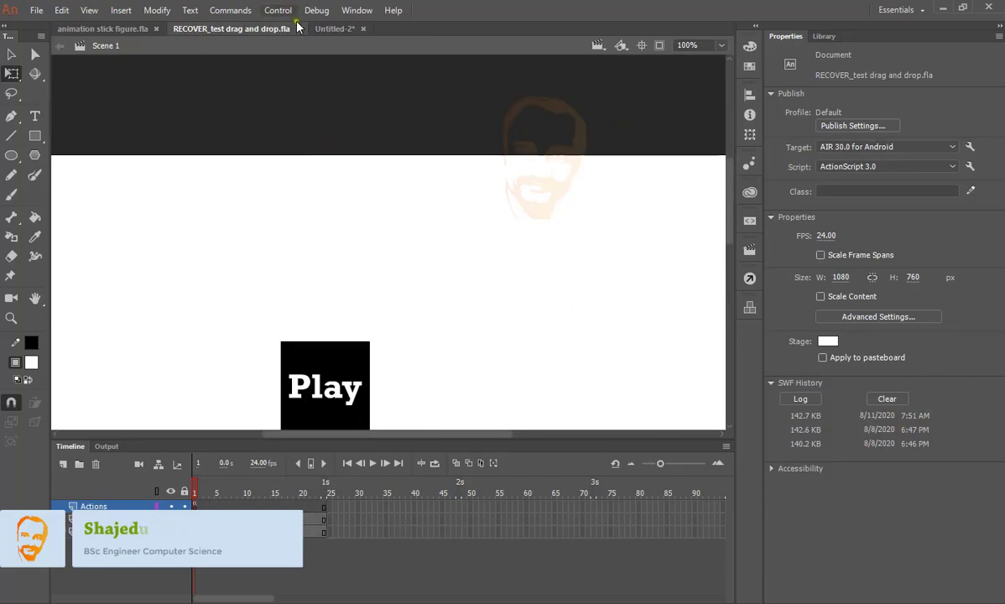
left_click(277, 10)
left_click(328, 146)
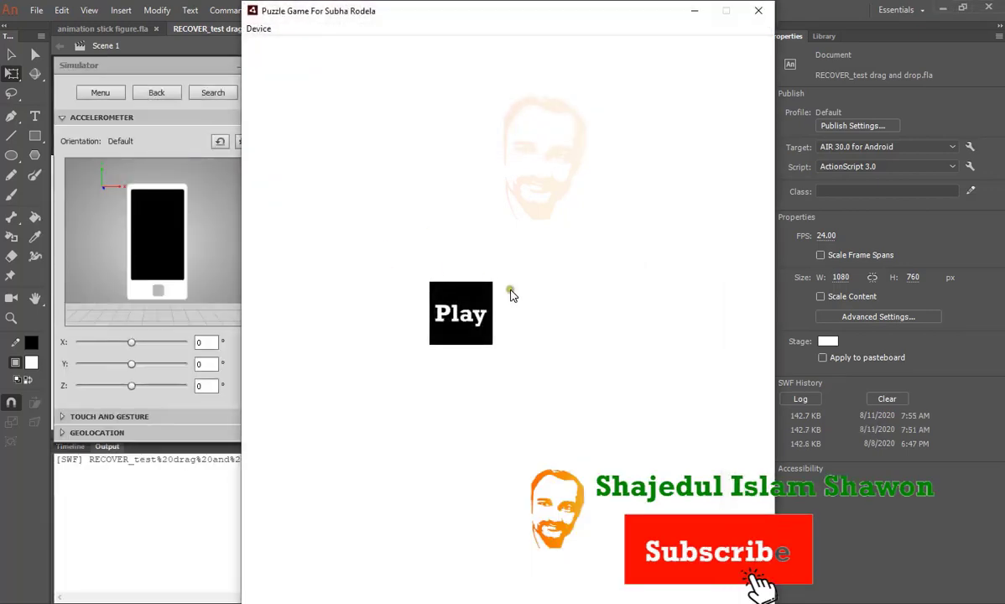
left_click(459, 318)
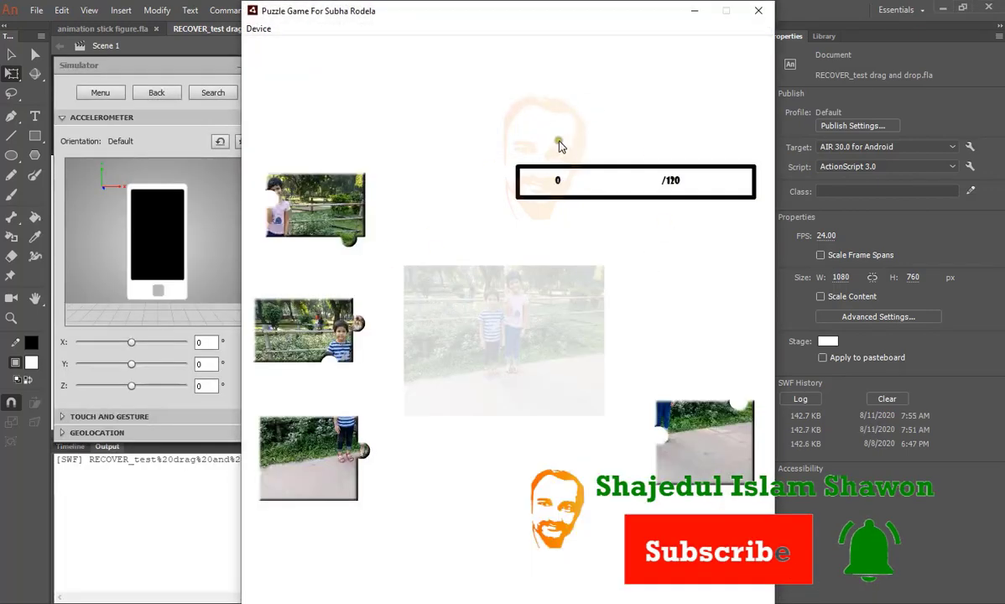
- Play the puzzle by fitting the four photo pieces onto the faded picture until it is complete
left_click_drag(563, 17, 536, 17)
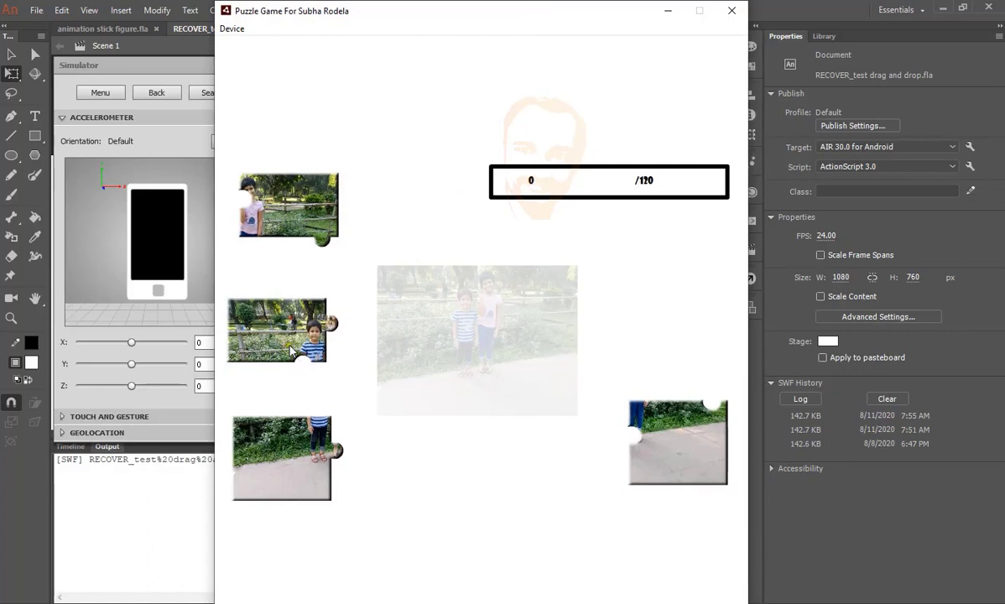
left_click_drag(292, 351, 444, 349)
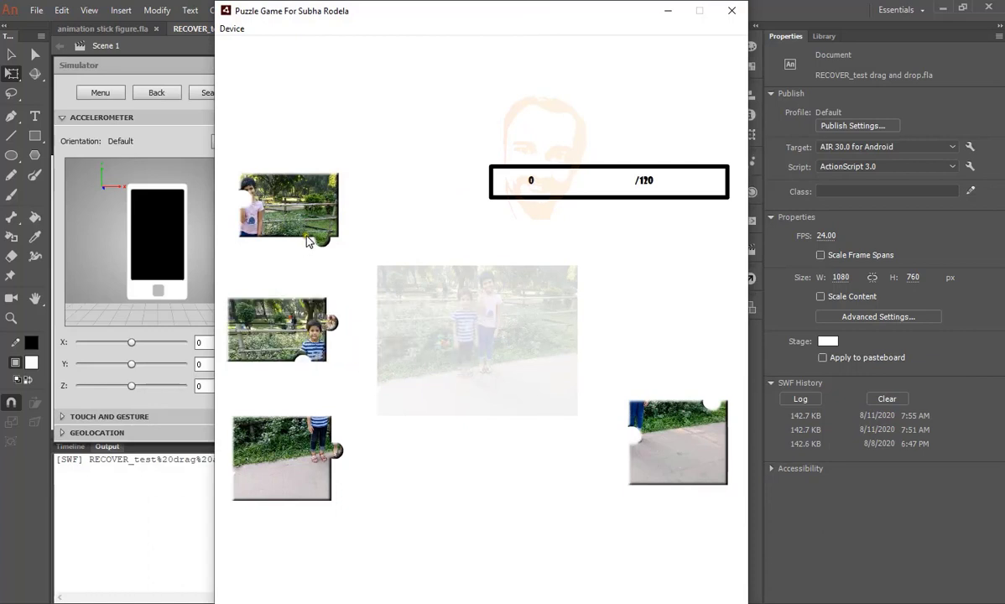
left_click_drag(310, 240, 506, 353)
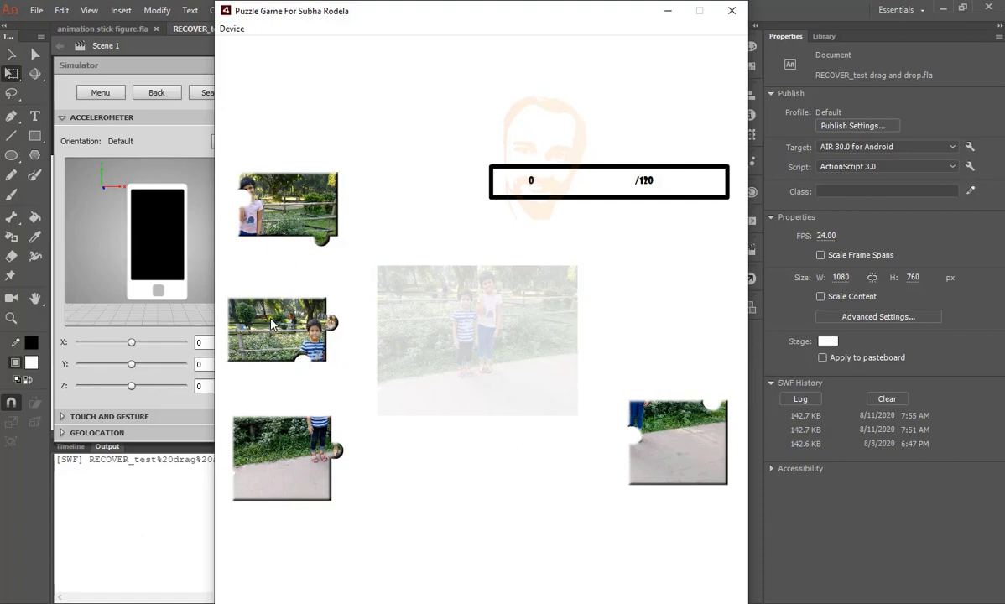
left_click_drag(278, 325, 426, 294)
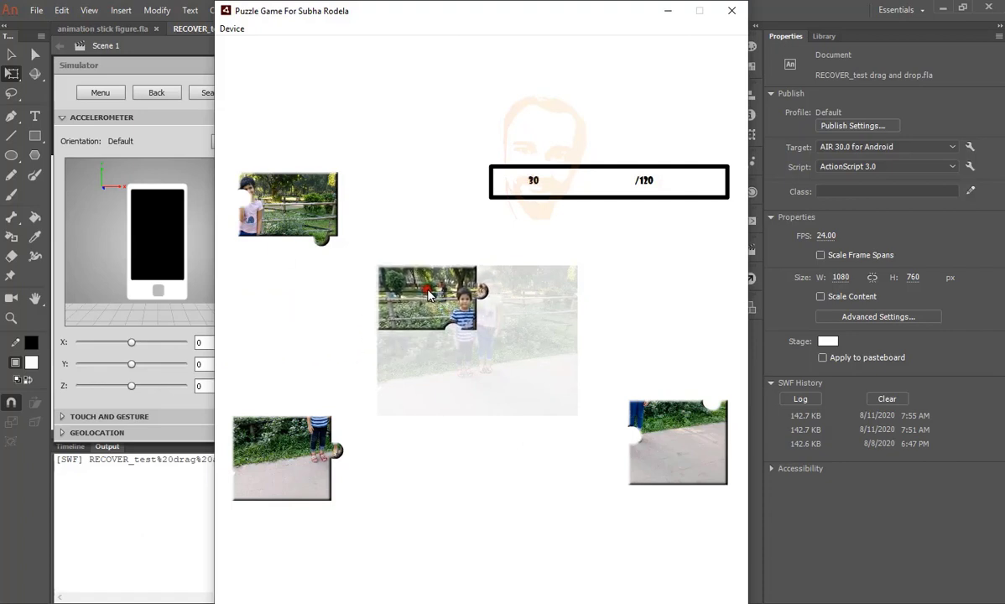
left_click_drag(298, 193, 500, 270)
left_click_drag(623, 403, 414, 361)
left_click_drag(671, 466, 468, 393)
left_click_drag(285, 460, 403, 345)
left_click_drag(676, 435, 520, 362)
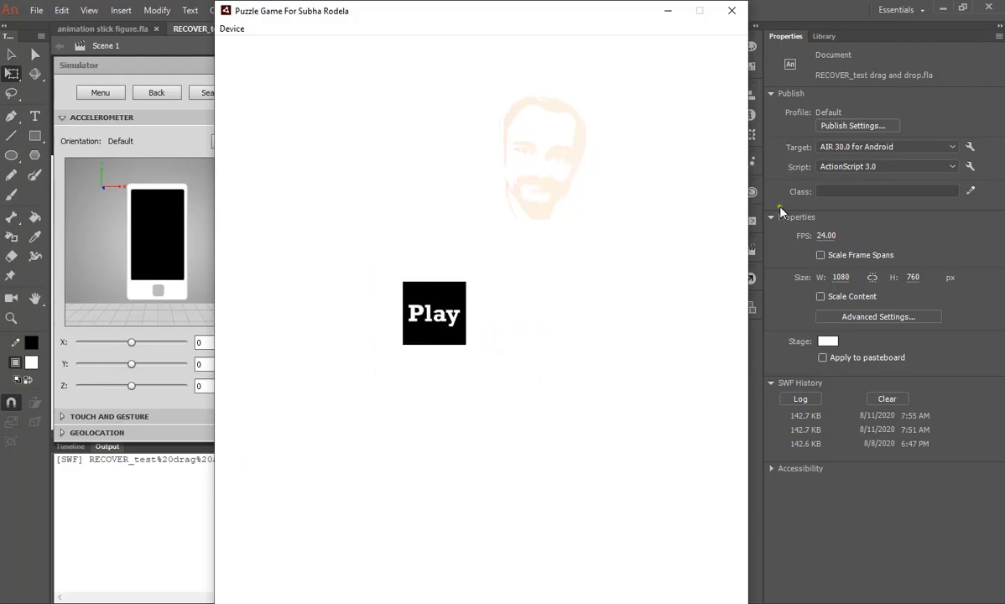
- End the puzzle game test and close the RECOVER_test drag and drop.fla document
left_click(732, 10)
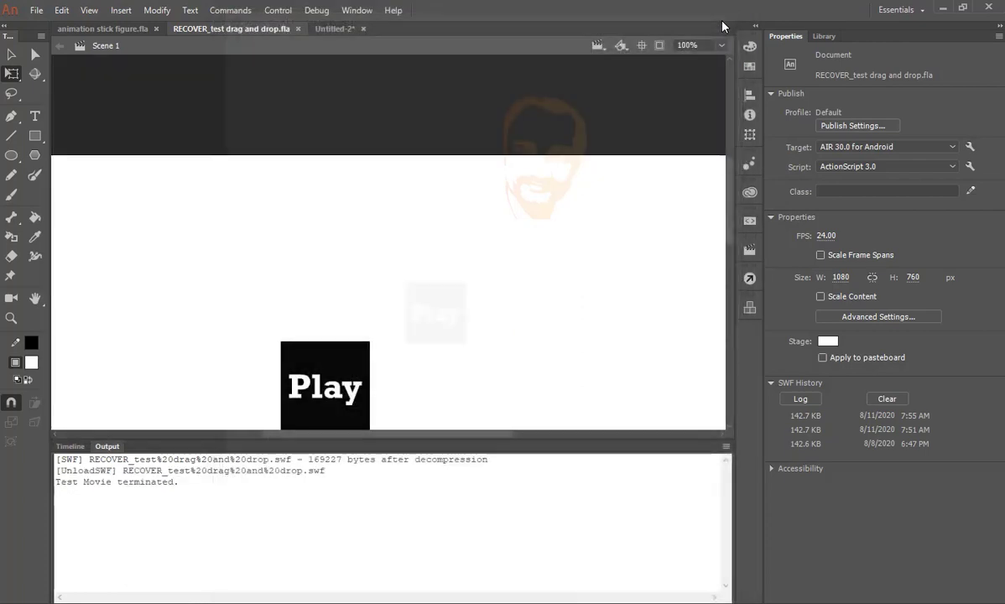
left_click(298, 29)
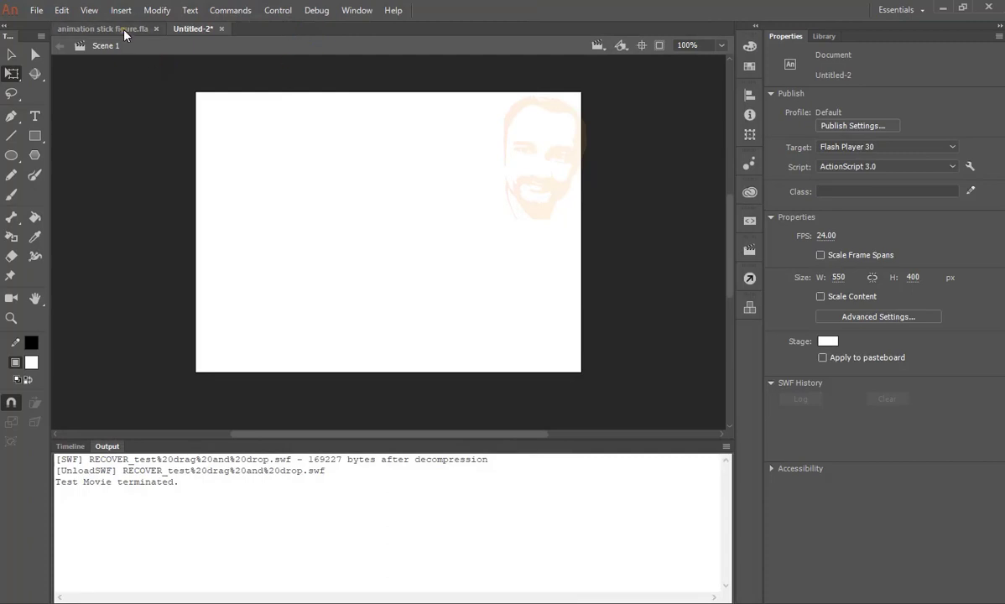
- Test the movie in animation stick figure.fla, then close its preview and the document
left_click(117, 28)
left_click(278, 10)
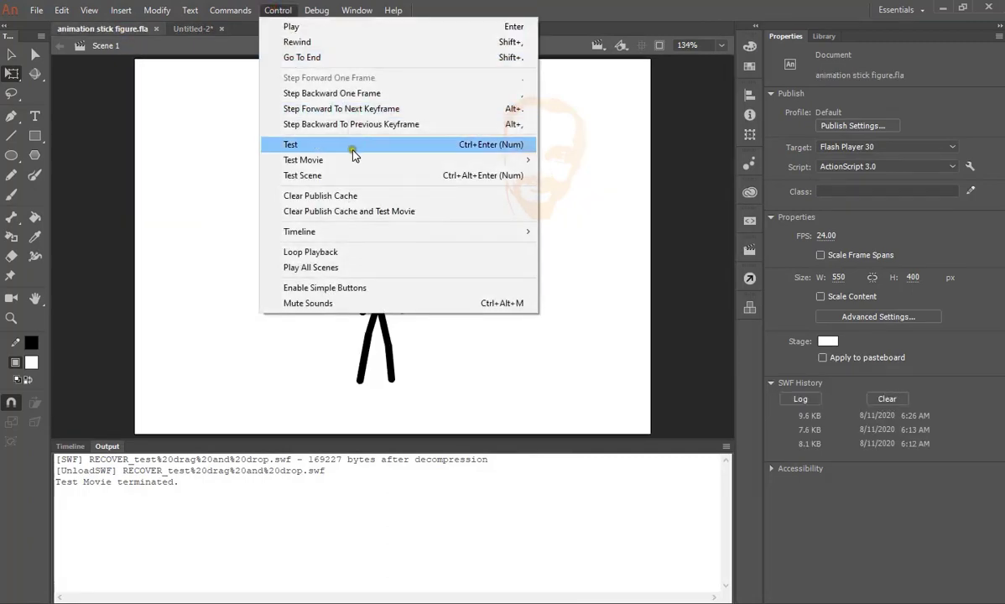
left_click(352, 145)
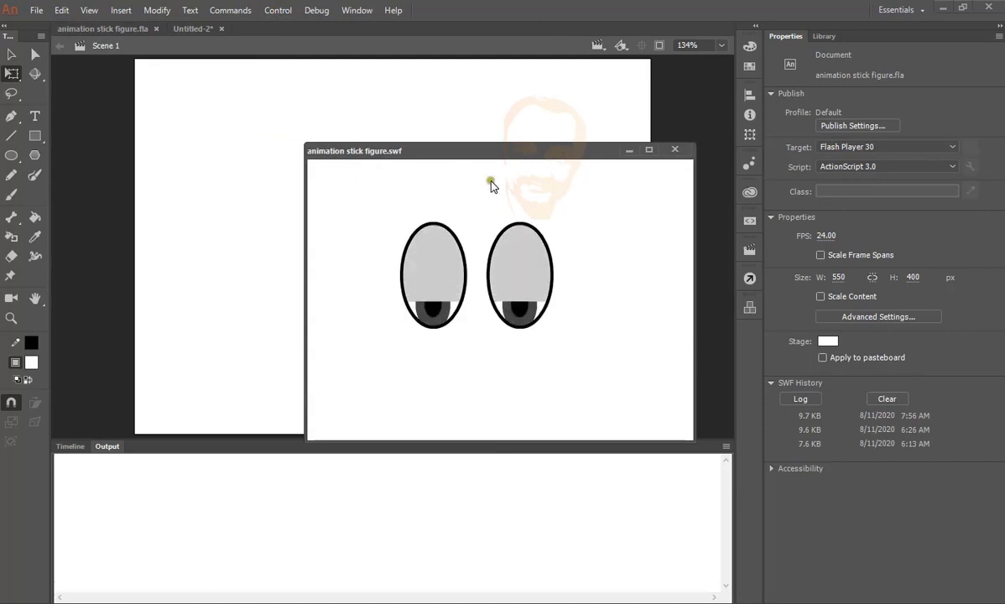
left_click(674, 149)
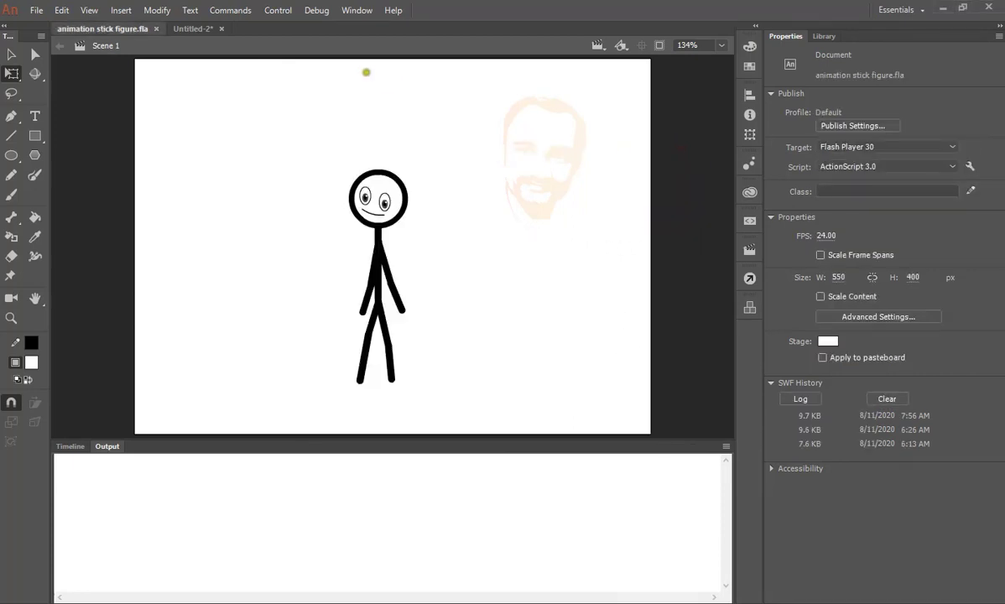
left_click(157, 29)
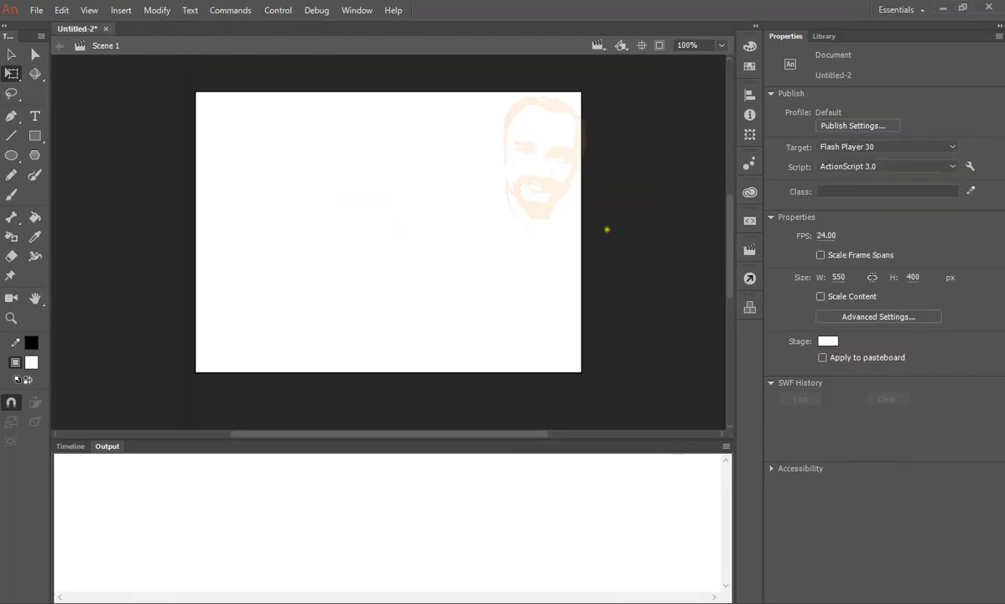
- Draw a white-filled rectangle with a black outline in the upper part of the blank stage using the Rectangle tool
left_click(35, 135)
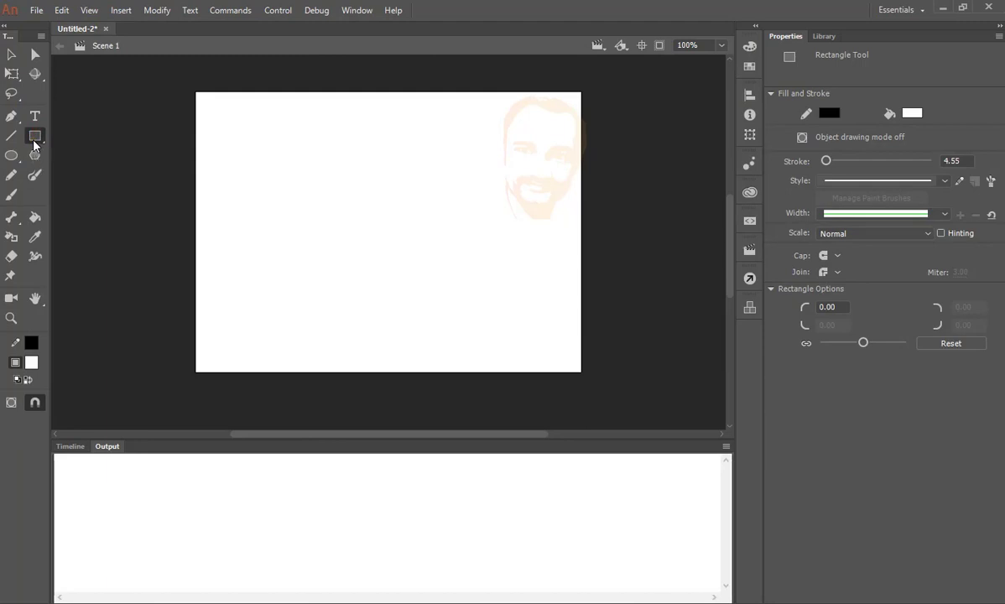
left_click(10, 55)
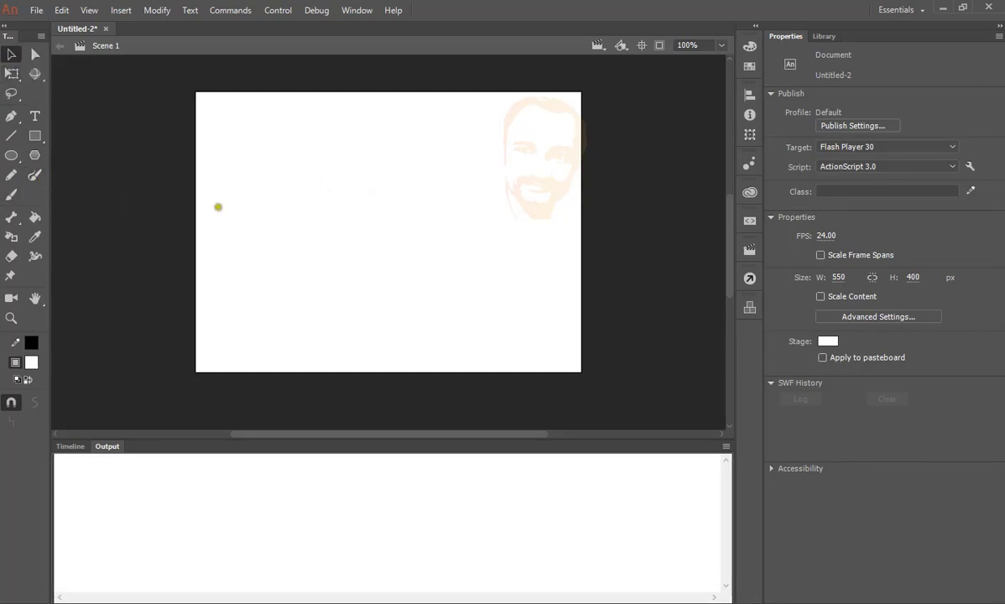
left_click(34, 136)
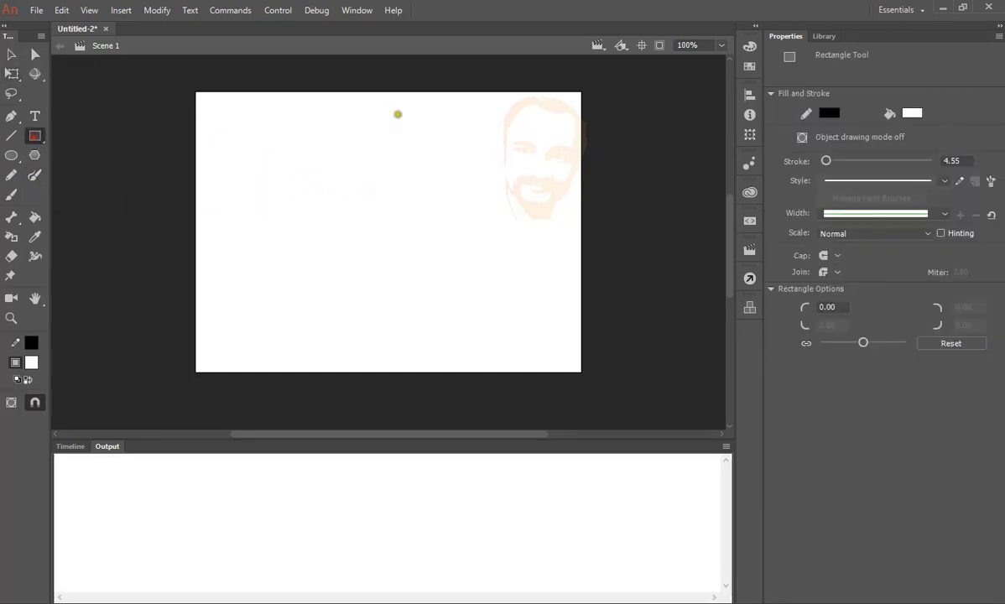
left_click_drag(274, 139, 404, 213)
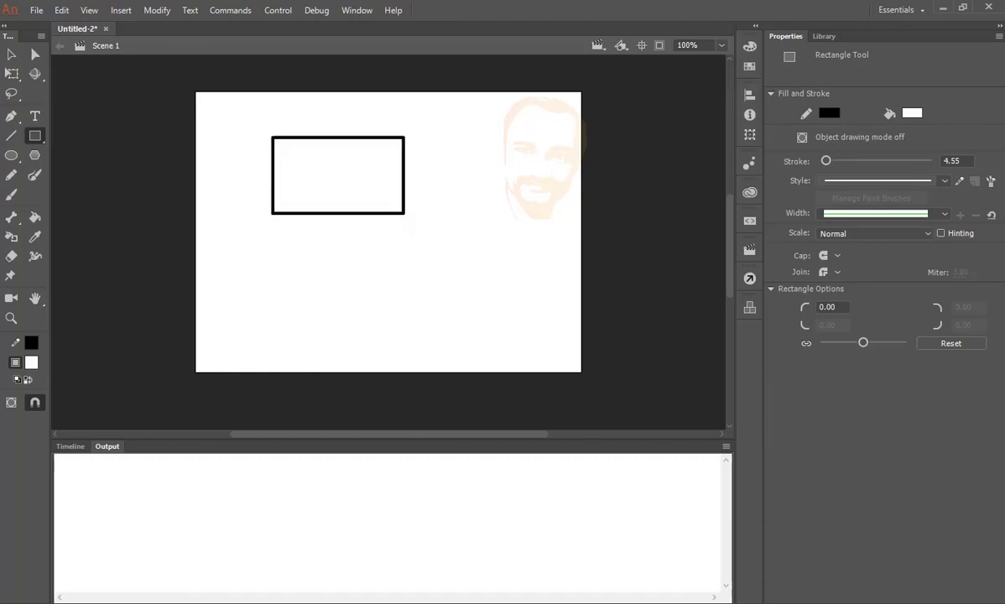
- Undo the drawn rectangle and bring the document's timeline into view
key("ctrl+z")
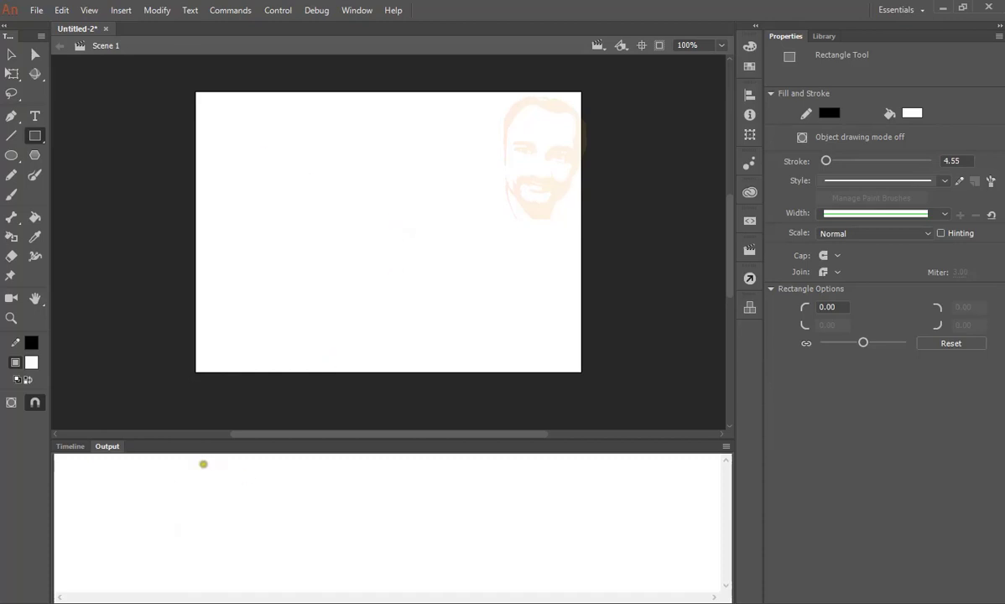
left_click(71, 447)
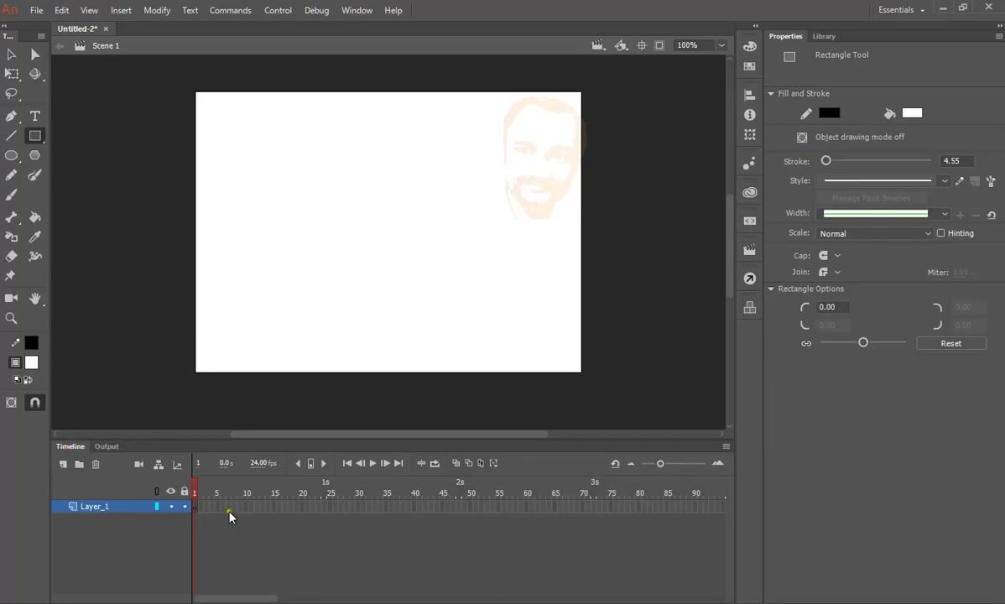
- Add a new layer above Layer_1 in the timeline, then delete that layer
left_click(62, 465)
left_click(102, 507)
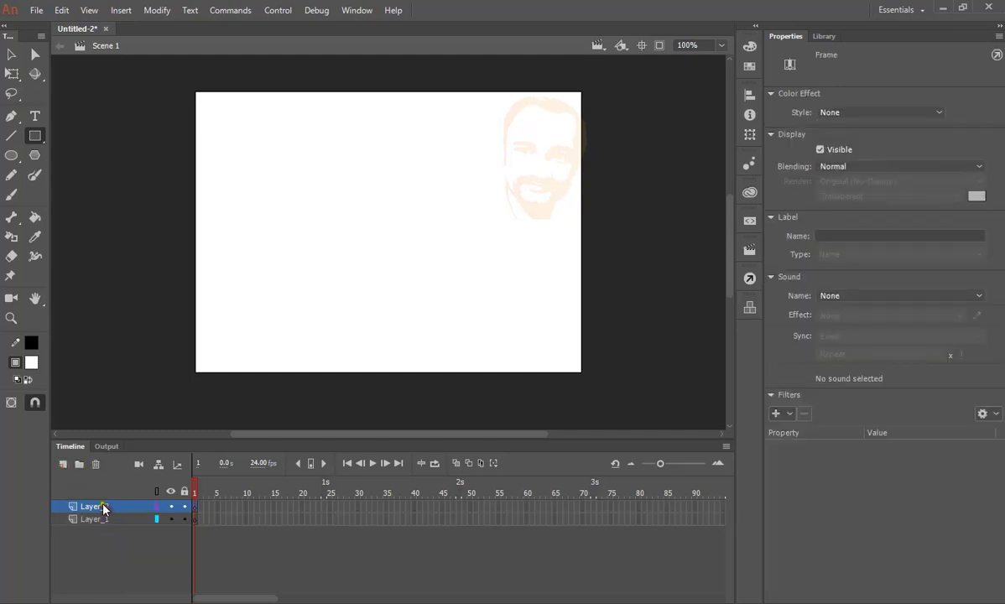
left_click(96, 465)
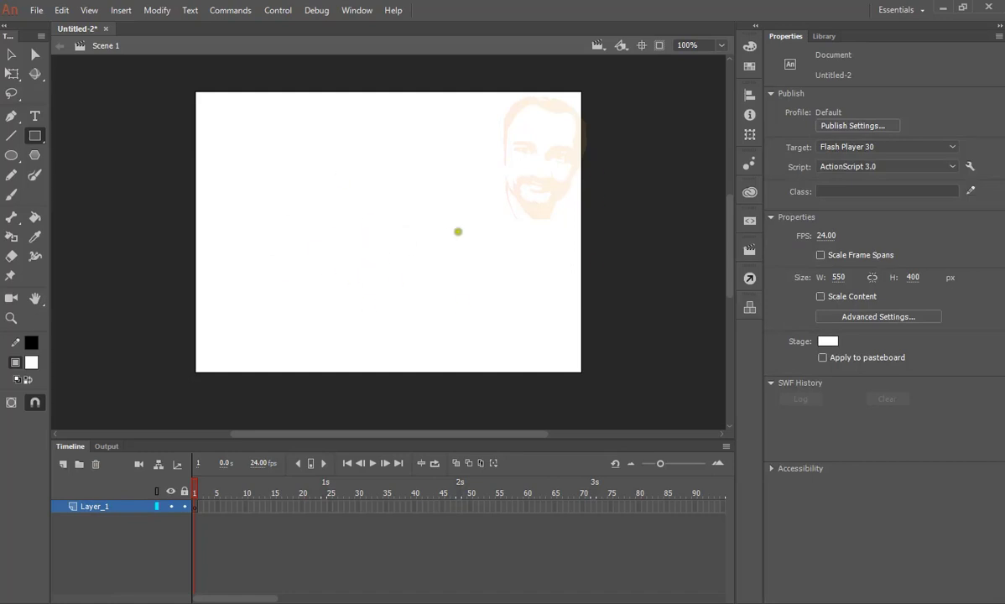
- Draw a green rectangle about 263 × 139 px without a stroke, and move it to about X 70, Y 120
left_click(35, 136)
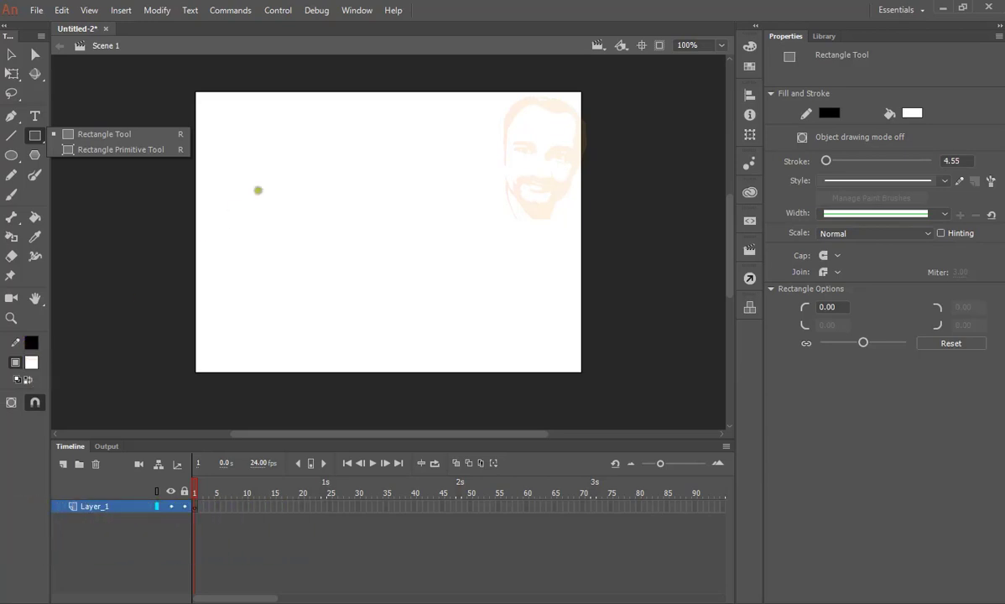
left_click(28, 345)
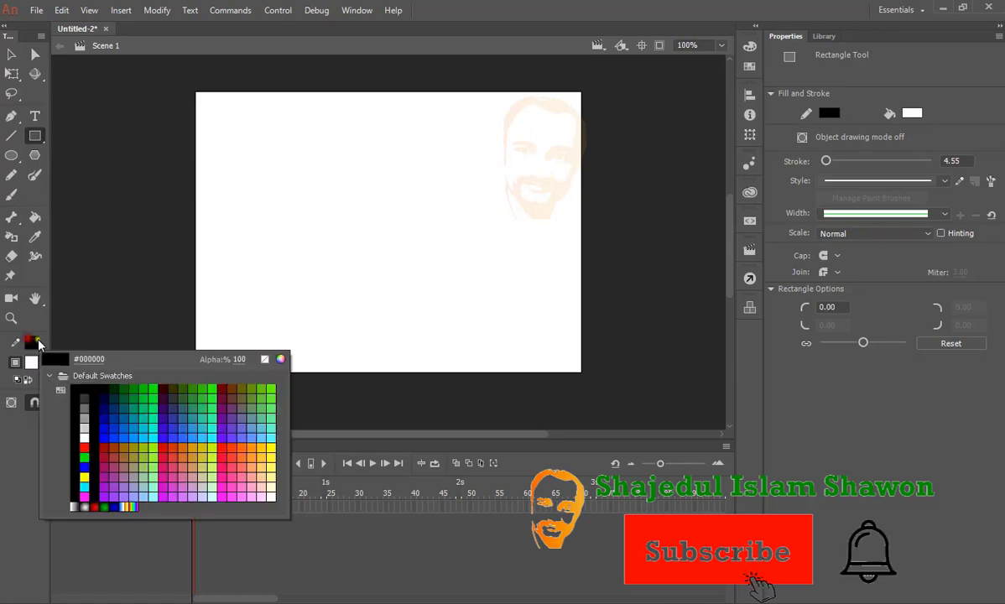
left_click(261, 357)
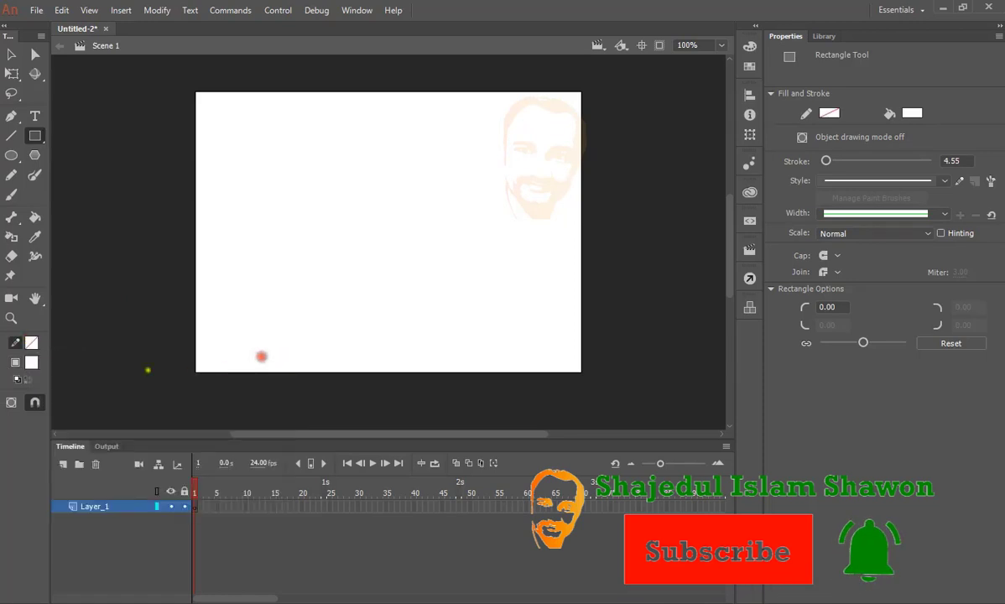
left_click(31, 362)
left_click(150, 429)
left_click_drag(285, 177, 467, 273)
left_click(12, 54)
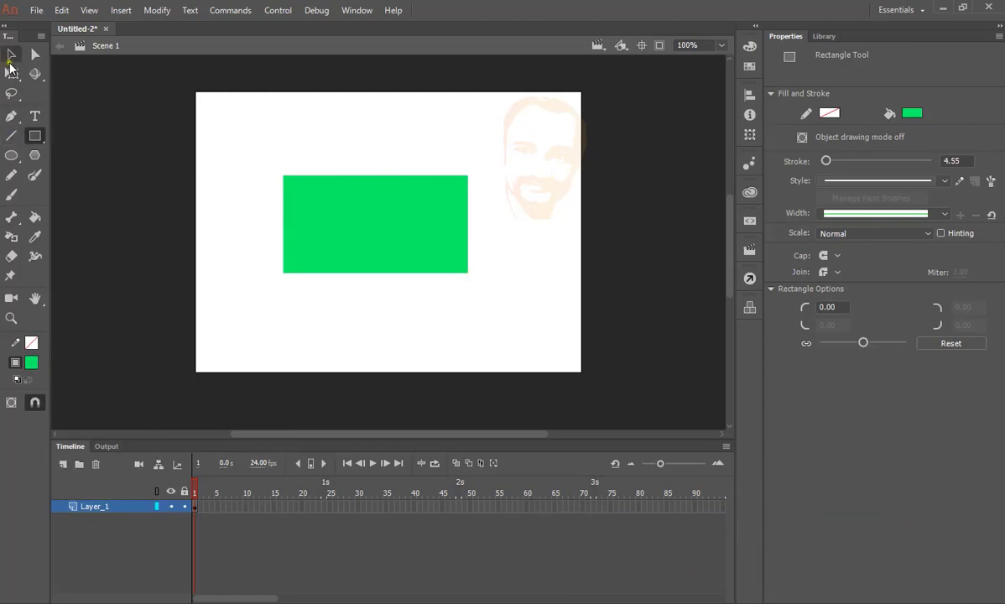
left_click_drag(399, 220, 359, 220)
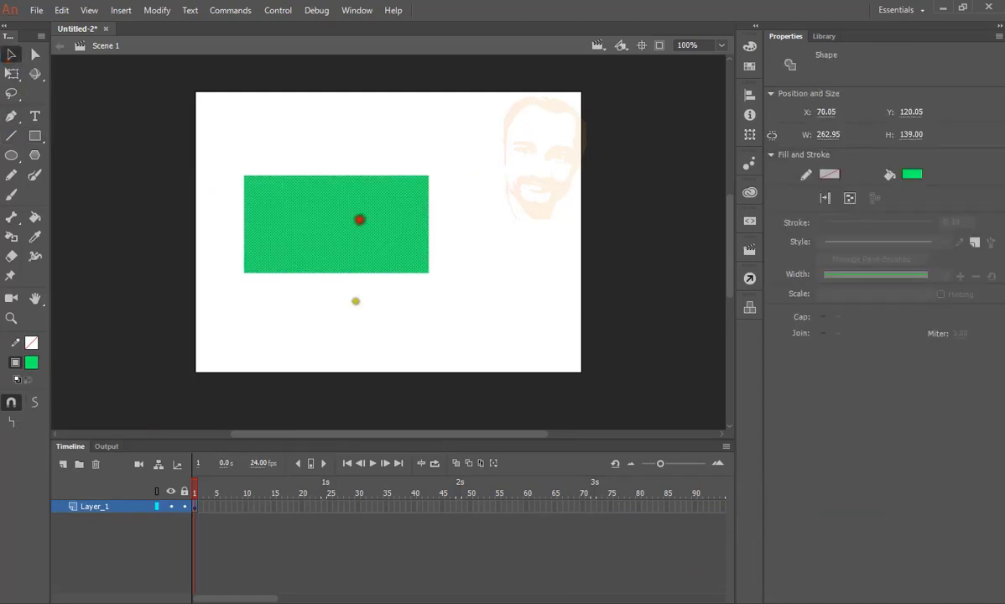
- Insert a keyframe at frame 20 of Layer_1
left_click(299, 506)
left_click(326, 520)
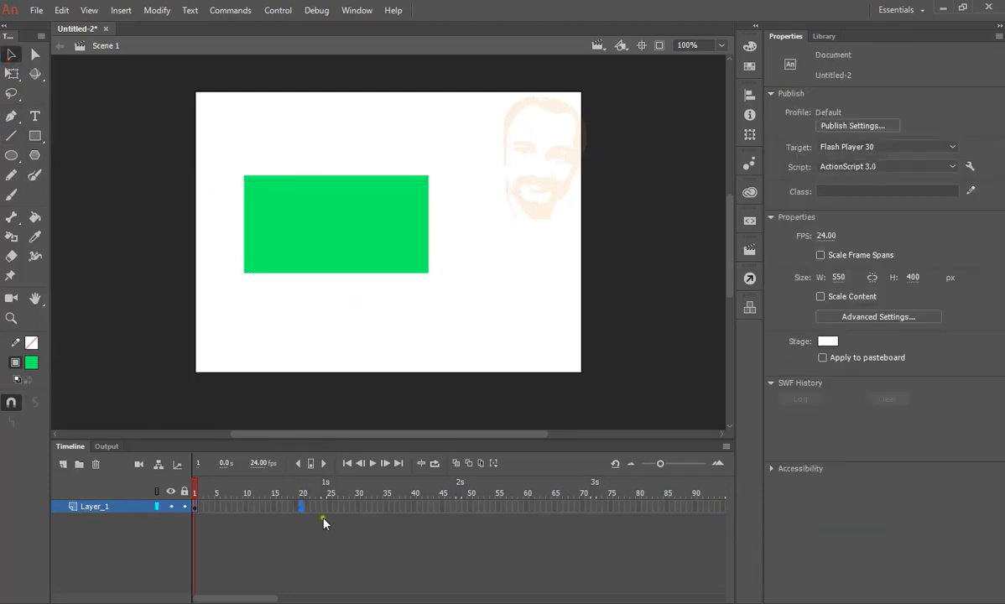
left_click(298, 506)
key("F5")
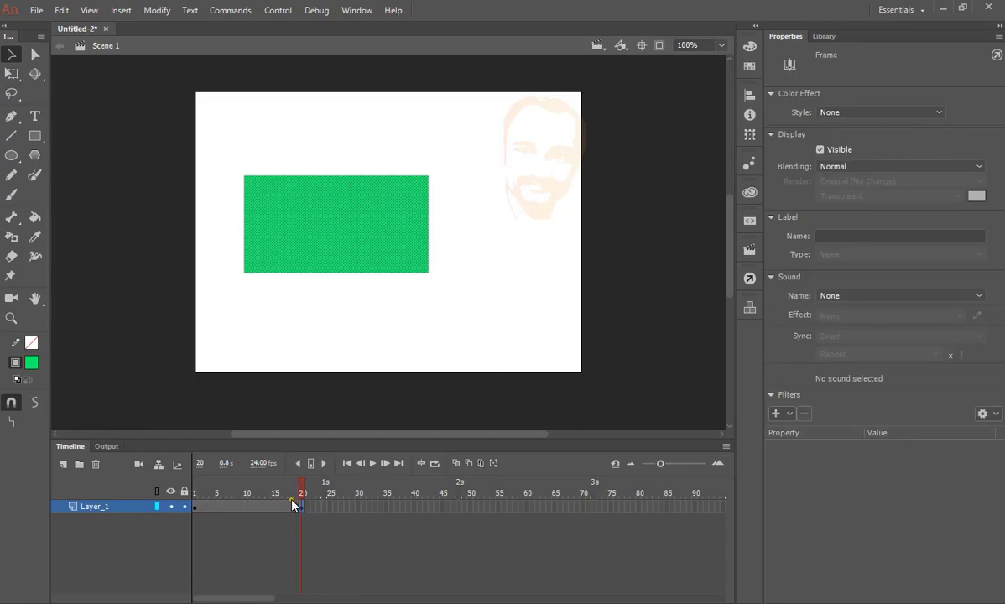
- Create a classic tween between frames 1 and 20, converting the rectangle to a symbol
right_click(287, 506)
left_click(373, 143)
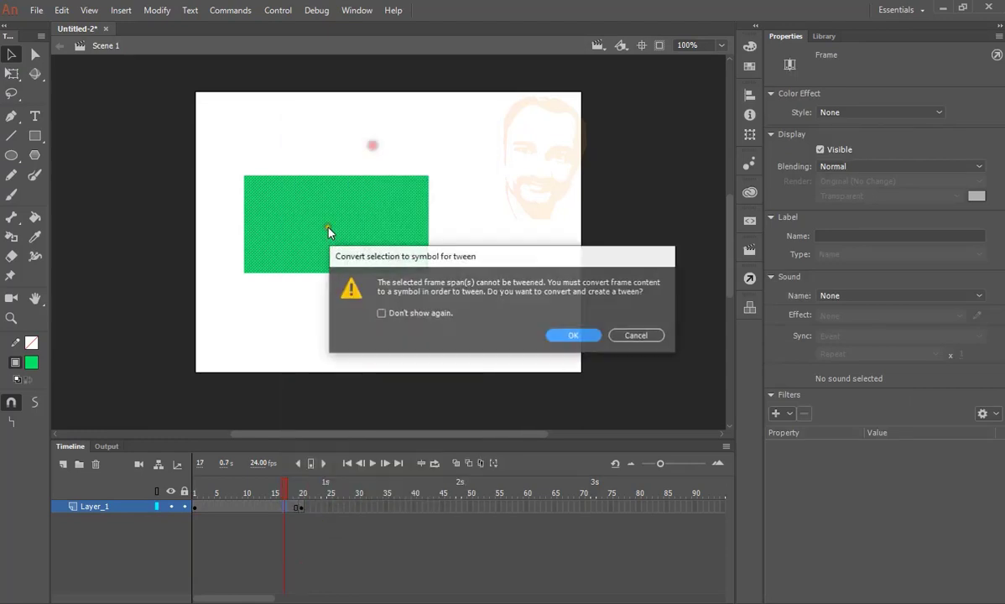
left_click(569, 337)
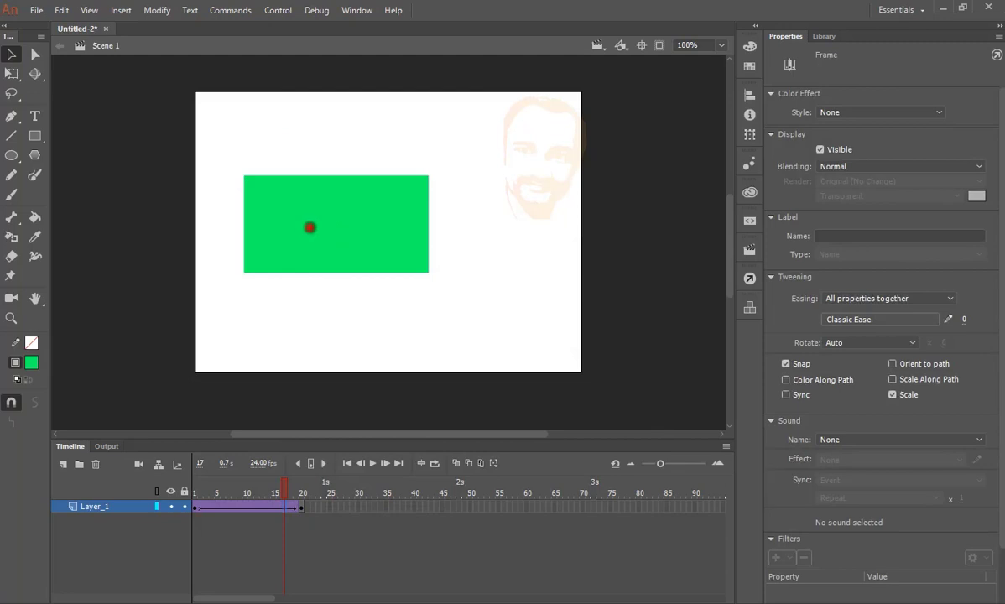
- Move the rectangle at frame 17 horizontally to about X 460, and play back the tween in the timeline
left_click(309, 227)
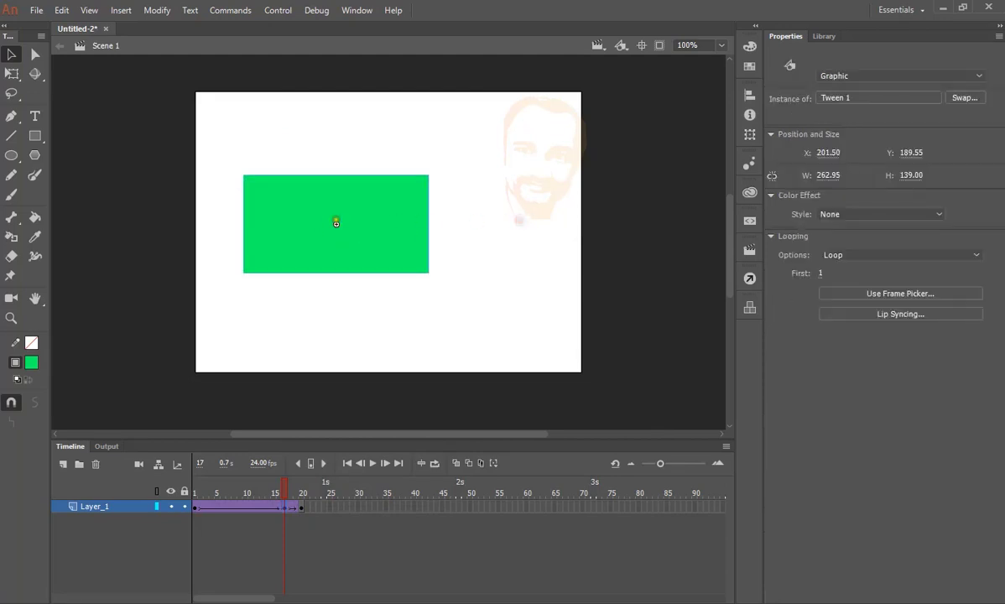
left_click_drag(355, 221, 536, 221)
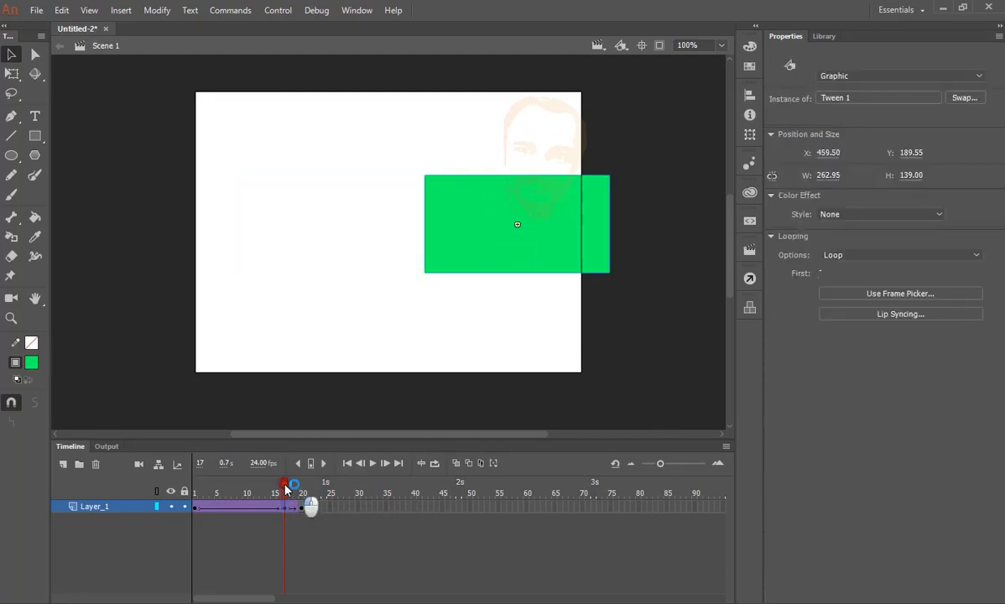
left_click_drag(287, 493, 218, 476)
left_click(373, 463)
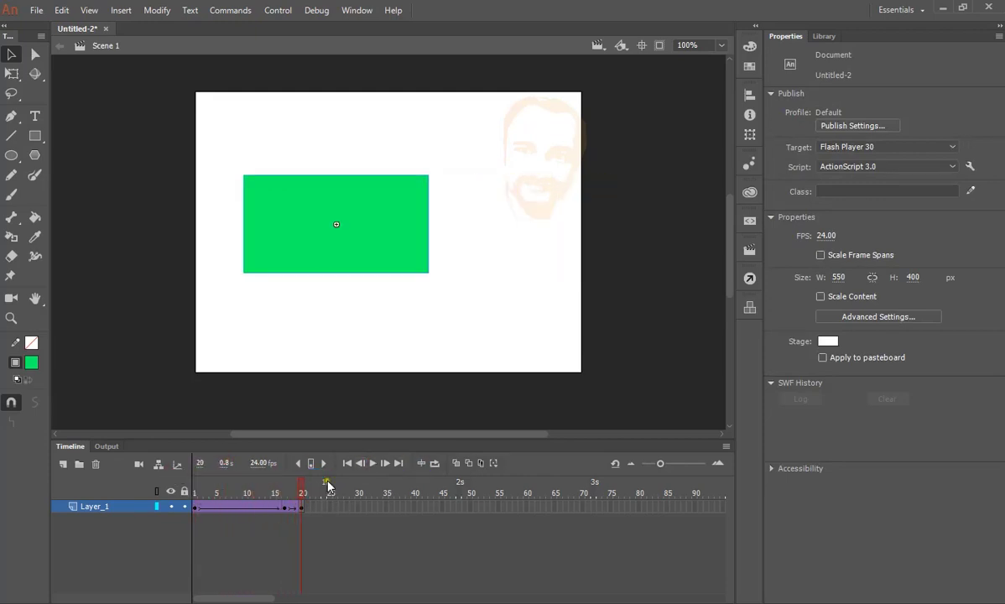
left_click(371, 464)
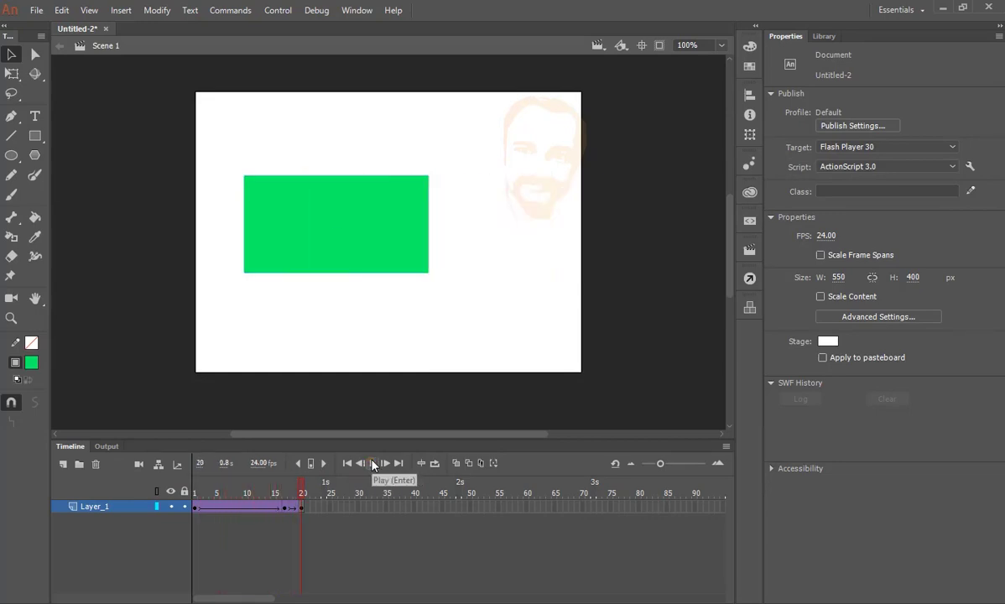
- Delete the rectangle instance from the keyframe at frame 20
left_click(395, 220)
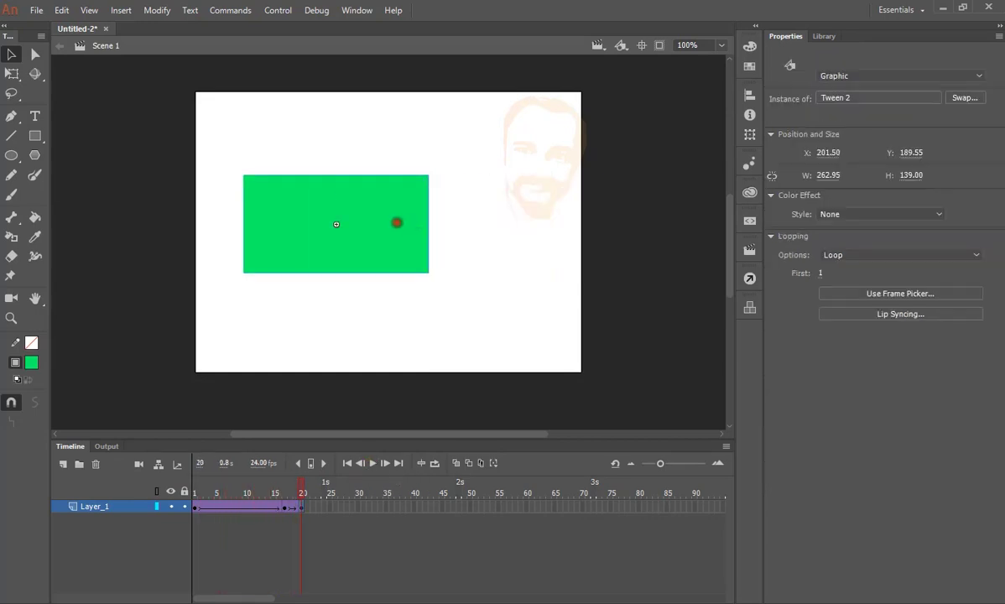
key("Delete")
key("ctrl+z")
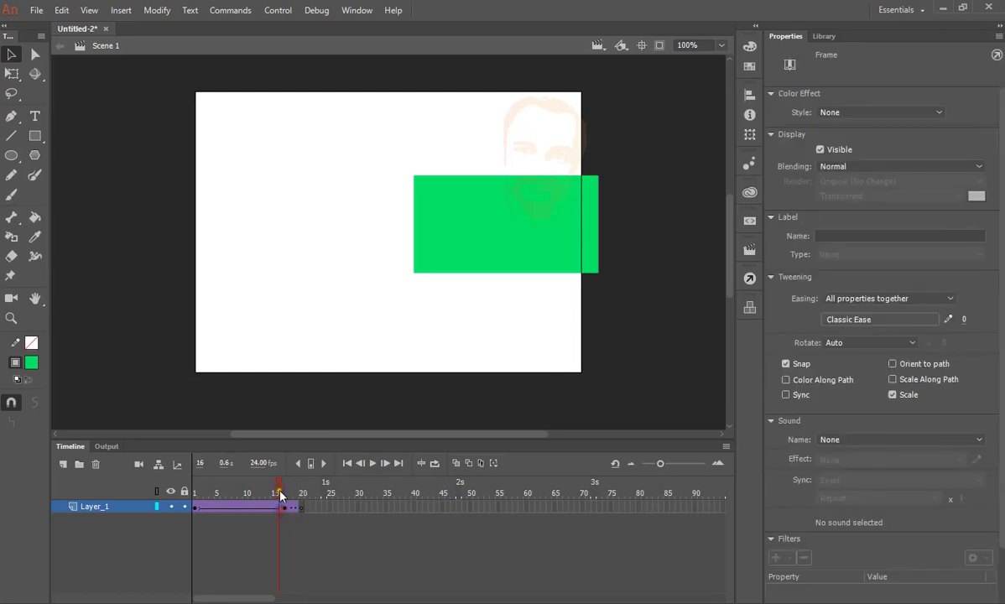
- Return to frame 1 and shift the green rectangle slightly right to about X 210.5
left_click(347, 463)
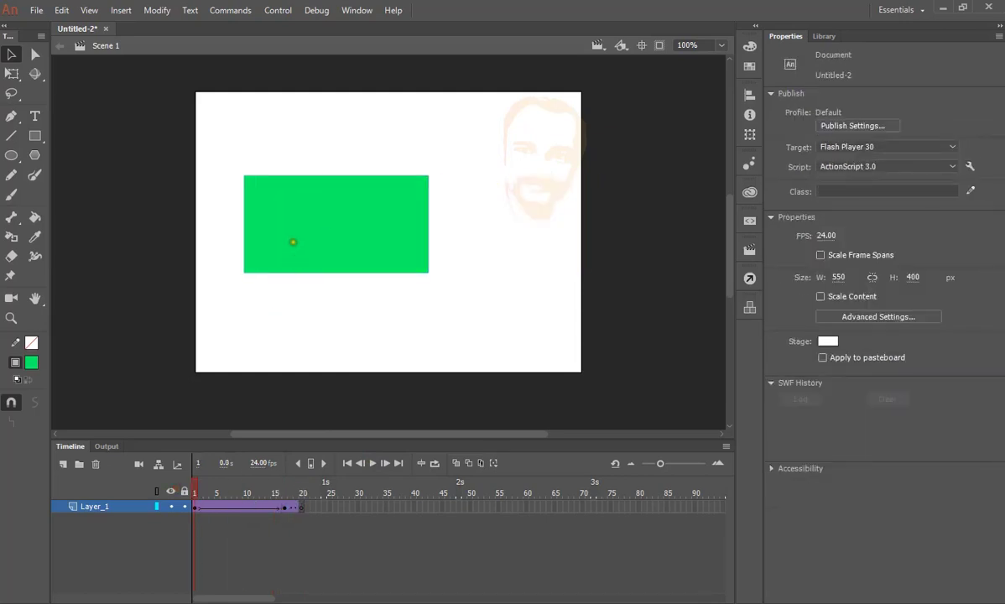
left_click_drag(293, 242, 301, 244)
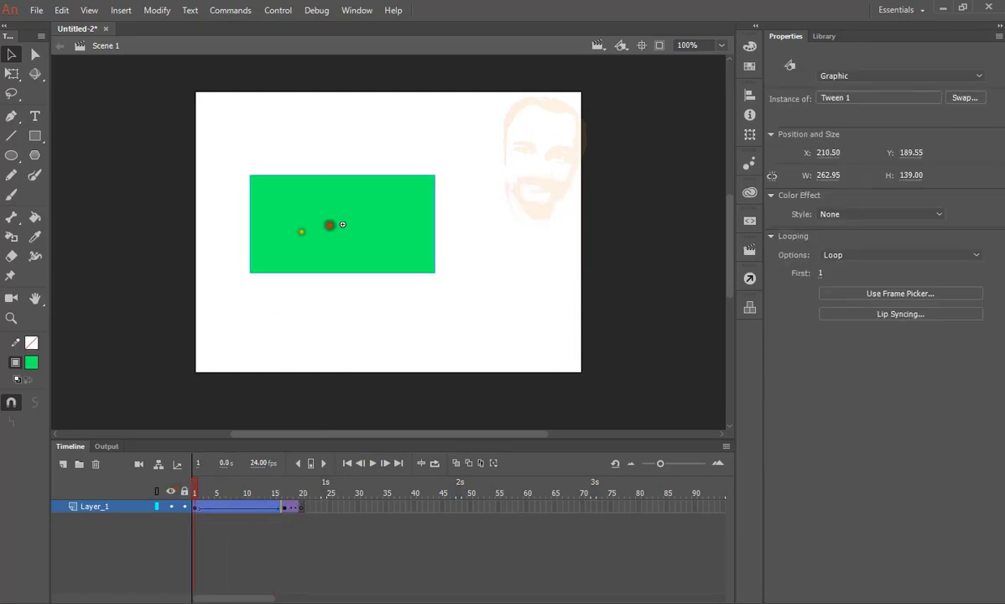
left_click(260, 284)
left_click(280, 229)
- Preview the Tween 2 symbol in the library, and look inside the rectangle's Tween 1 symbol before returning to Scene 1
left_click(823, 35)
left_click(822, 209)
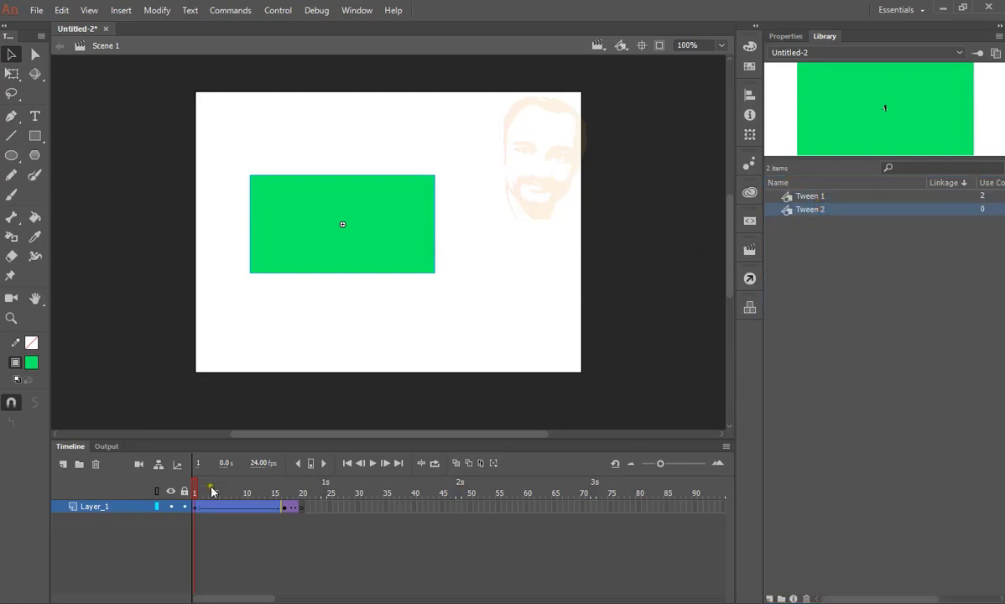
double_click(343, 224)
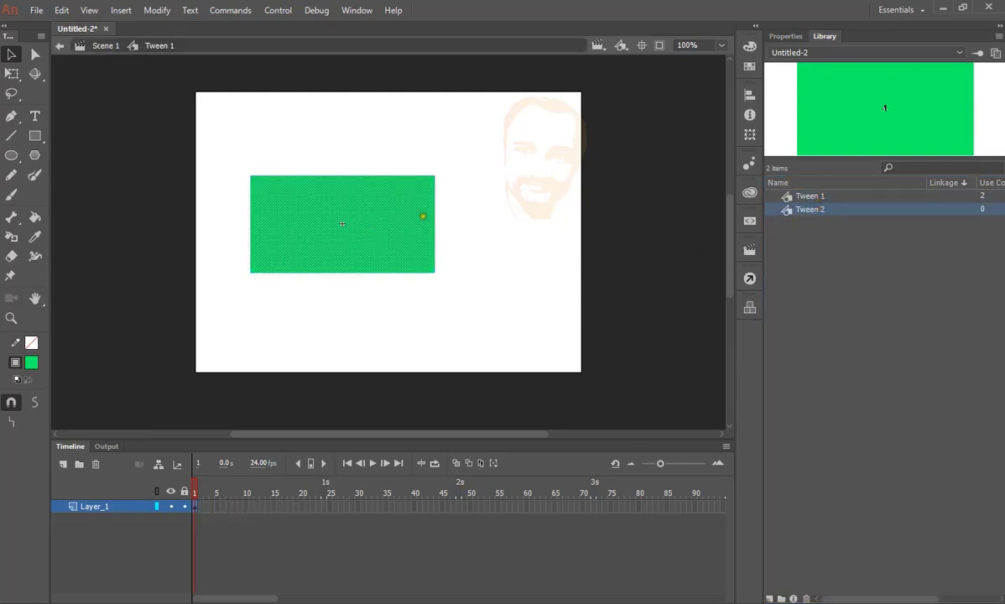
left_click(100, 45)
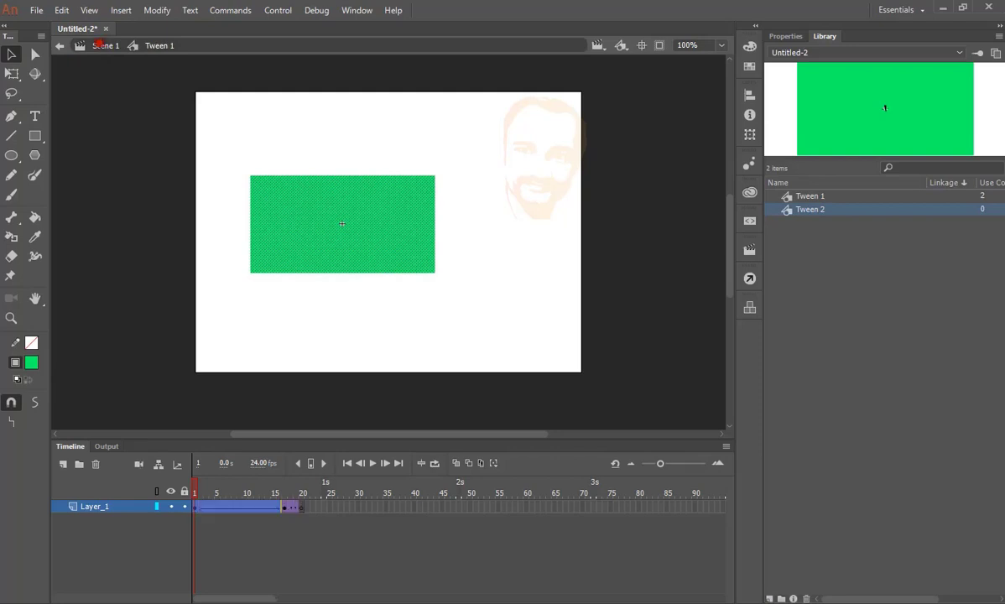
left_click(494, 193)
double_click(404, 221)
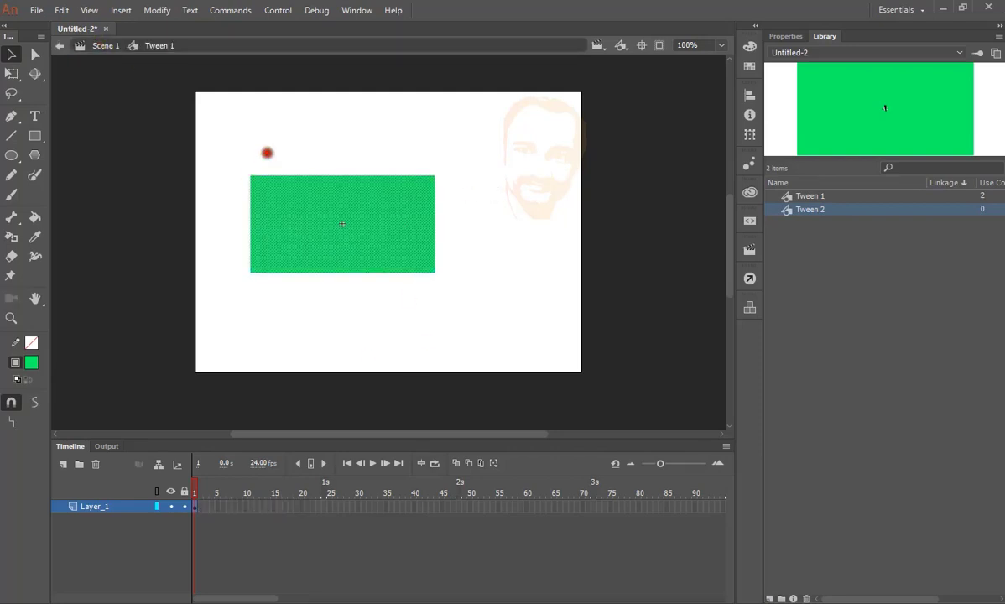
left_click(104, 45)
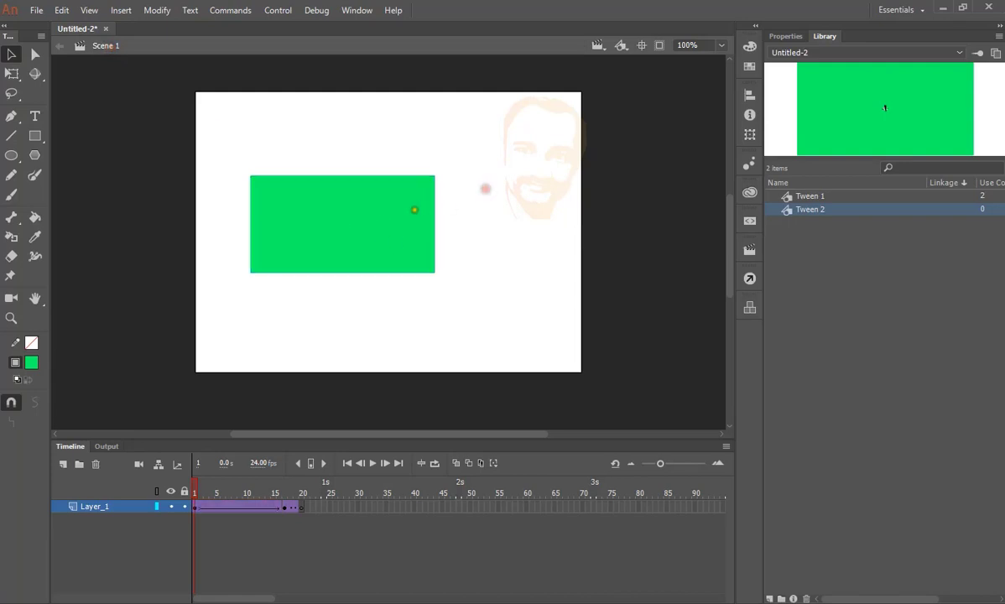
- Shift the rectangle a little to the right on the stage and move it back
left_click_drag(411, 198, 437, 210)
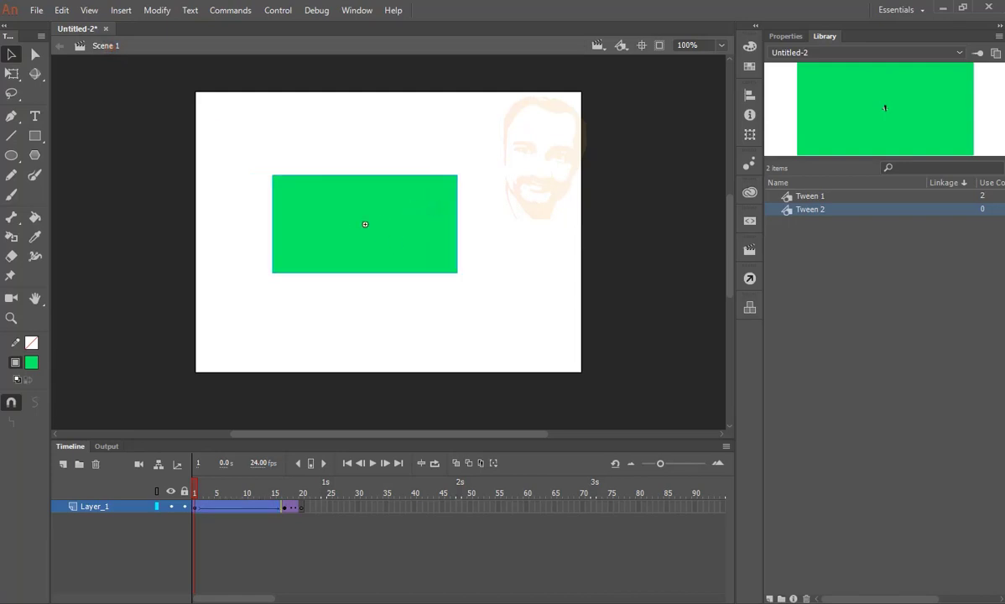
left_click_drag(365, 224, 341, 224)
- Open the Tween 1 symbol for editing and bend the rectangle's top and bottom edges downward into curves
double_click(341, 224)
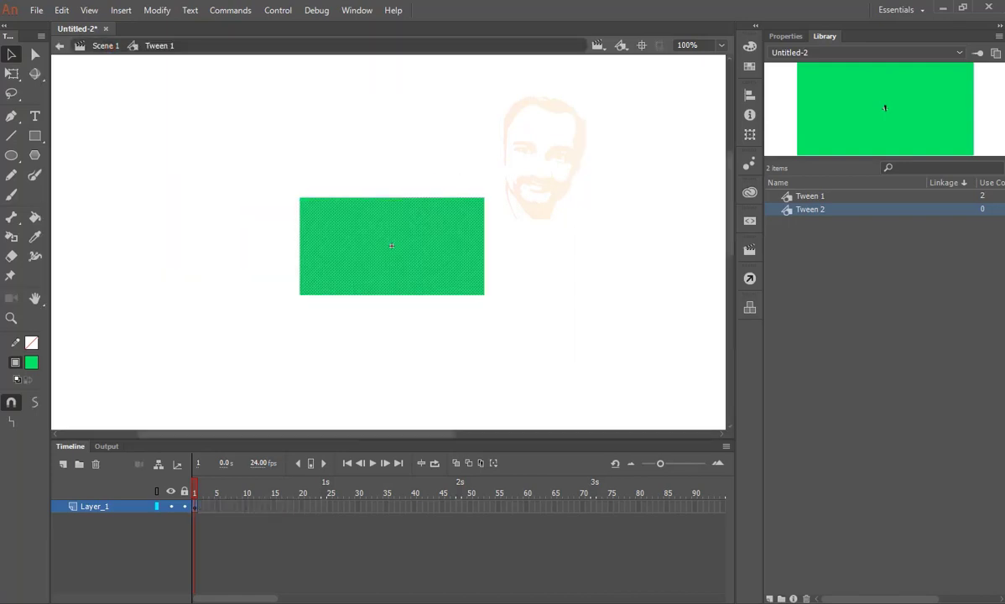
left_click(514, 186)
left_click(429, 201)
left_click(505, 174)
mouse_move(371, 198)
left_mouse_down()
mouse_move(402, 153)
mouse_move(404, 251)
mouse_move(373, 258)
mouse_move(407, 267)
left_mouse_up()
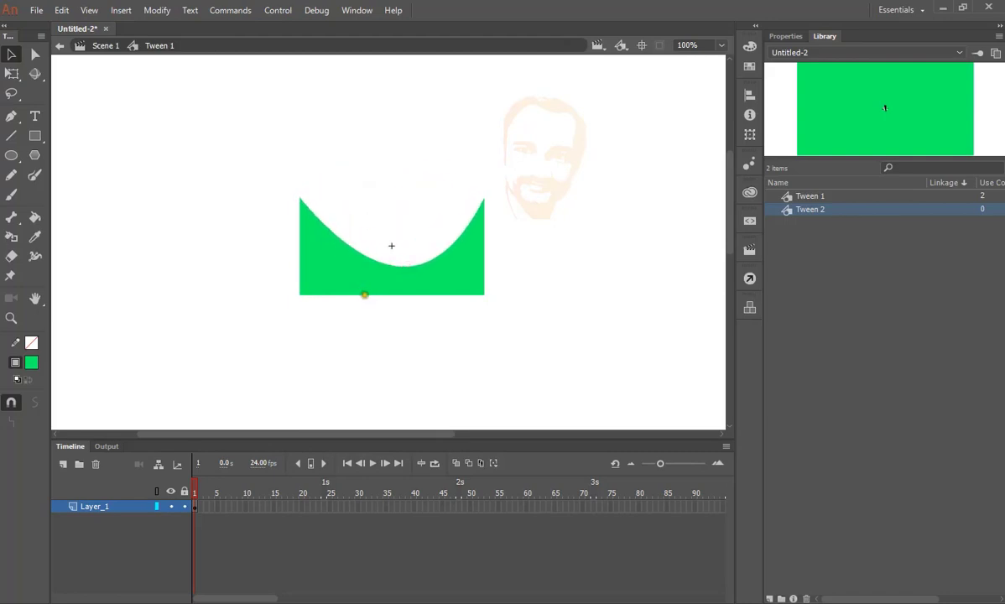
left_click_drag(364, 295, 377, 339)
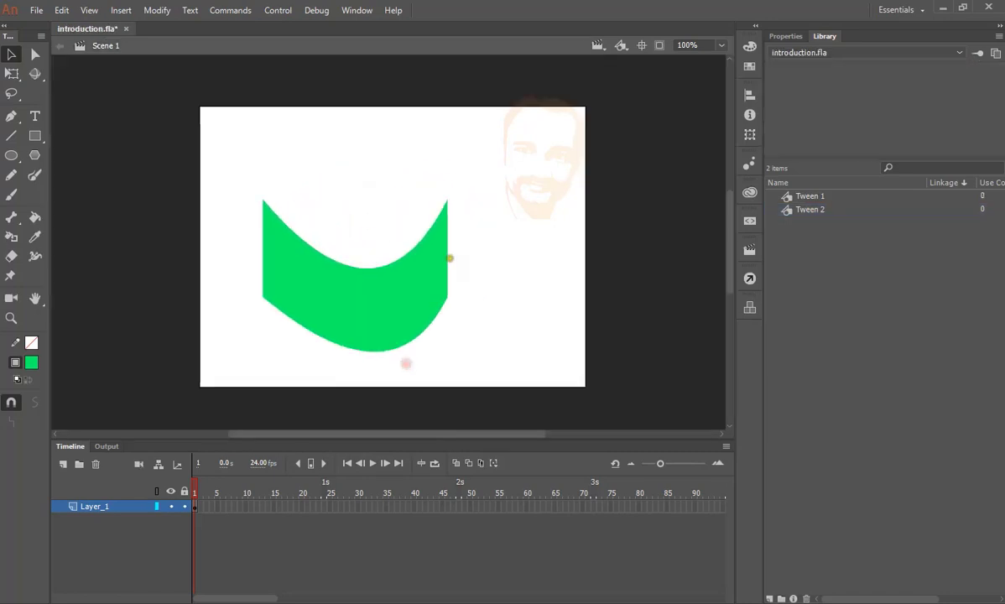
- Bend the shape's right and left edges outward into curves and deselect it
left_click_drag(449, 258, 478, 267)
mouse_move(262, 259)
left_mouse_down()
mouse_move(237, 252)
mouse_move(240, 235)
mouse_move(242, 253)
left_mouse_up()
left_click(326, 182)
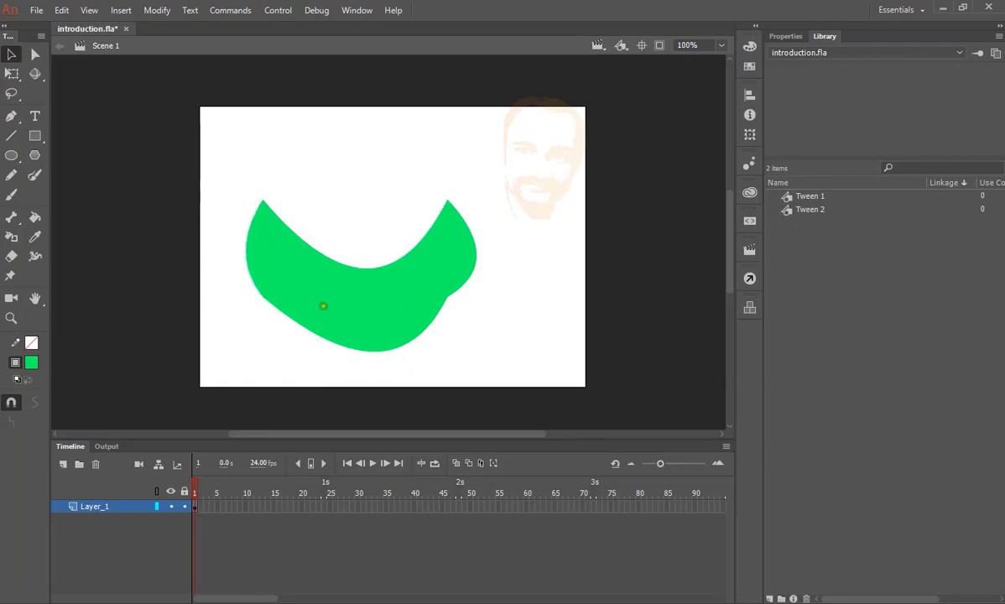
- Move the curved green shape up and to the right so it overlaps the stage's right edge
left_click_drag(350, 300, 386, 236)
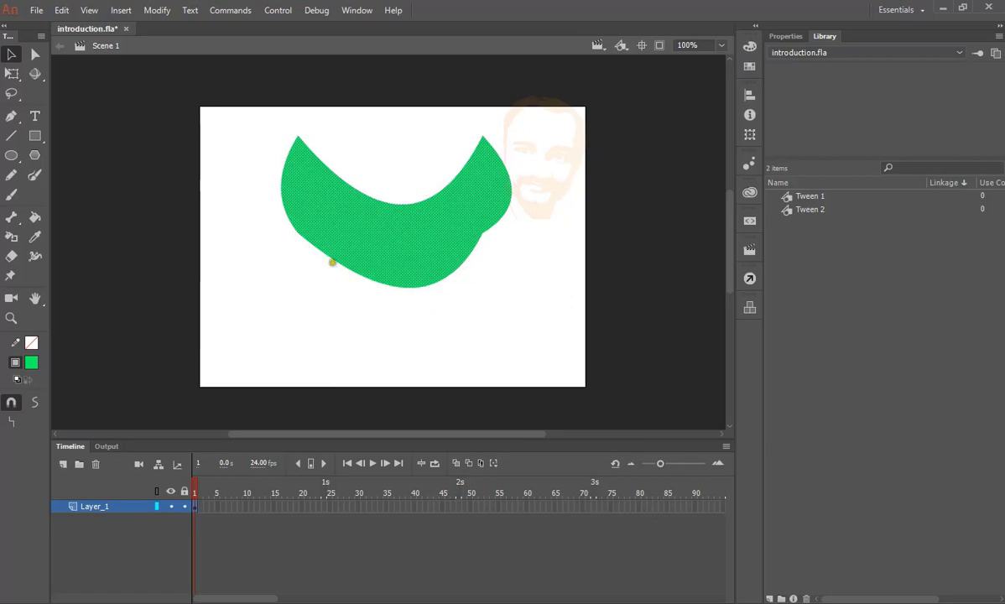
left_click(330, 261)
left_click_drag(330, 218, 435, 214)
- Add a static text object containing the presenter's first name on the left half of the stage
left_click(31, 118)
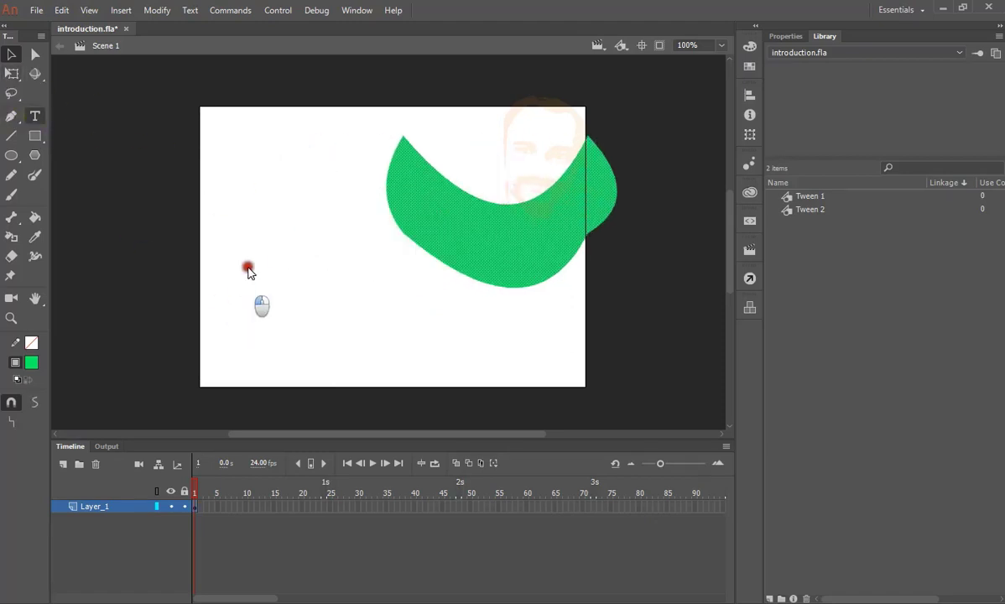
left_click(255, 229)
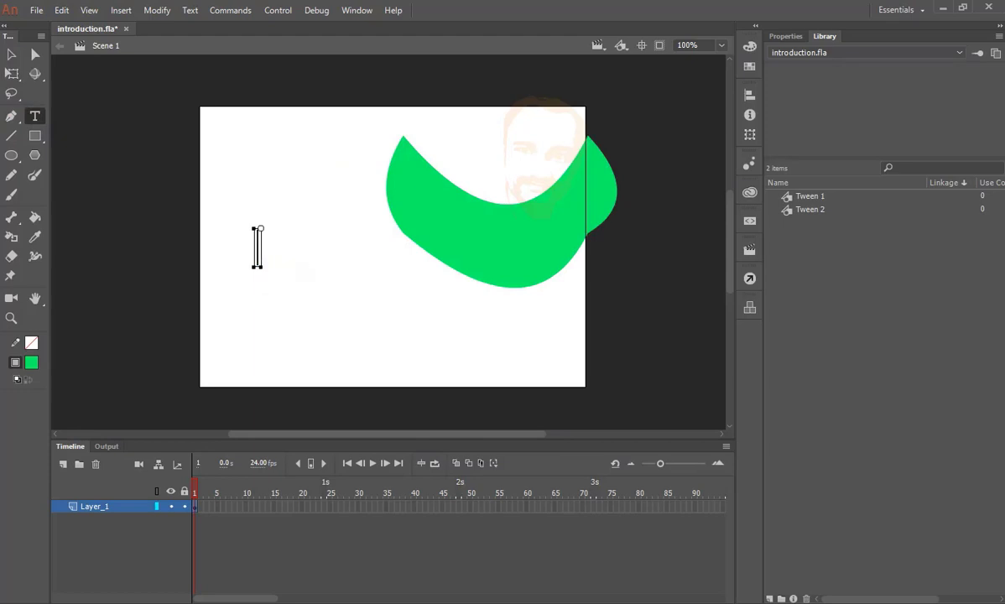
type("Shaw")
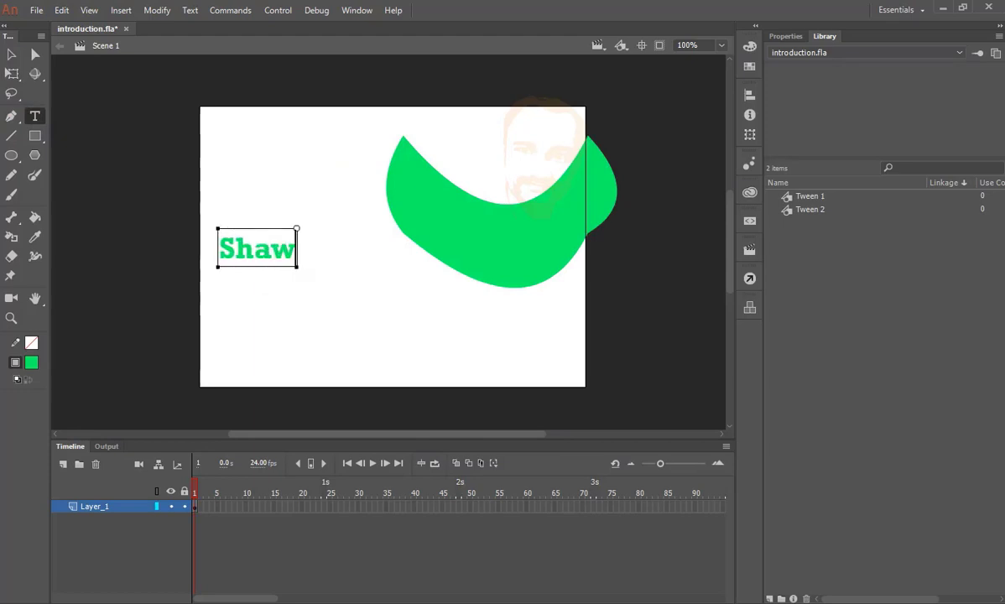
type("on")
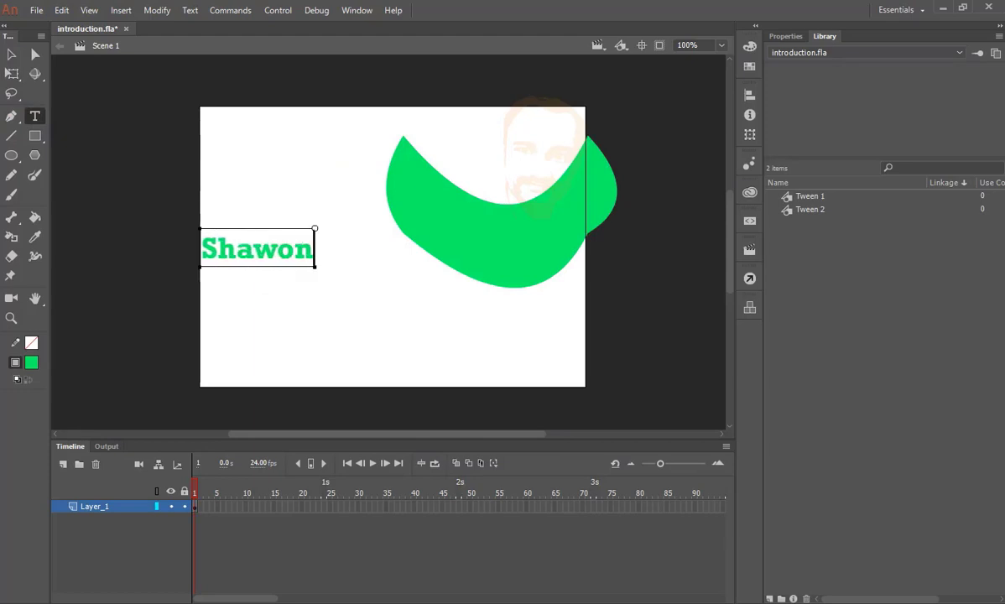
left_click(11, 54)
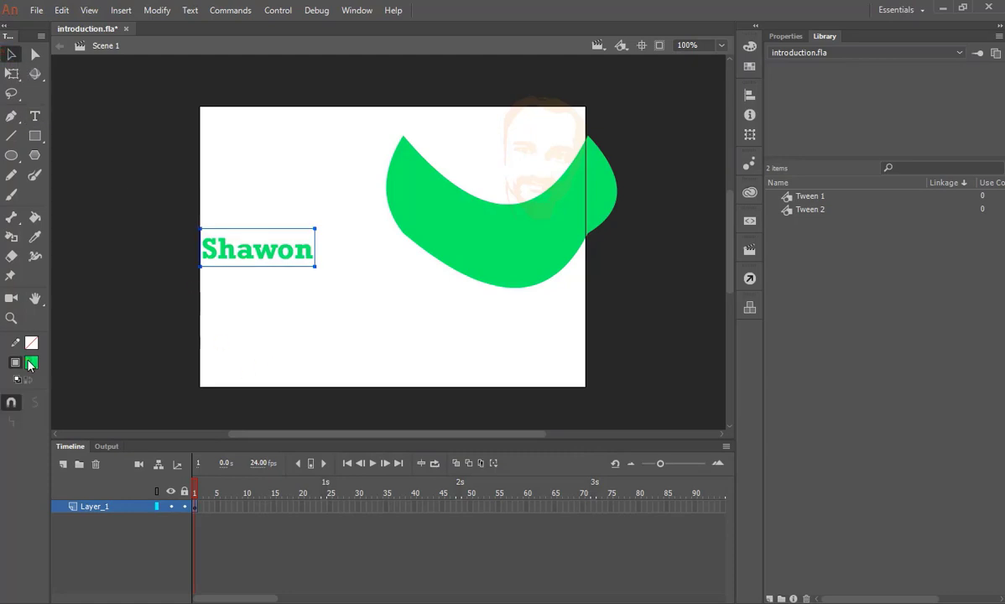
- Colour the name text blue and move it down to about X 31.5, Y 274.4
left_click(786, 36)
left_click(827, 226)
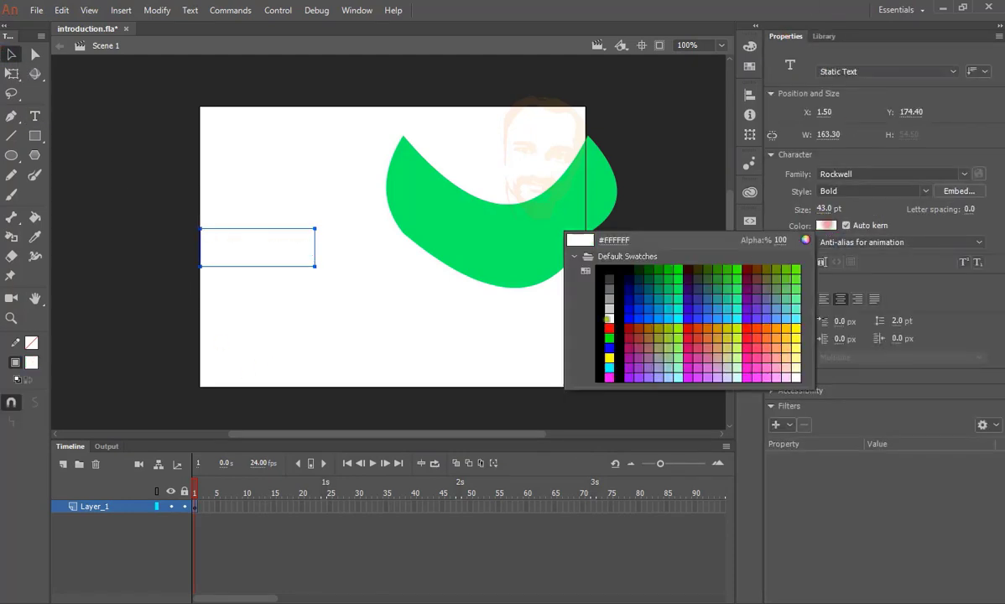
left_click(652, 319)
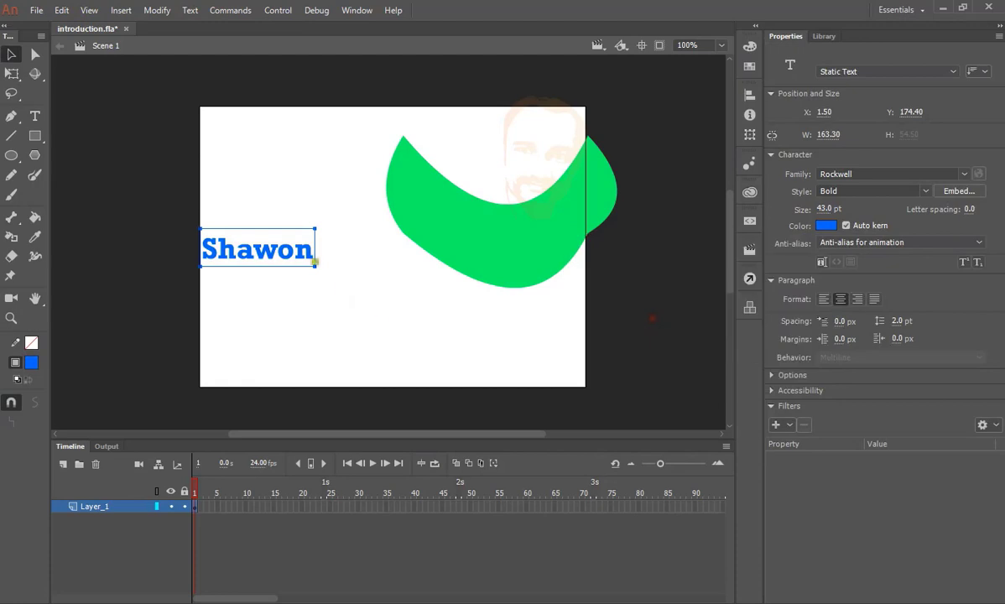
left_click_drag(315, 263, 335, 332)
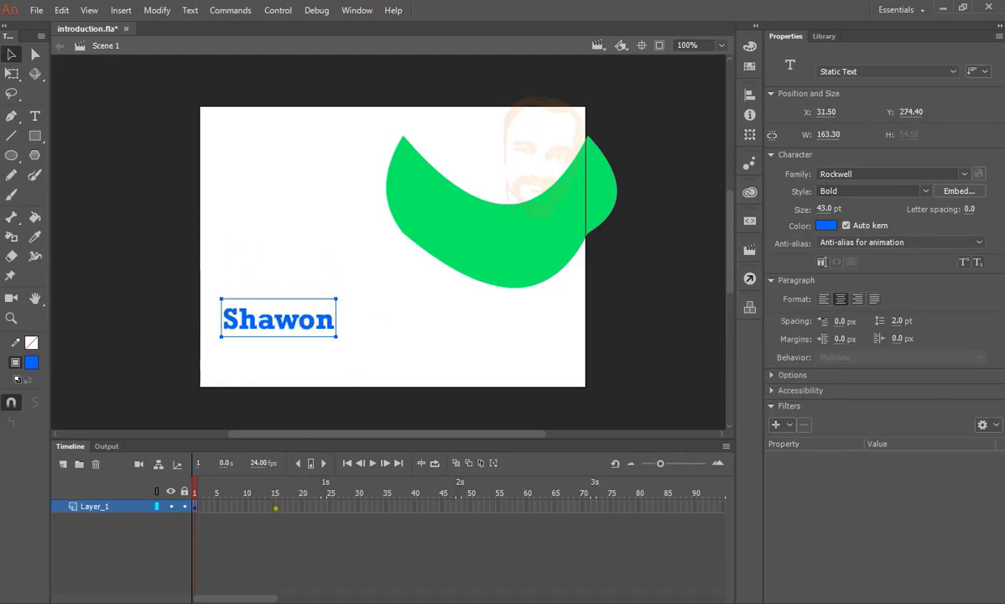
- Insert keyframes at frames 15 and 16 of Layer_1 and clear the one at frame 16
key("ctrl+shift+a")
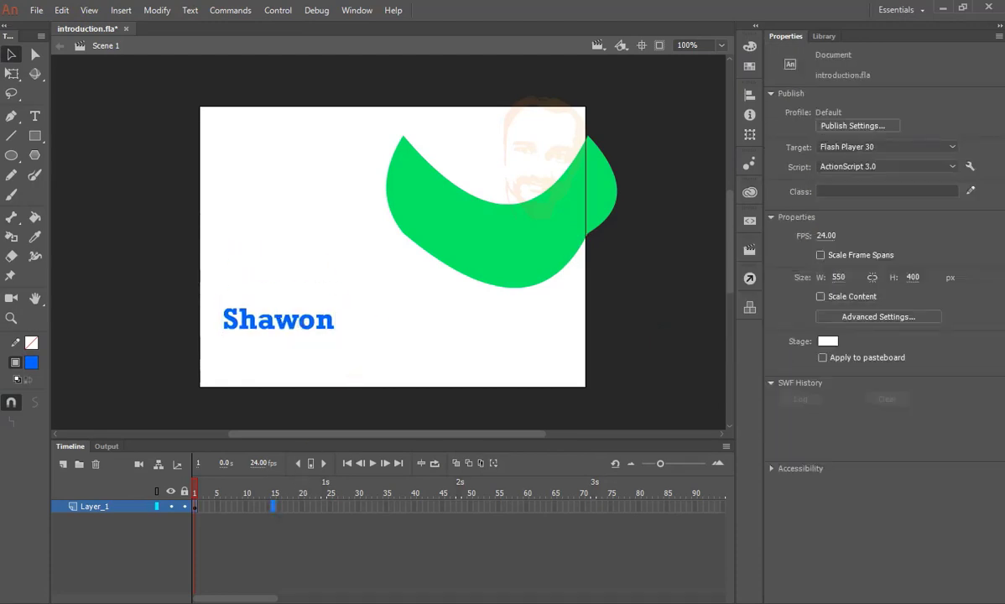
key("F6")
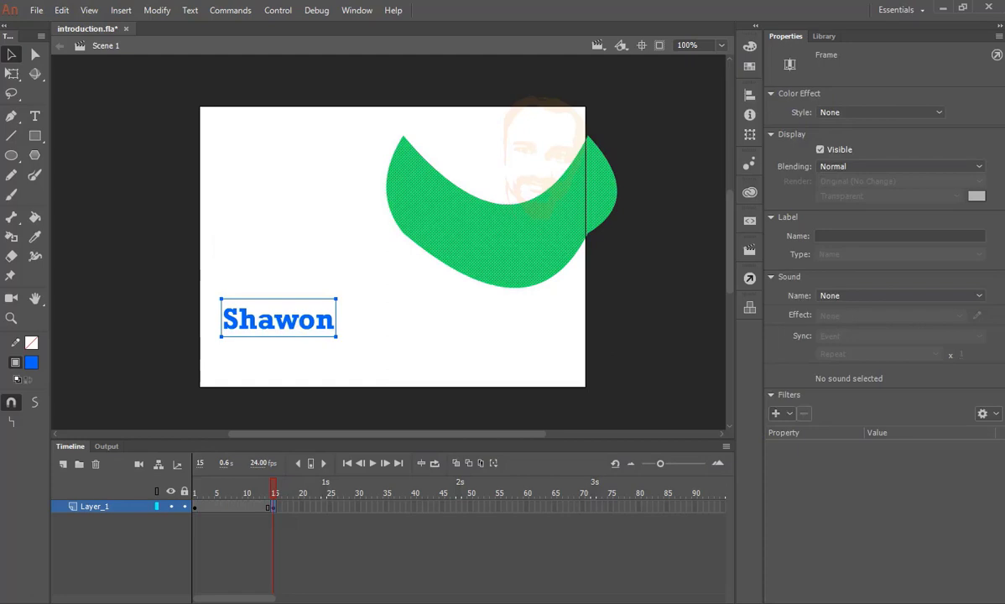
right_click(272, 507)
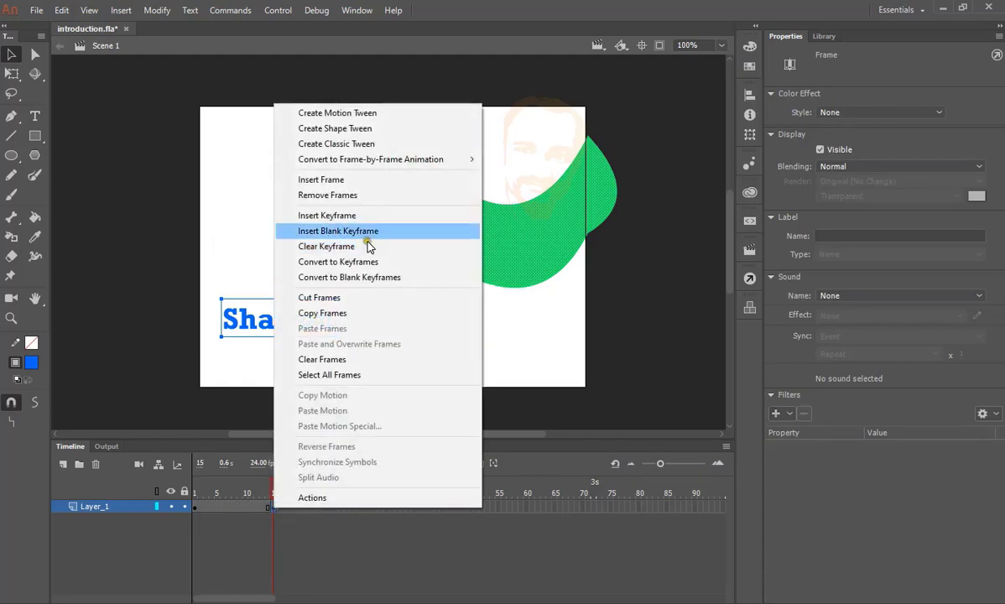
left_click(340, 218)
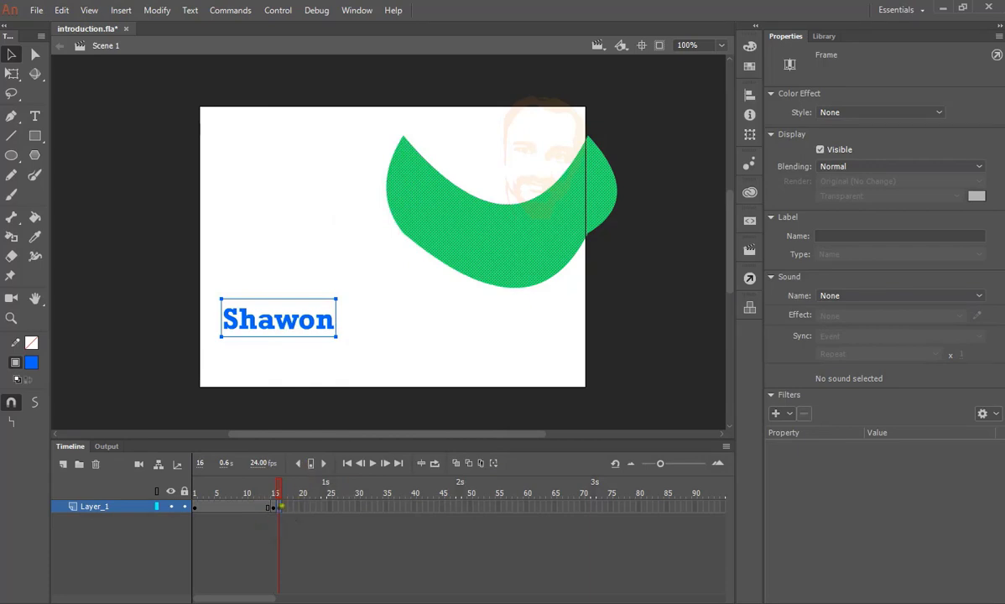
right_click(279, 507)
left_click(350, 245)
- Create a motion tween on the name text from frame 12 and extend its span to frame 16
left_click_drag(280, 492, 258, 492)
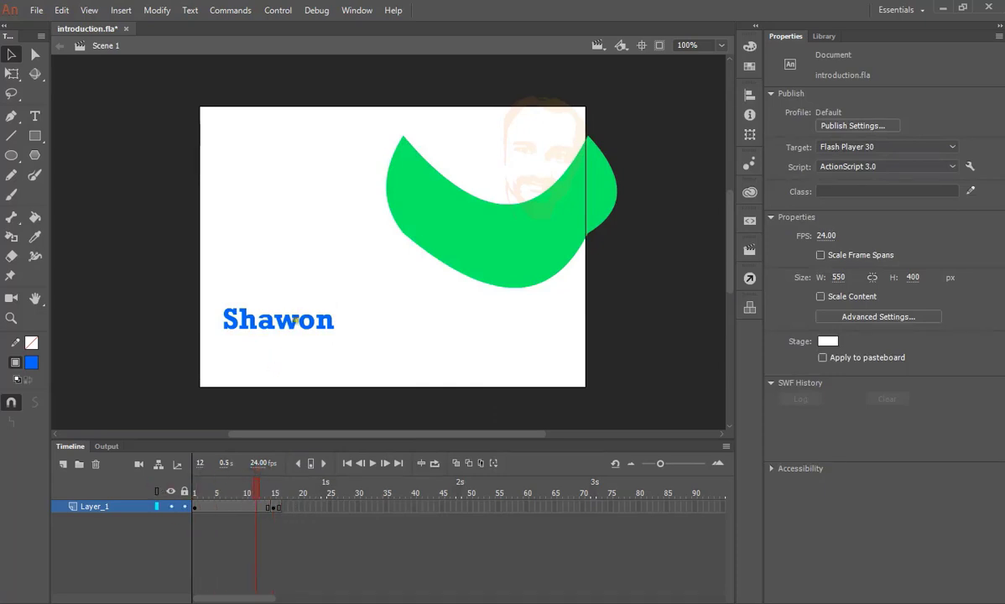
right_click(295, 319)
left_click(375, 251)
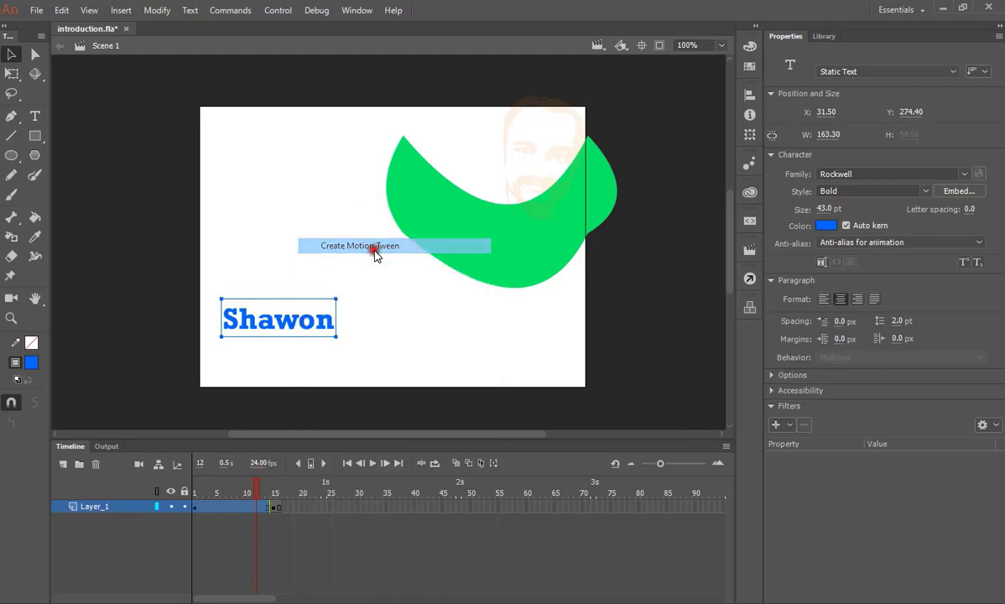
left_click(274, 506)
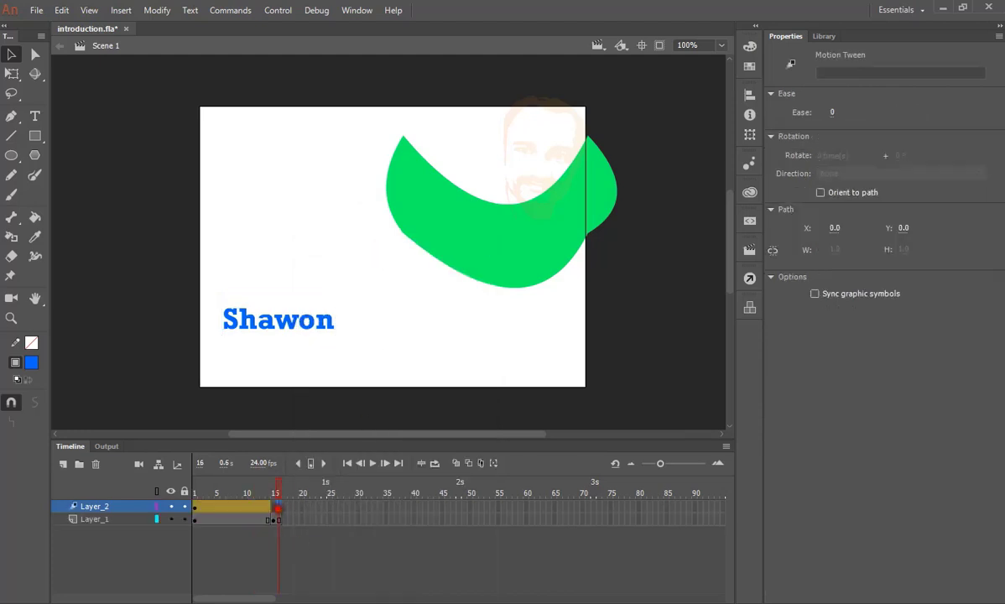
right_click(274, 506)
left_click(329, 166)
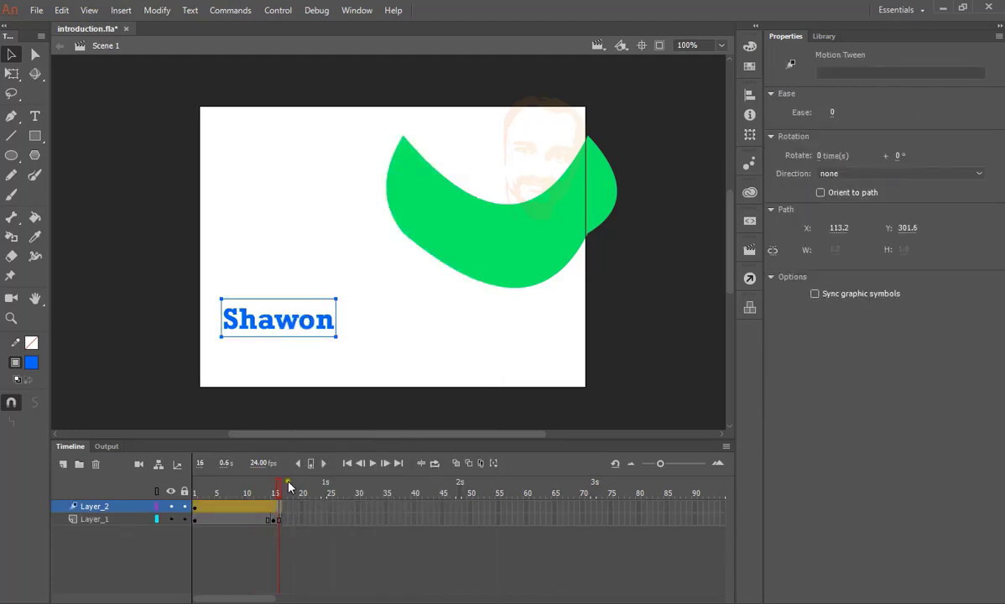
- Preview the tween and, at frame 15, move the name text horizontally right to about X 226
key("Return")
left_click_drag(194, 493, 270, 485)
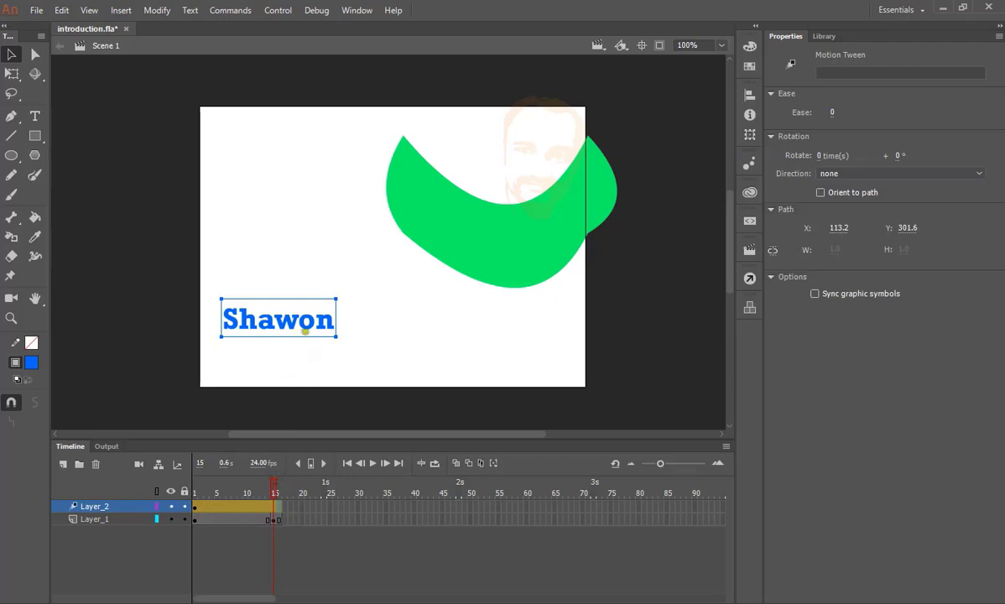
left_click_drag(304, 330, 442, 321)
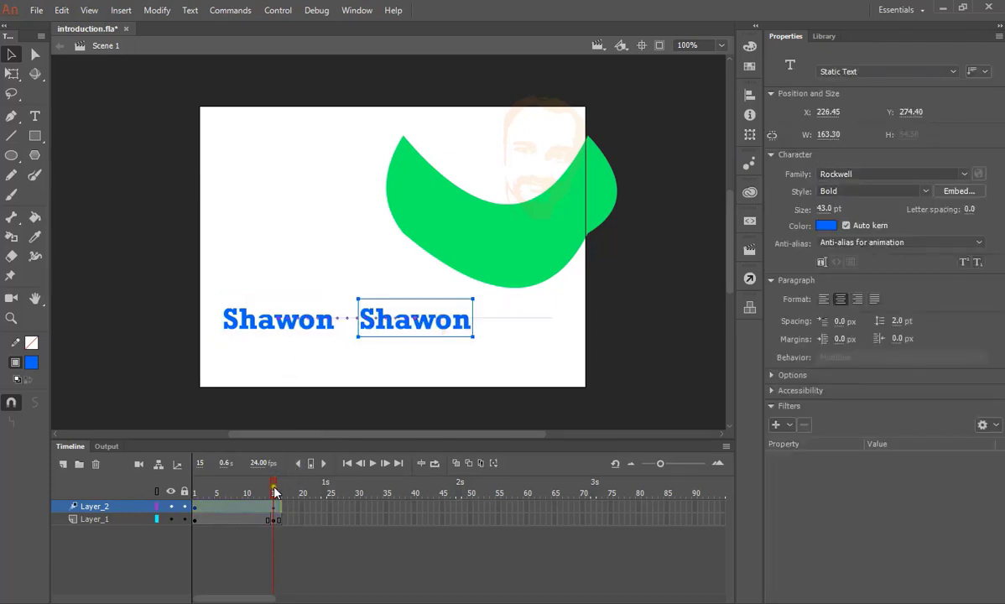
- Scrub and play the text's motion tween, and hide Layer_1 to preview the text alone
mouse_move(274, 492)
left_mouse_down()
mouse_move(195, 493)
mouse_move(294, 489)
left_mouse_up()
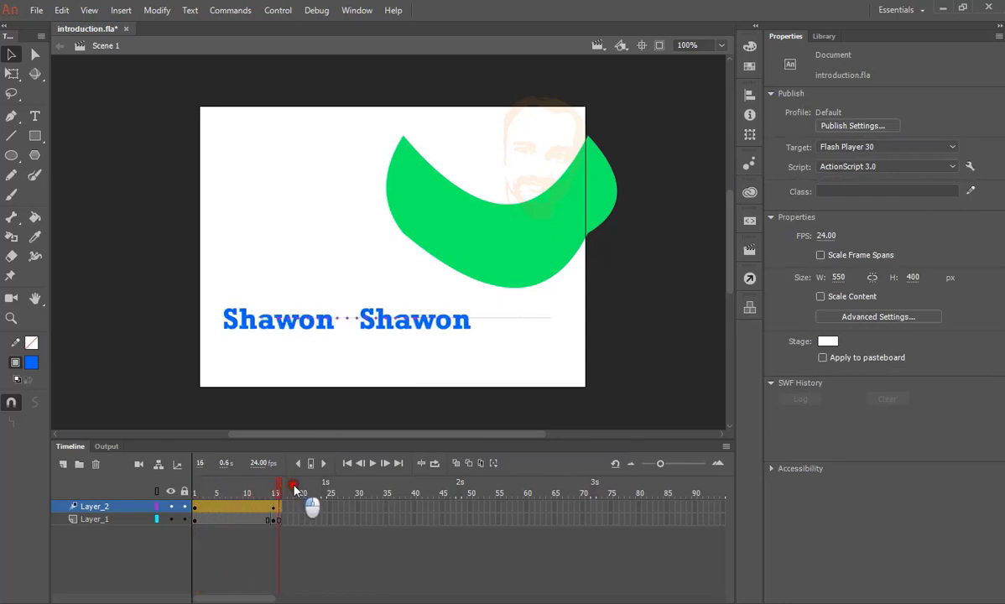
left_click(372, 463)
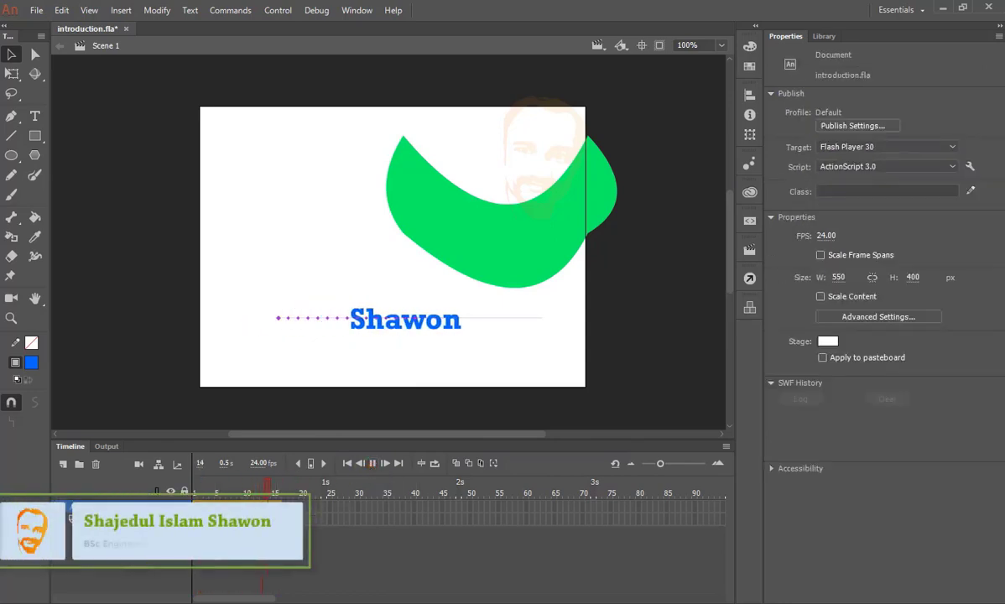
left_click(279, 508)
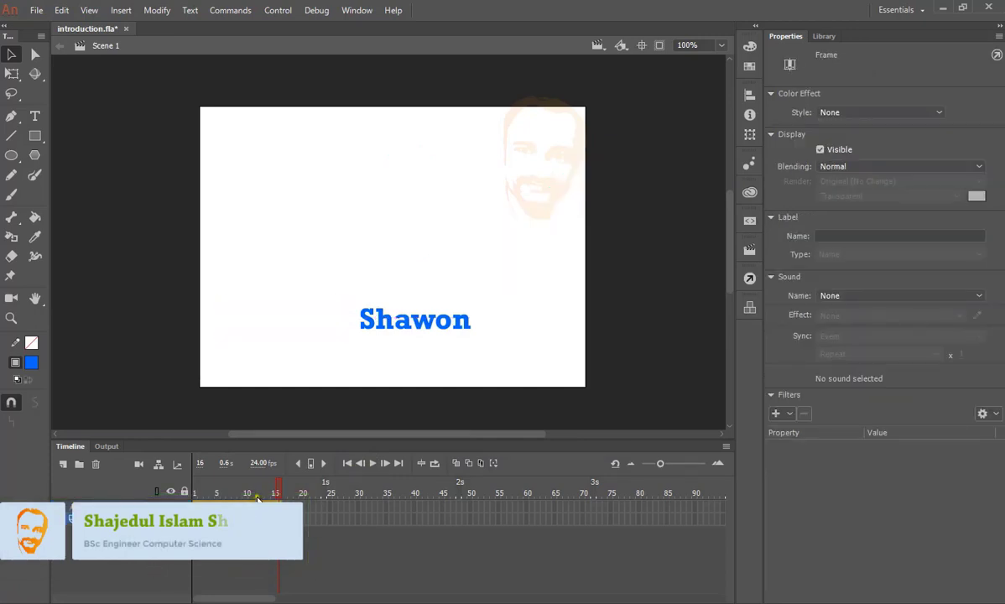
left_click(372, 464)
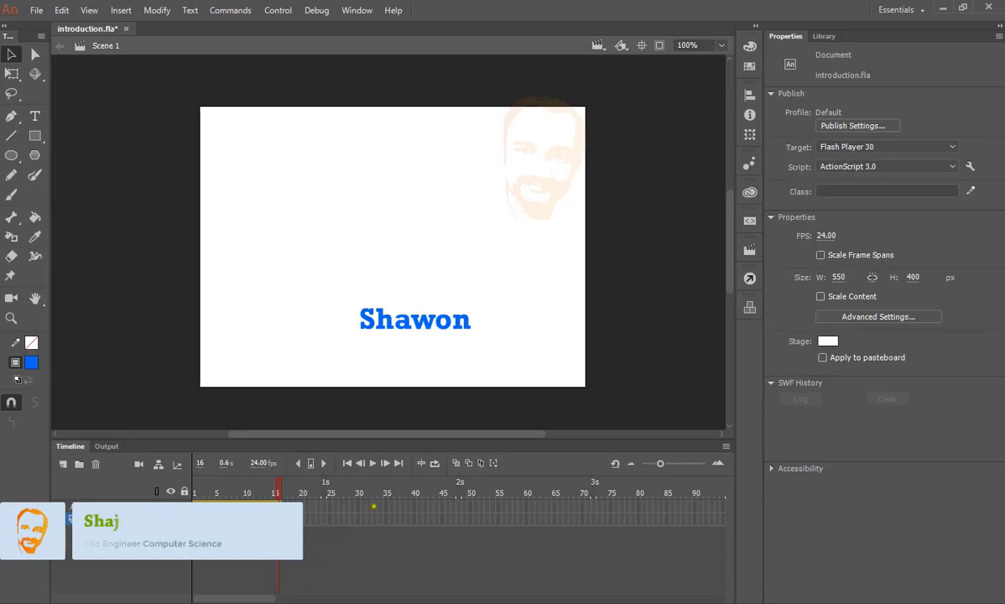
- Insert a keyframe at frame 29 of Layer_2 and move the name text back left to about X 116
right_click(351, 506)
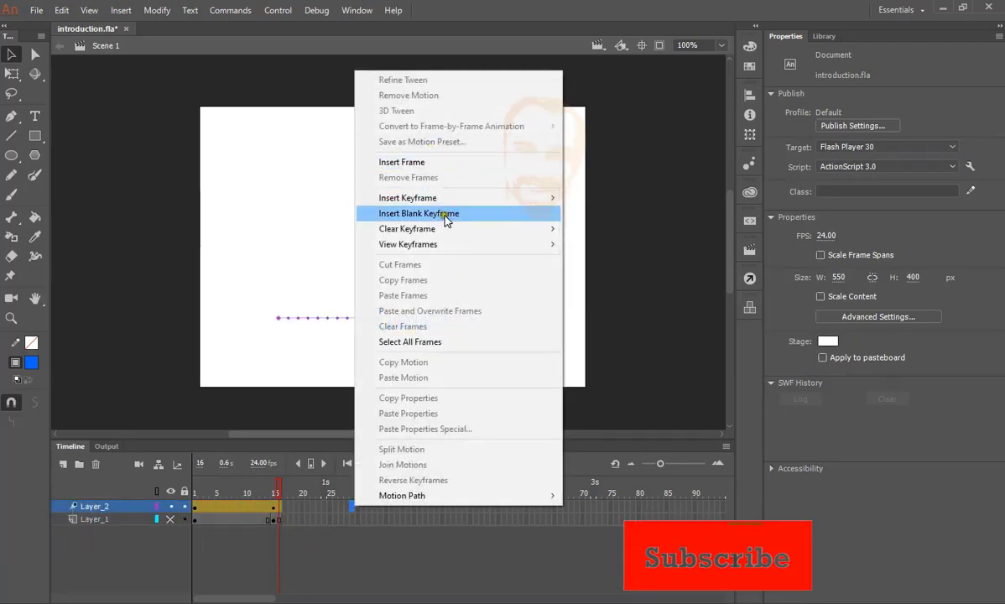
left_click(150, 36)
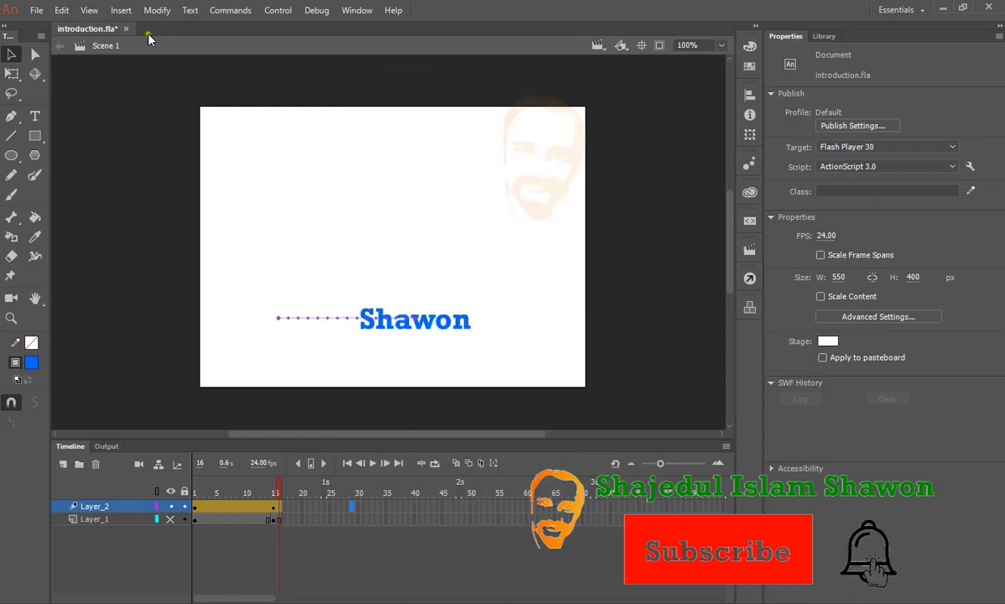
left_click(121, 10)
mouse_move(153, 98)
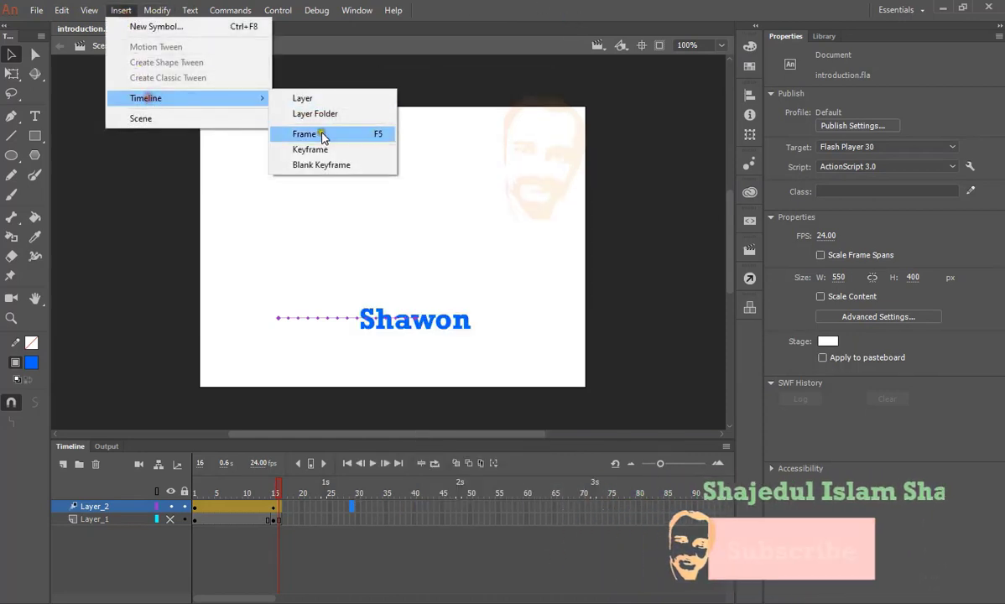
left_click(309, 149)
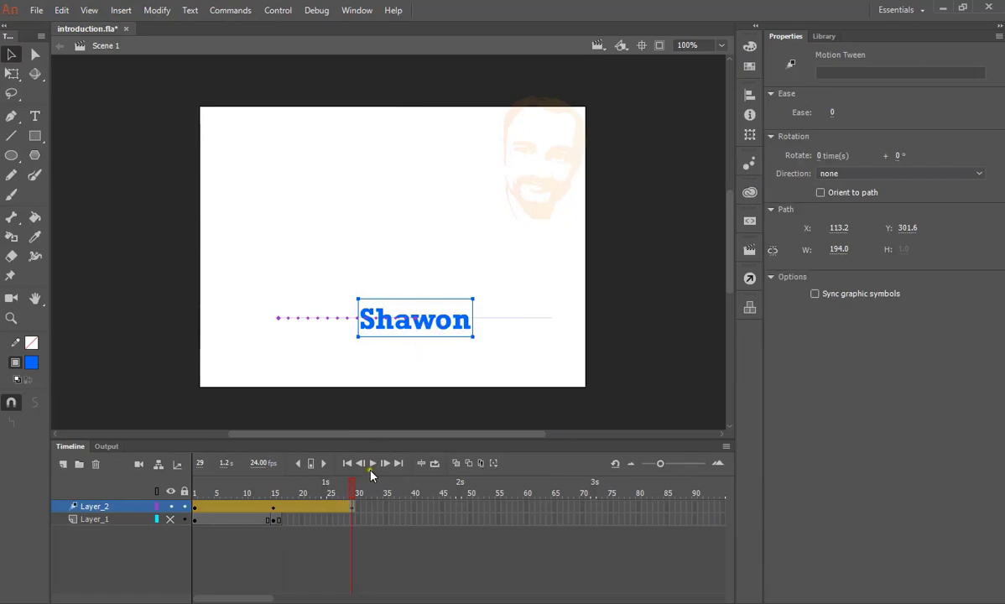
left_click_drag(419, 321, 342, 320)
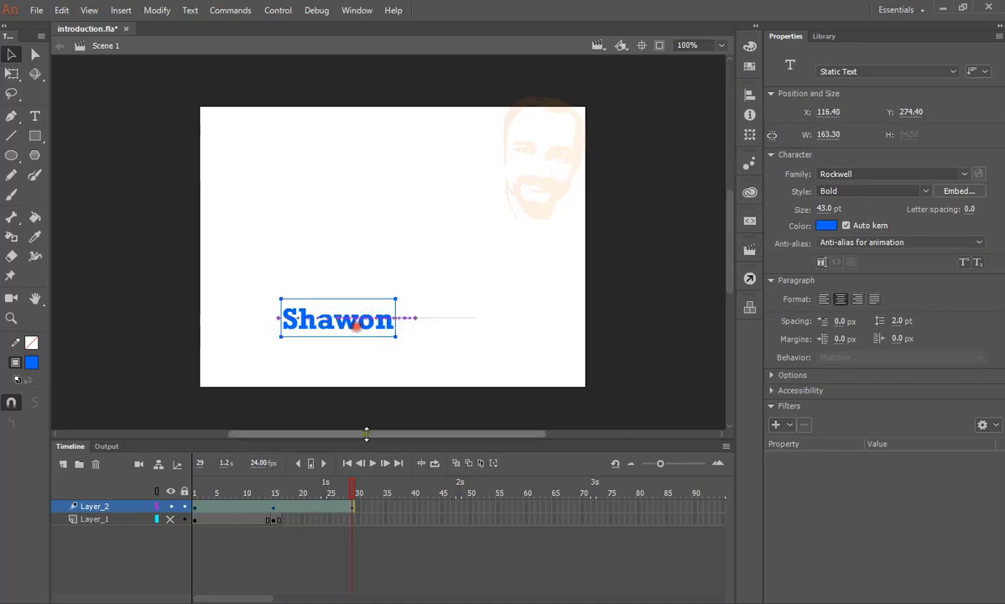
- Play the text animation on the timeline, test the movie, and close the preview window
left_click(372, 464)
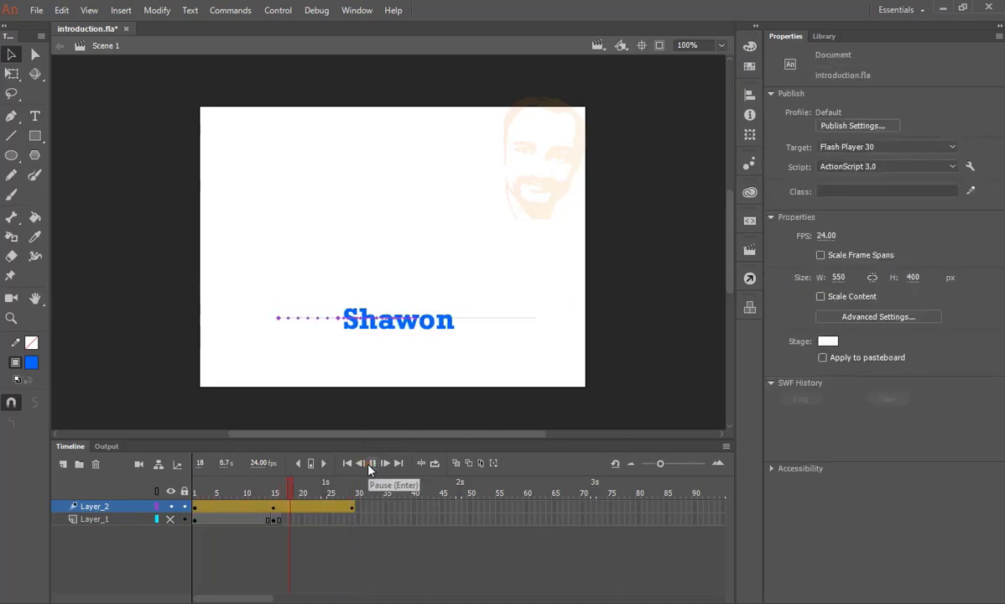
left_click(511, 291)
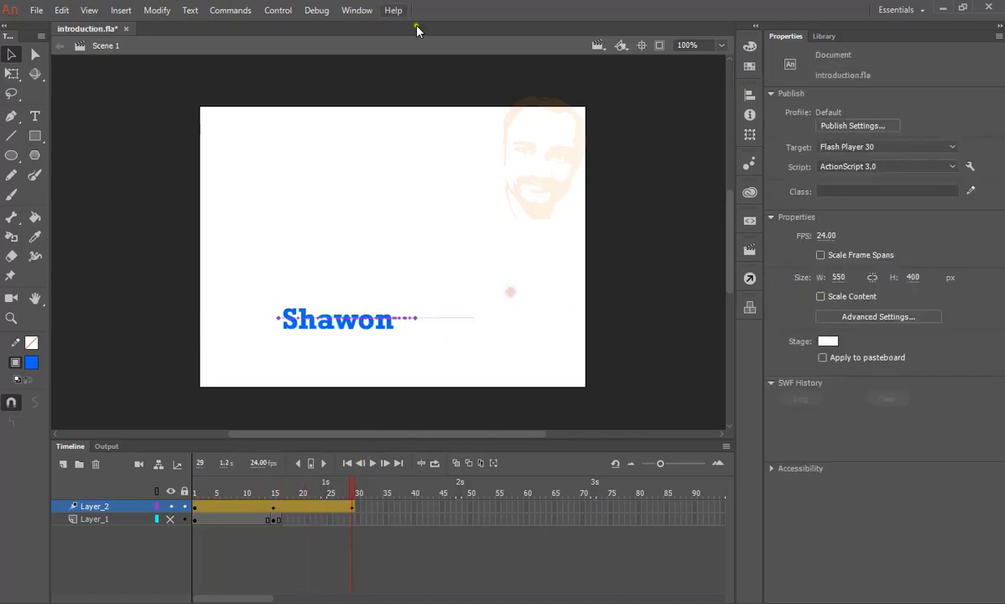
left_click(278, 10)
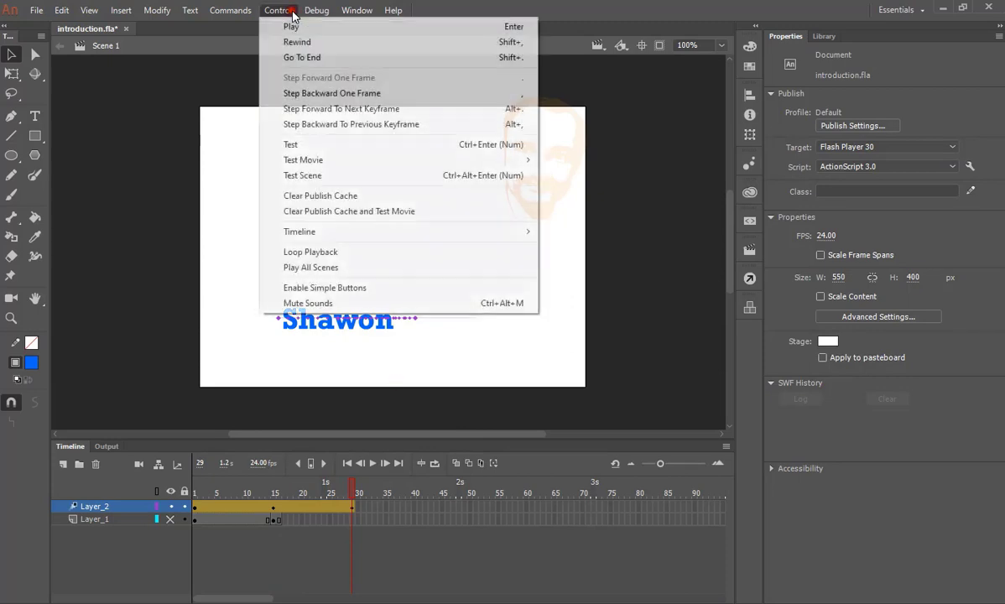
left_click(338, 141)
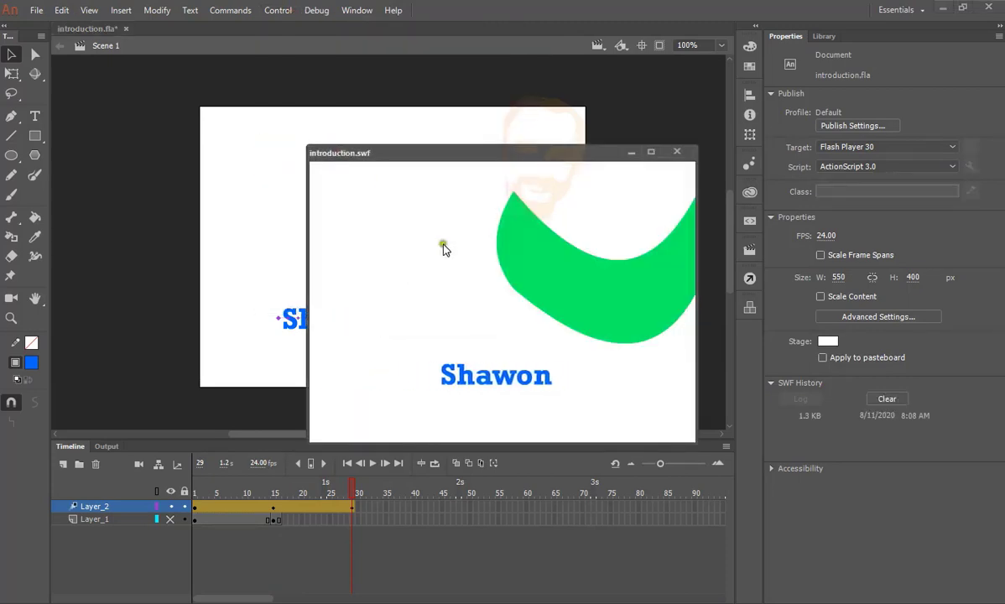
left_click(677, 152)
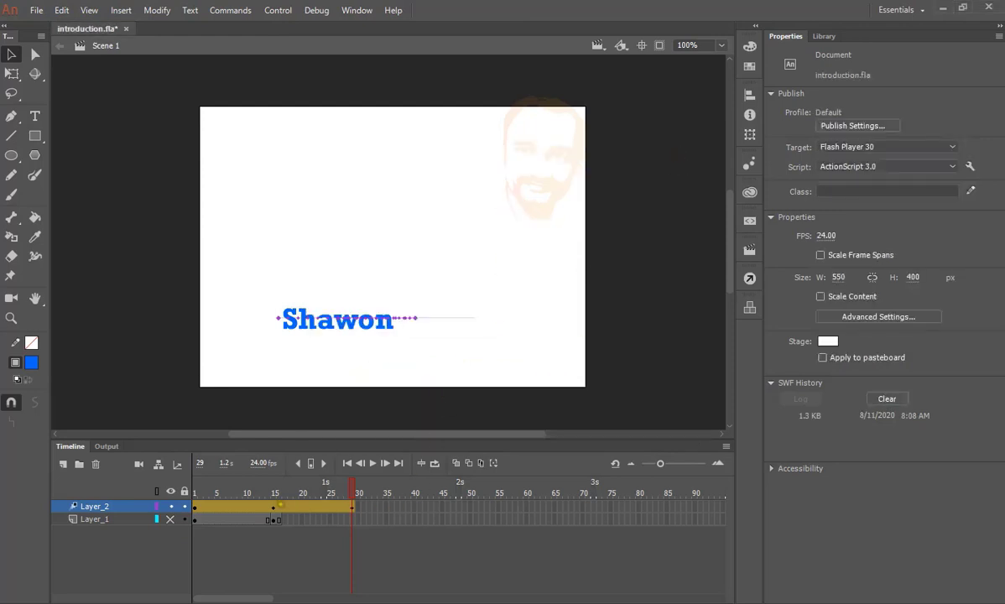
- Review the tween at frames 15 and 1, and undo the name text's motion tween and its edits
left_click(268, 506)
left_click(275, 508)
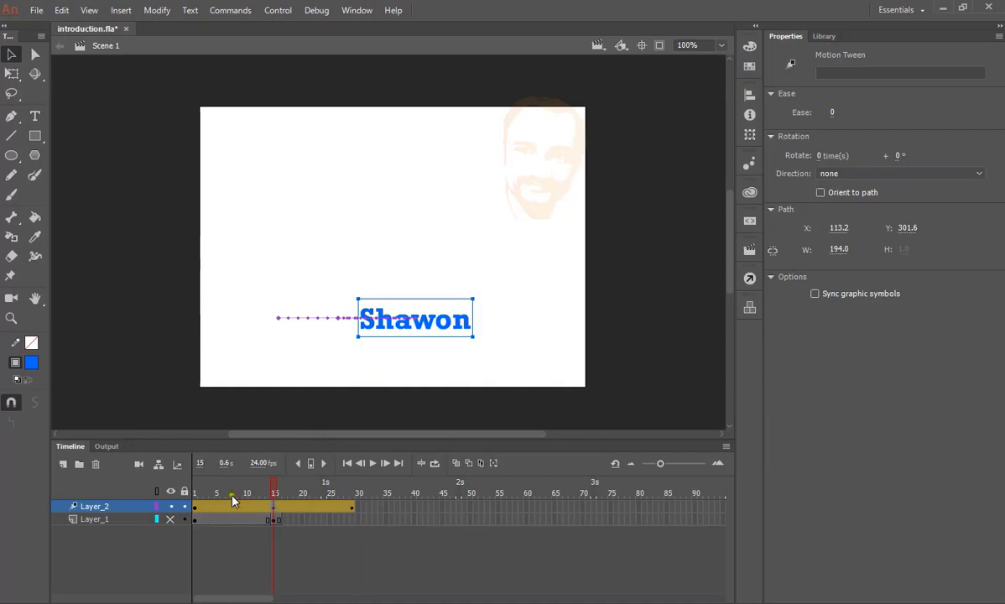
left_click(194, 492)
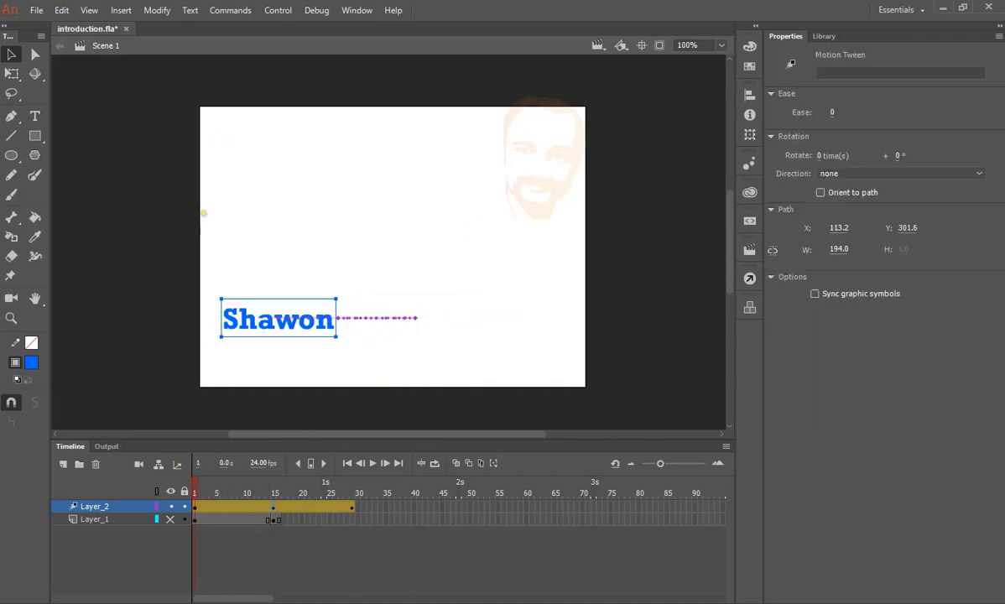
left_click(203, 213)
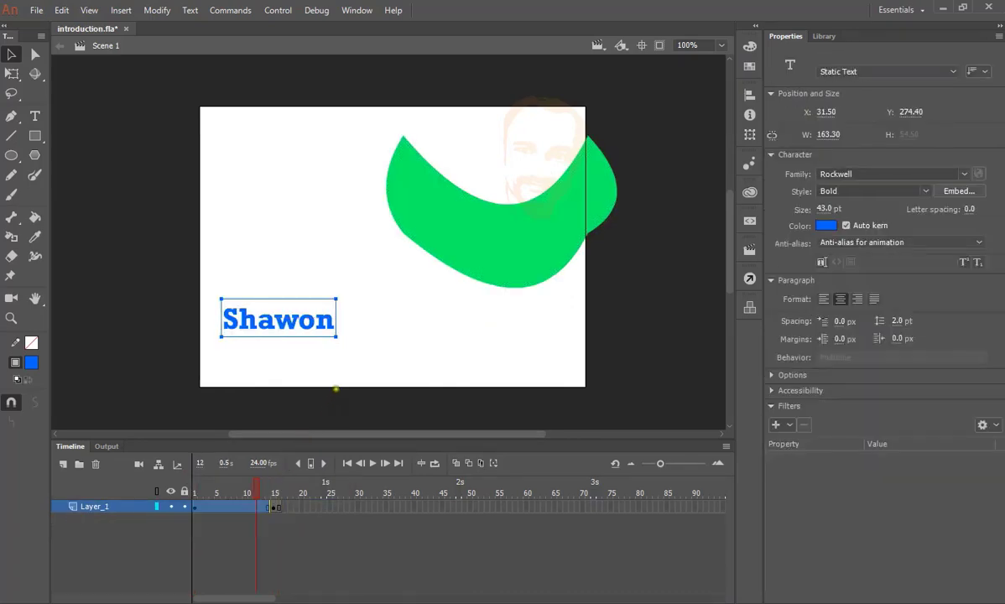
- Undo the earlier edits back to the empty stage, removing the animation frames, the name text and the green shape
left_click(336, 388)
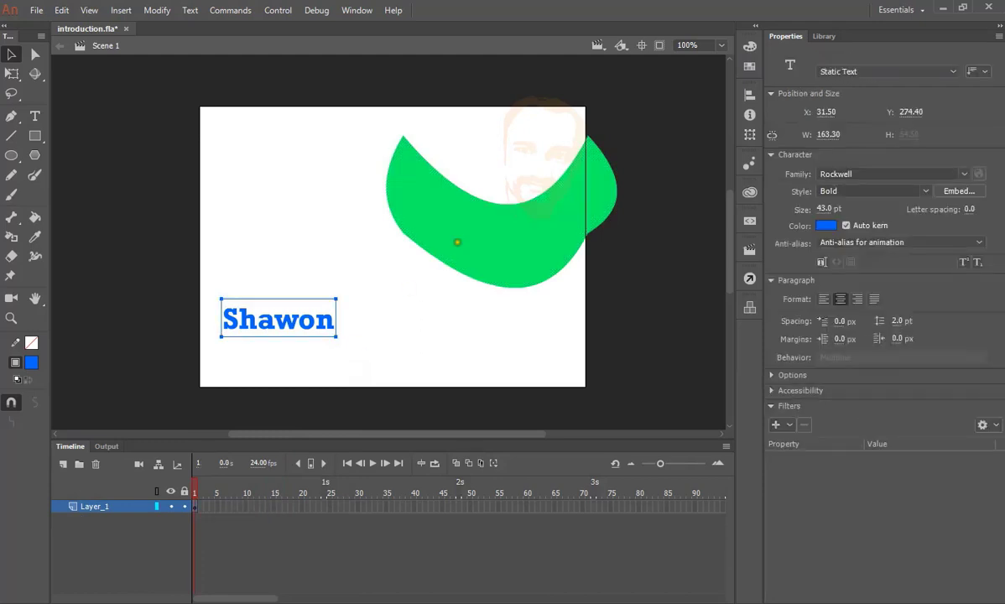
key("ctrl+z")
key("ctrl+z")
key("ctrl+z")
key("ctrl+z")
key("ctrl+z")
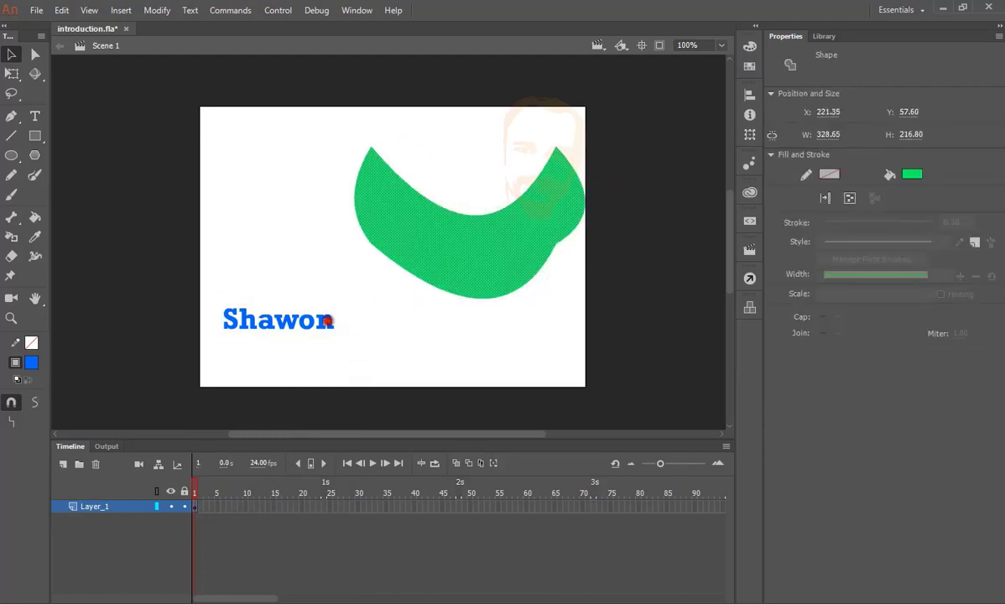
key("ctrl+z")
key("ctrl+z")
key("ctrl+z")
key("ctrl+z")
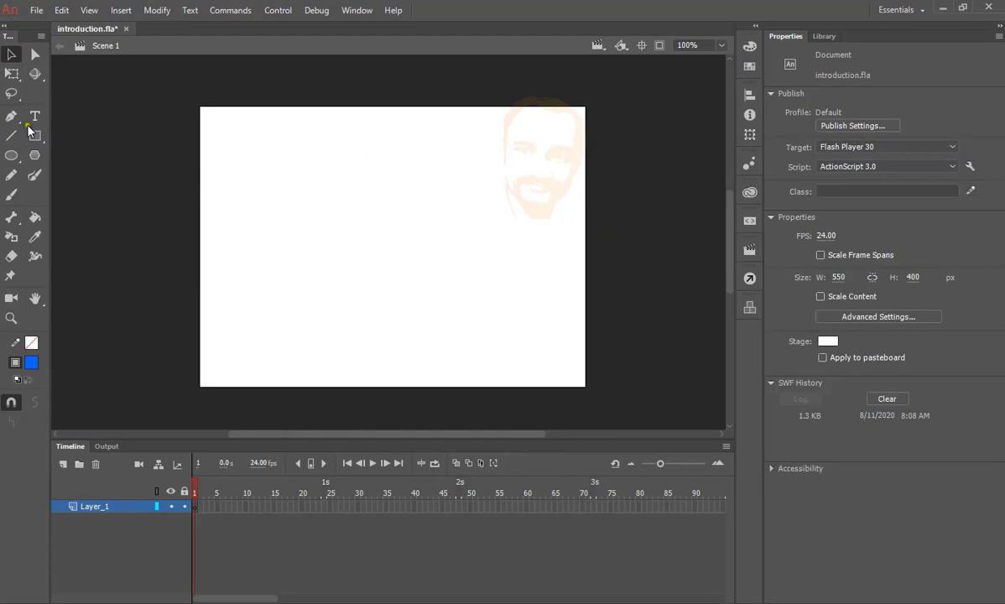
- Draw a blue oval without a stroke on the left half of the stage using the Oval tool
left_click(12, 73)
left_click(35, 136)
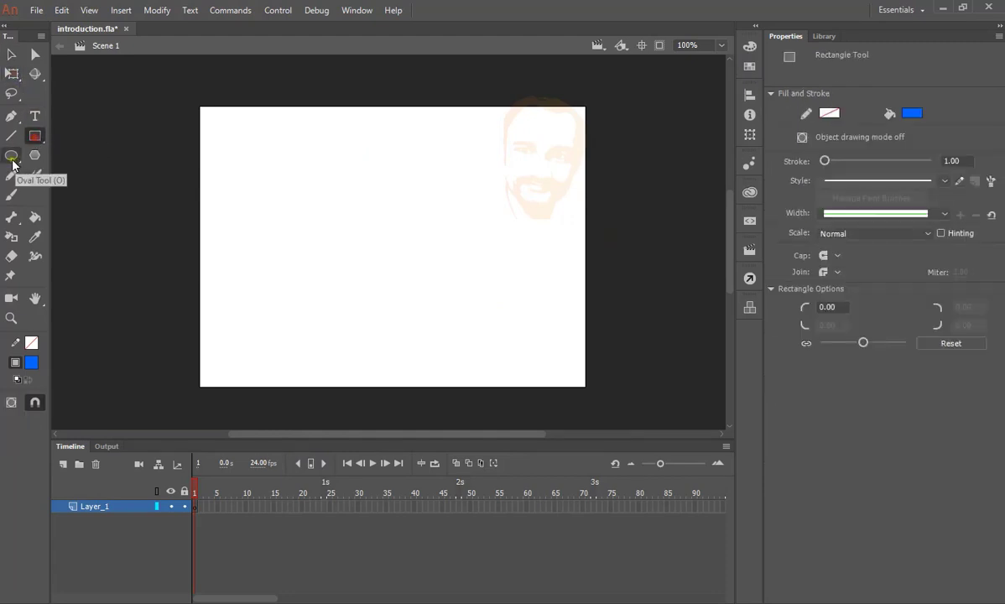
left_click(12, 155)
left_click_drag(270, 188, 389, 287)
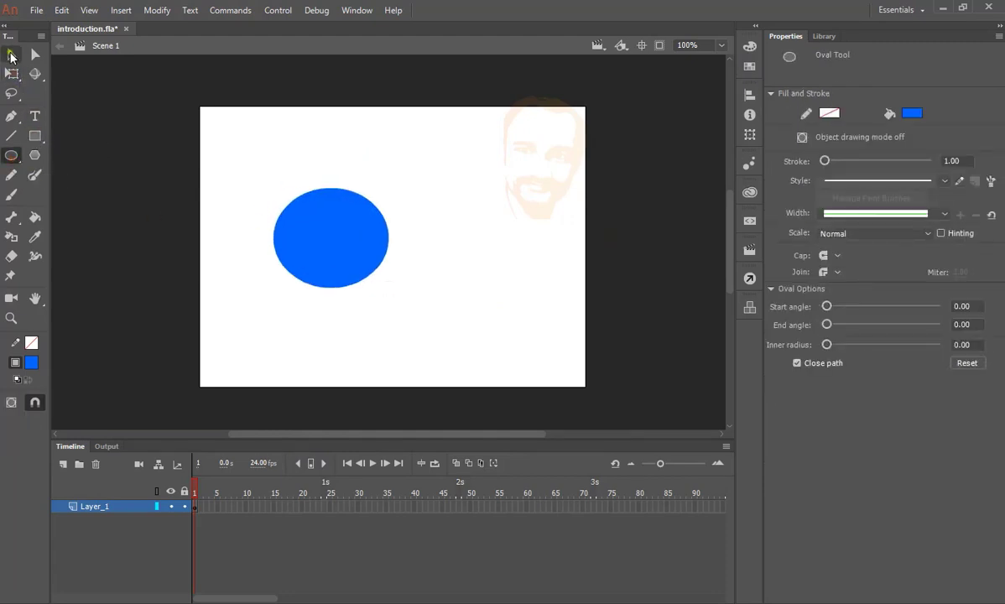
- Bend the blue oval's upper-right and upper-left edges outward with the Selection tool
left_click(12, 54)
left_click_drag(380, 207, 405, 208)
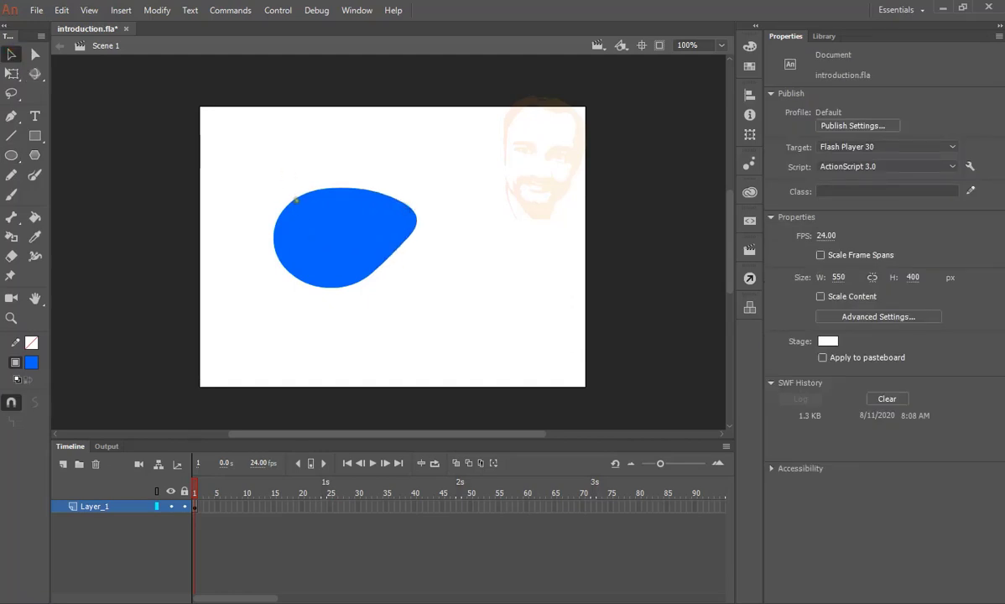
left_click_drag(295, 200, 267, 183)
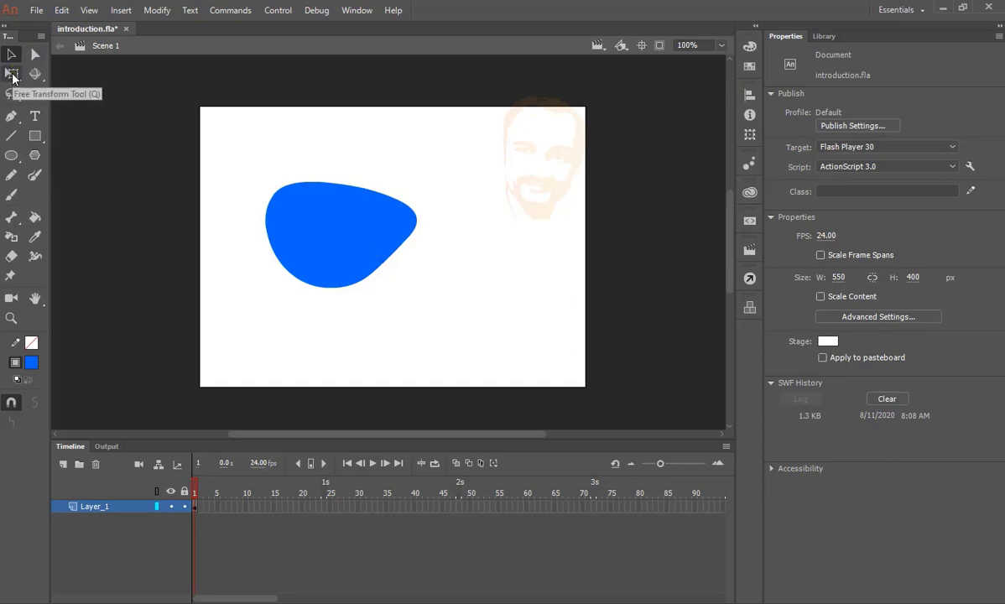
- Move the blue shape left to about X 52.6, Y 109 with Free Transform, and try scaling it from its upper-right corner
left_click(11, 74)
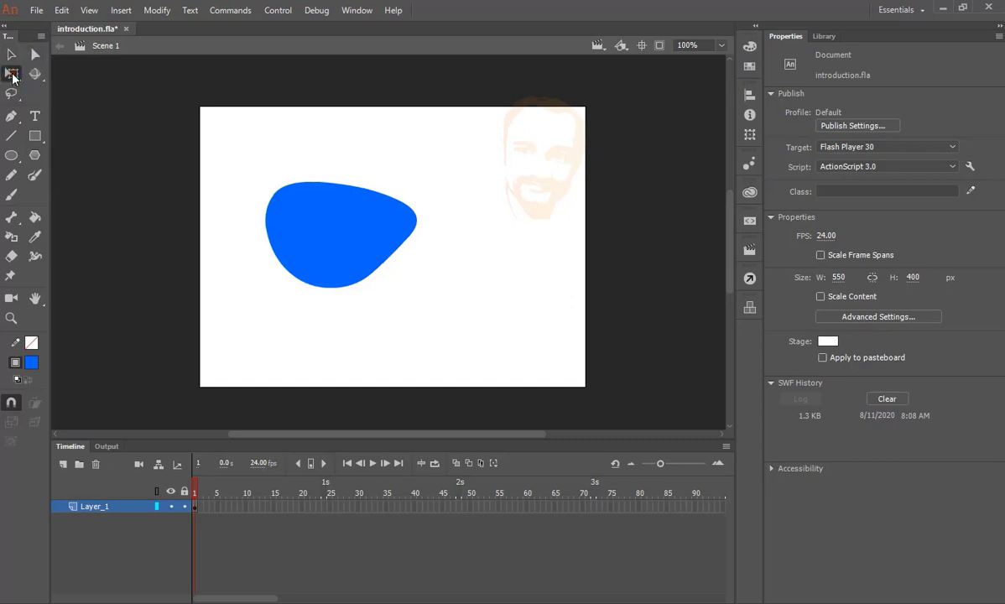
left_click(329, 221)
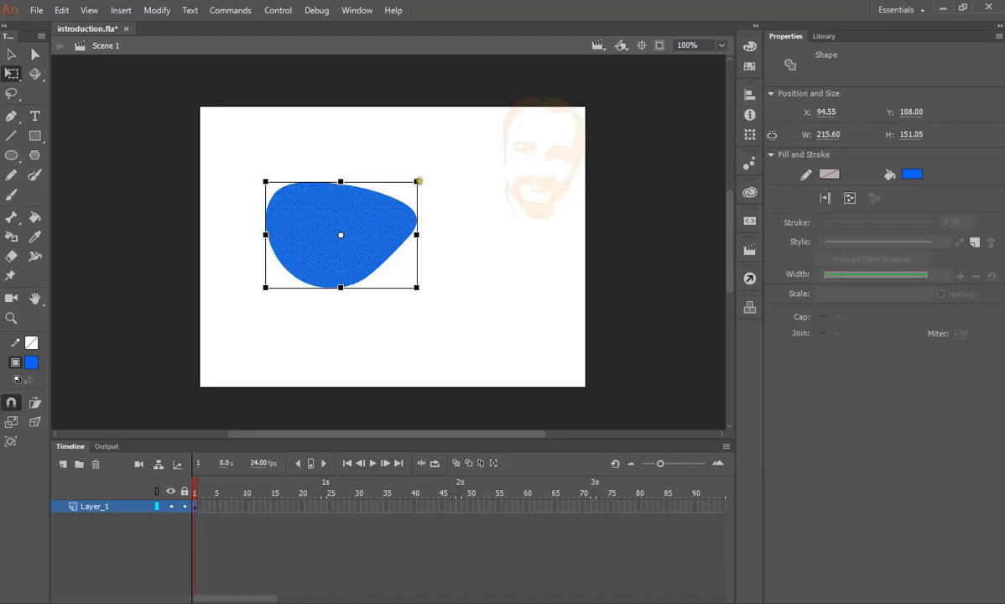
left_click_drag(414, 257, 283, 227)
left_click_drag(385, 180, 527, 151)
key("ctrl+z")
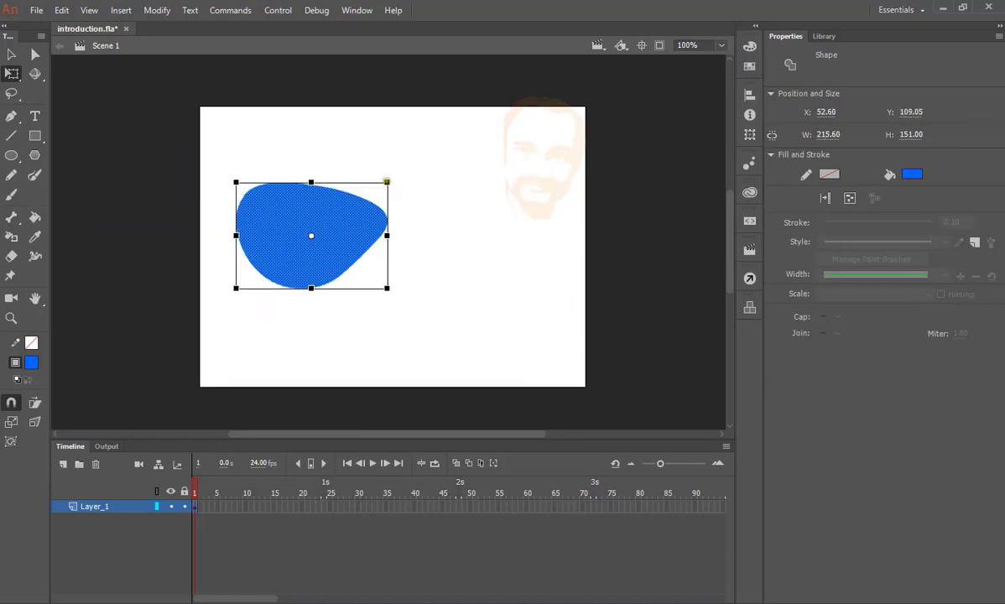
mouse_move(386, 181)
left_mouse_down()
mouse_move(530, 141)
mouse_move(336, 202)
mouse_move(398, 221)
mouse_move(426, 177)
mouse_move(357, 209)
mouse_move(392, 183)
left_mouse_up()
- Move the blue shape down and right with Subselection, raise its upper-right anchor point, and adjust a curve handle to dent the upper edge
left_click(35, 54)
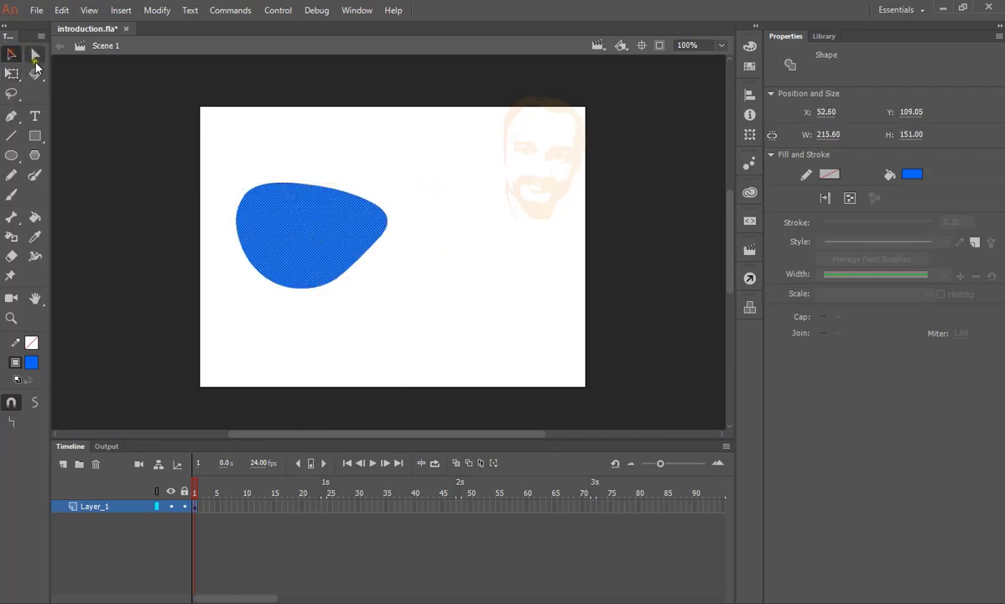
left_click(64, 87)
left_click_drag(386, 224, 424, 259)
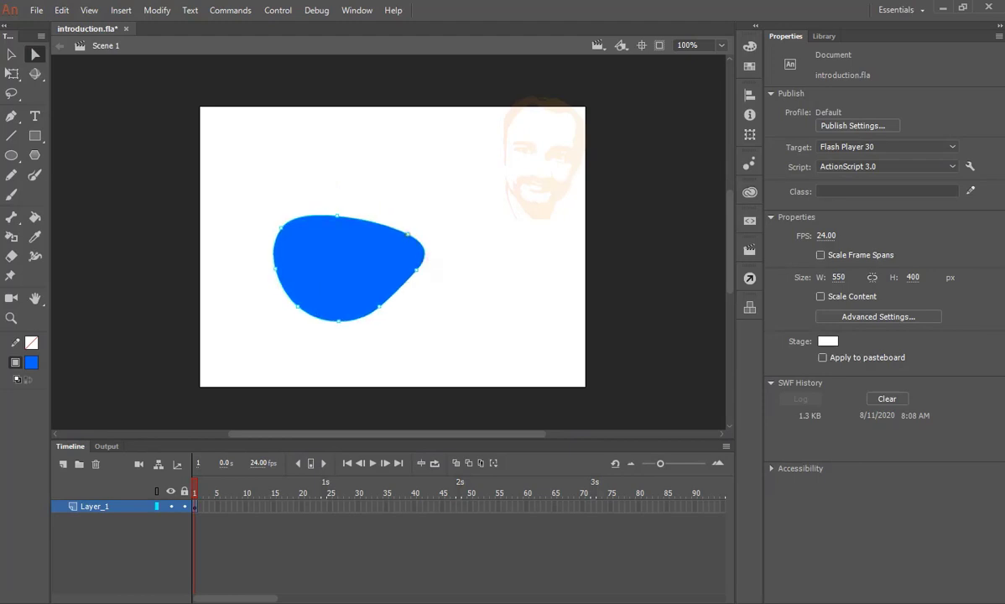
left_click_drag(409, 234, 413, 201)
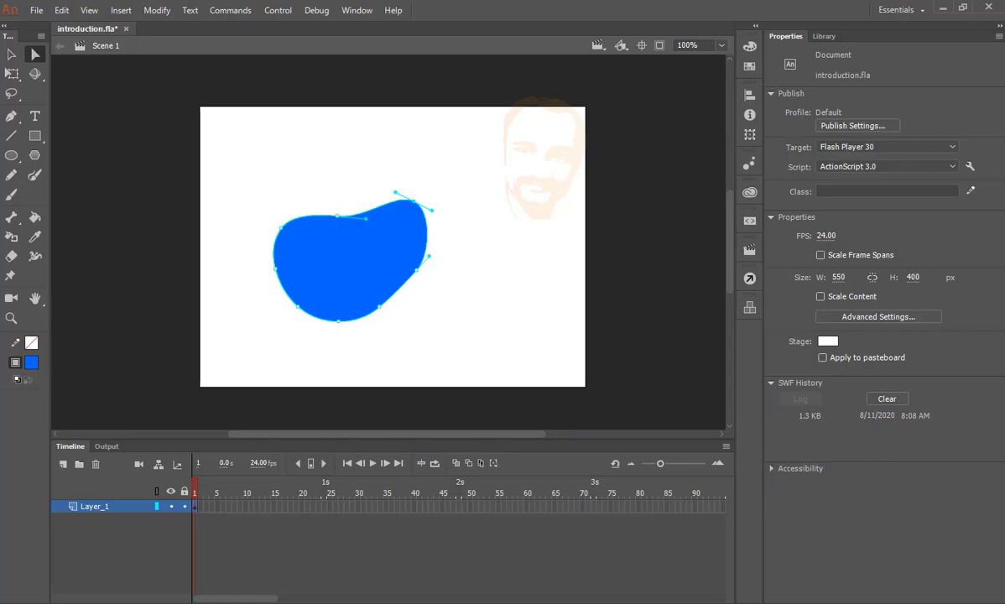
left_click_drag(367, 219, 367, 256)
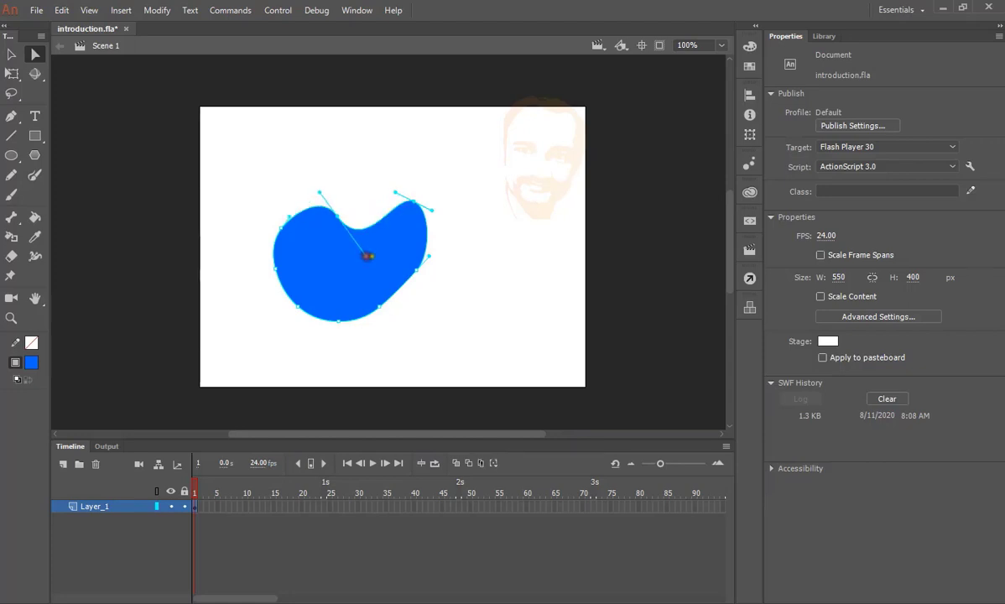
left_click(544, 305)
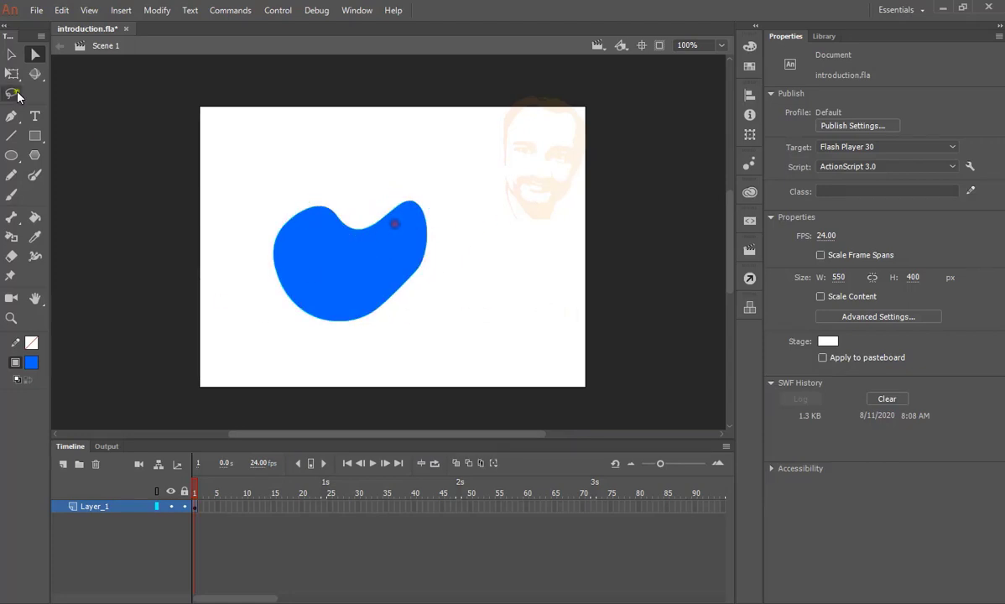
- Pull the blue shape's lower-right edge outward into a rounded tip with the Selection tool
left_click(11, 53)
left_click(383, 237)
left_click(510, 281)
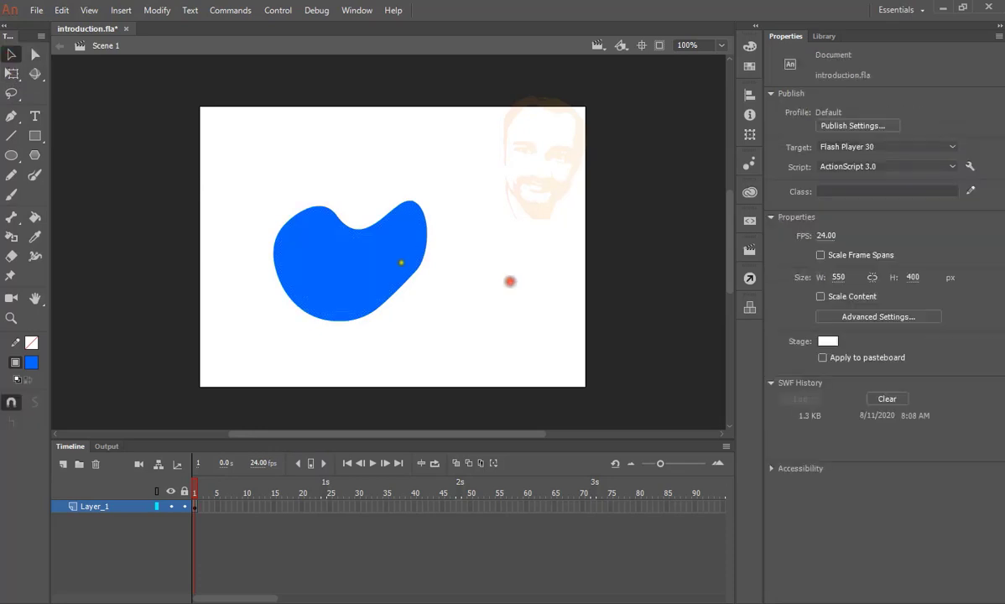
left_click_drag(420, 265, 452, 312)
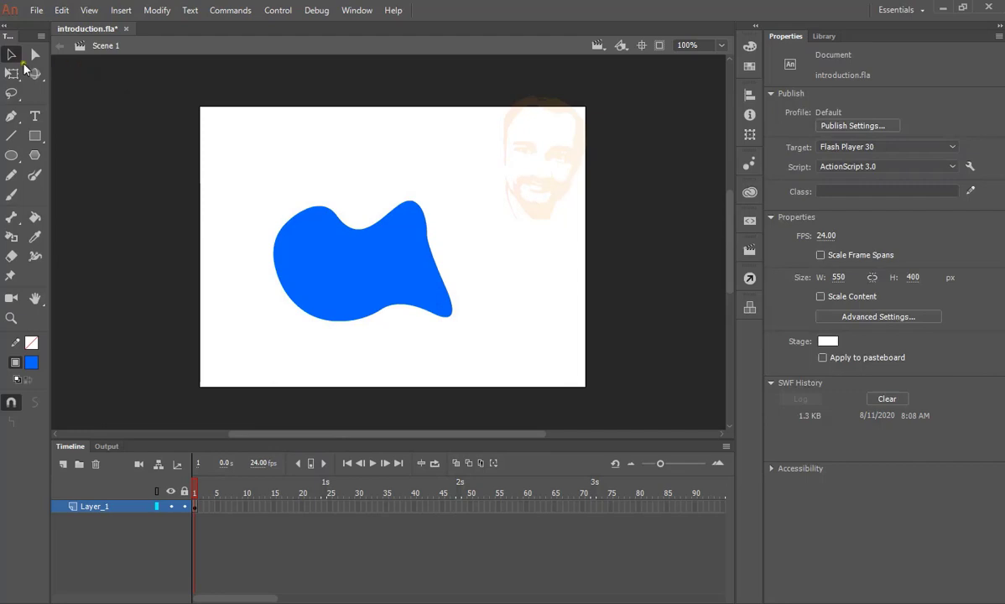
- Lasso the left half of the blue shape and move the cut piece to about X 14, Y 95
left_click(11, 93)
left_click(359, 210)
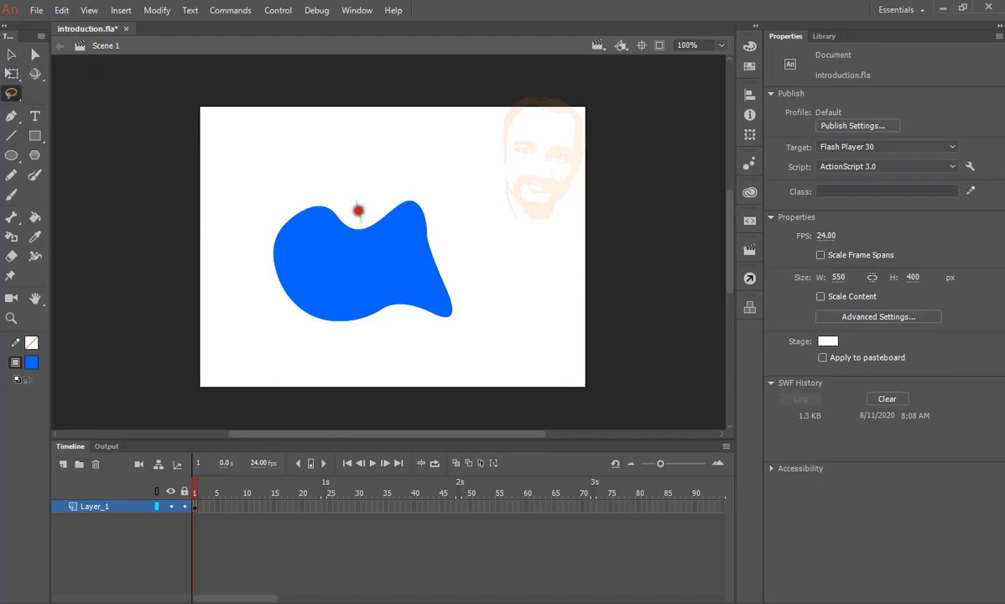
mouse_move(359, 211)
left_mouse_down()
mouse_move(325, 341)
mouse_move(258, 192)
mouse_move(353, 212)
left_mouse_up()
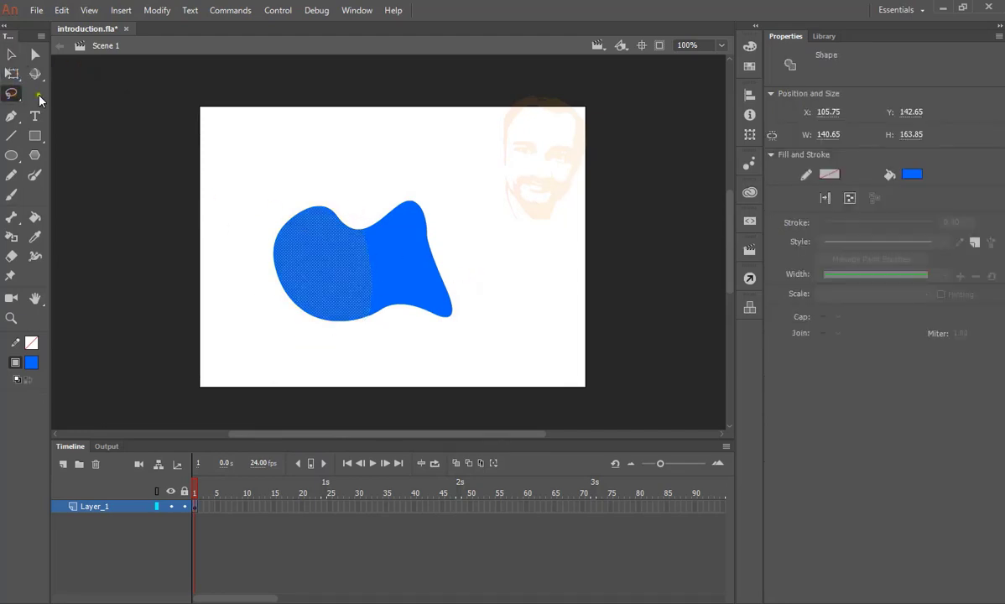
left_click(11, 54)
left_click_drag(325, 282, 247, 240)
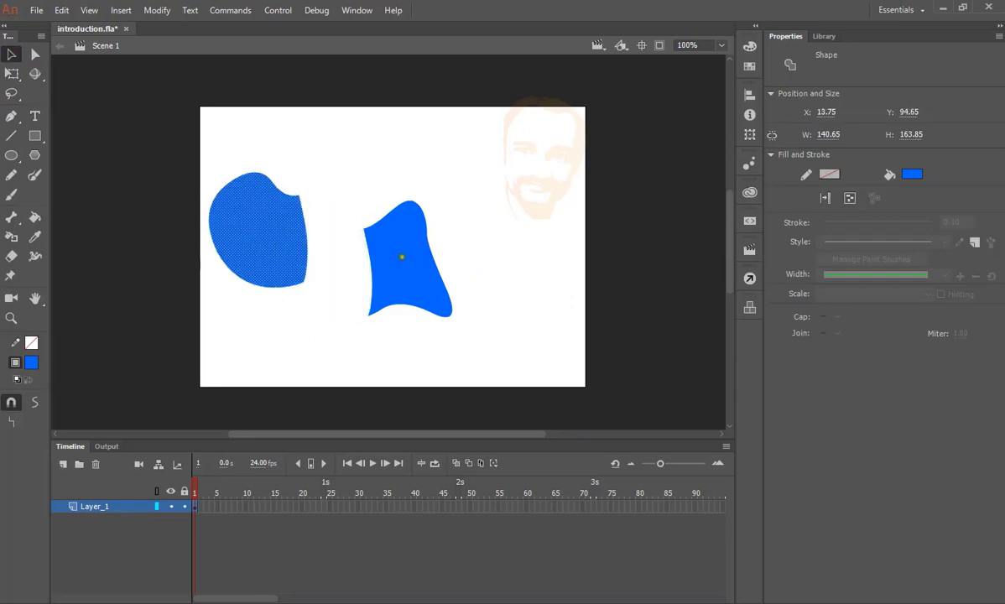
- Move the remaining blue piece up and right, and cut rectangular chunks from both pieces by marquee-selecting and moving them away
left_click_drag(402, 257, 451, 227)
left_click(428, 307)
left_click_drag(519, 302, 491, 321)
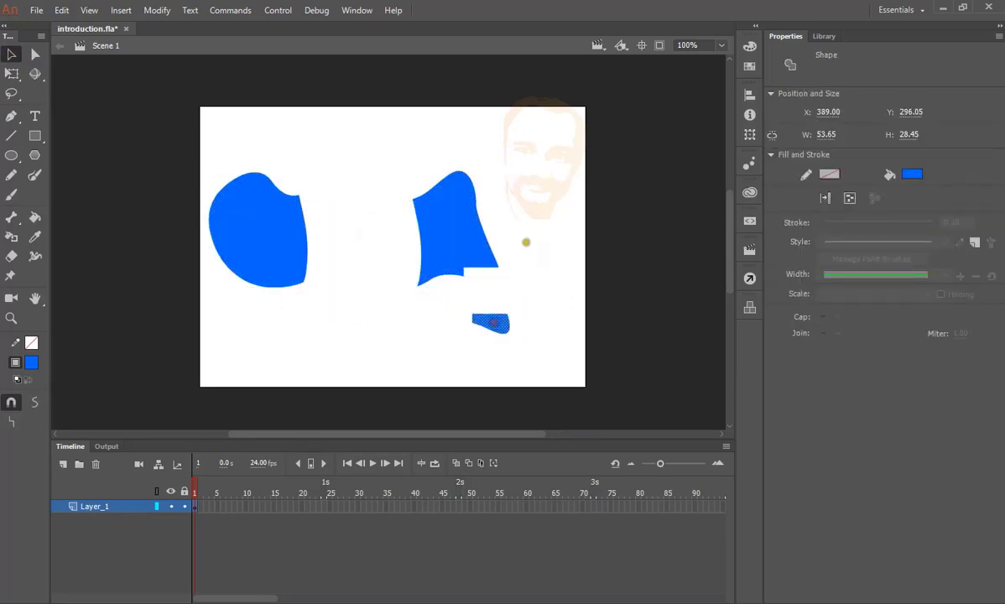
left_click_drag(494, 179, 504, 202)
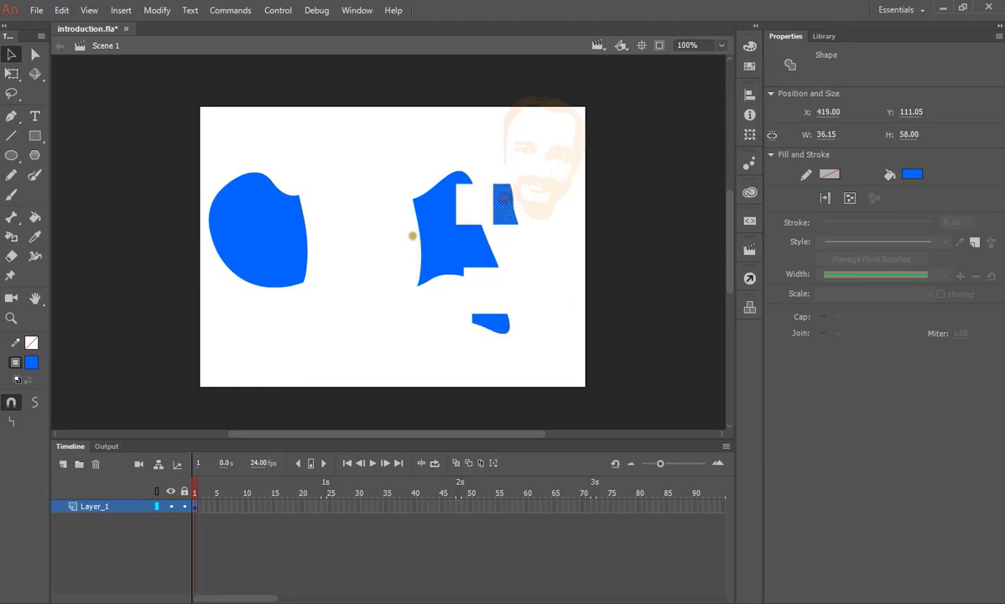
left_click_drag(336, 215, 379, 169)
left_click(362, 289)
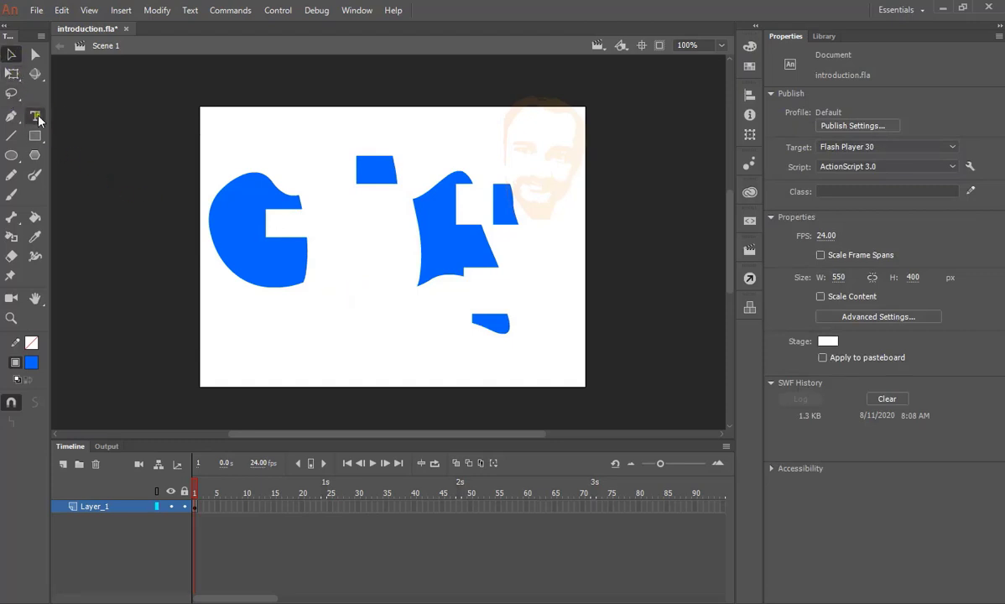
- Add the static text "dsssdsddf" near the top of the stage and move it to about X 37, Y 17
left_click(11, 116)
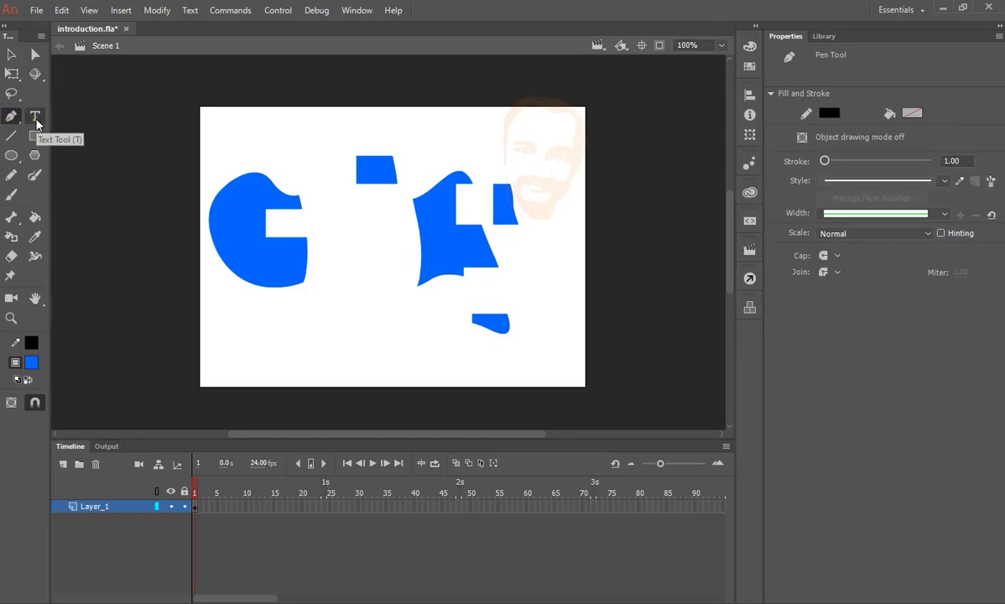
left_click(35, 120)
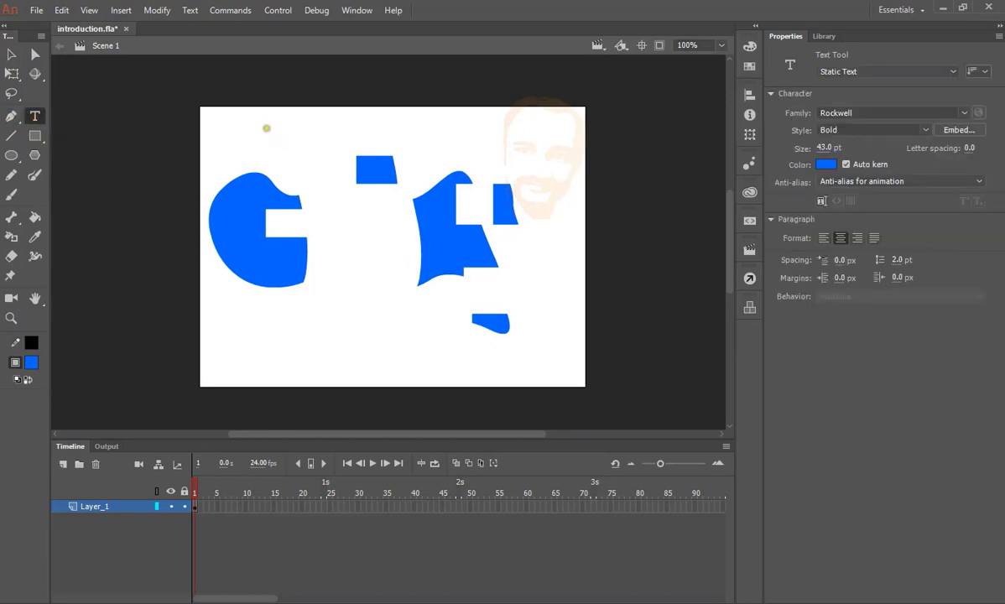
left_click(271, 134)
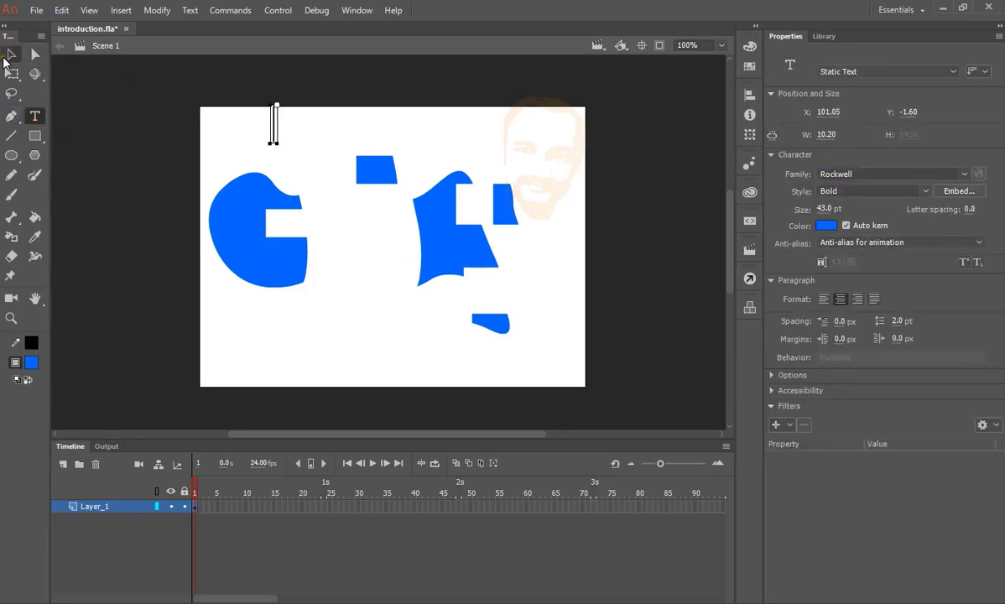
type("dsssdsddf")
left_click(6, 57)
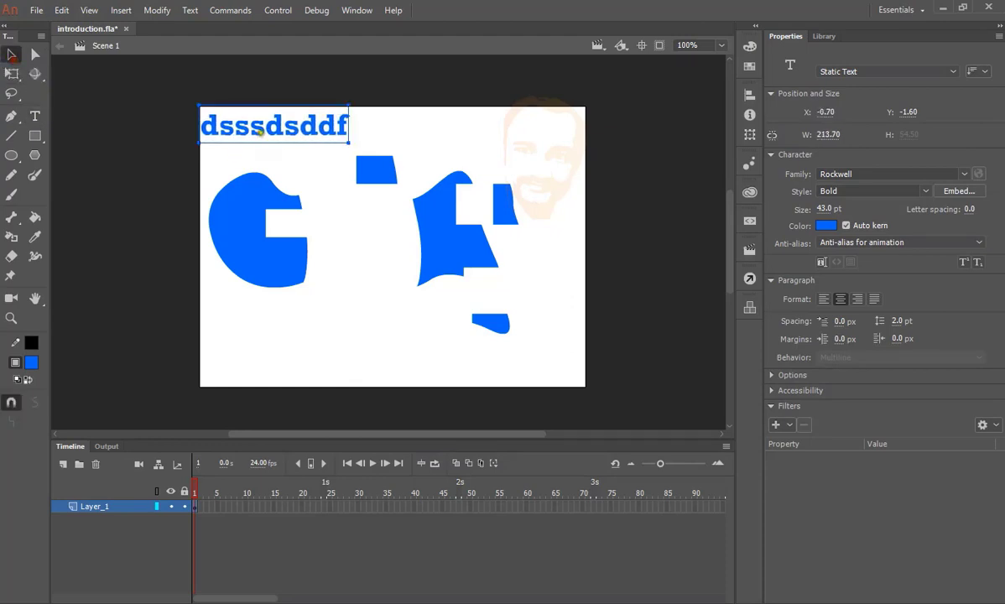
left_click_drag(261, 127, 287, 142)
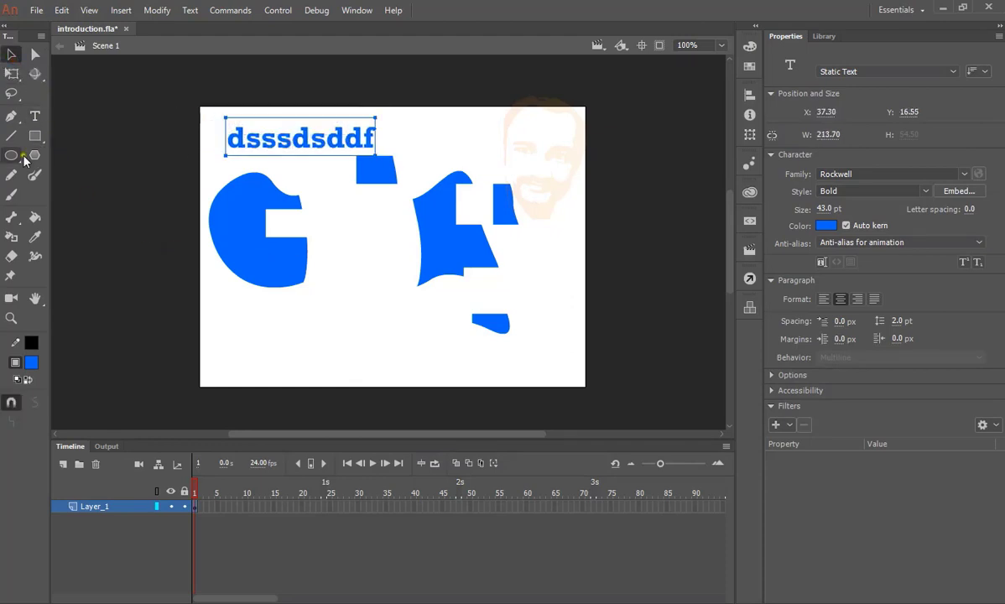
- Draw a closed five-point outline below the blue pieces with the Pen tool
left_click(11, 115)
left_click(294, 330)
left_click(329, 274)
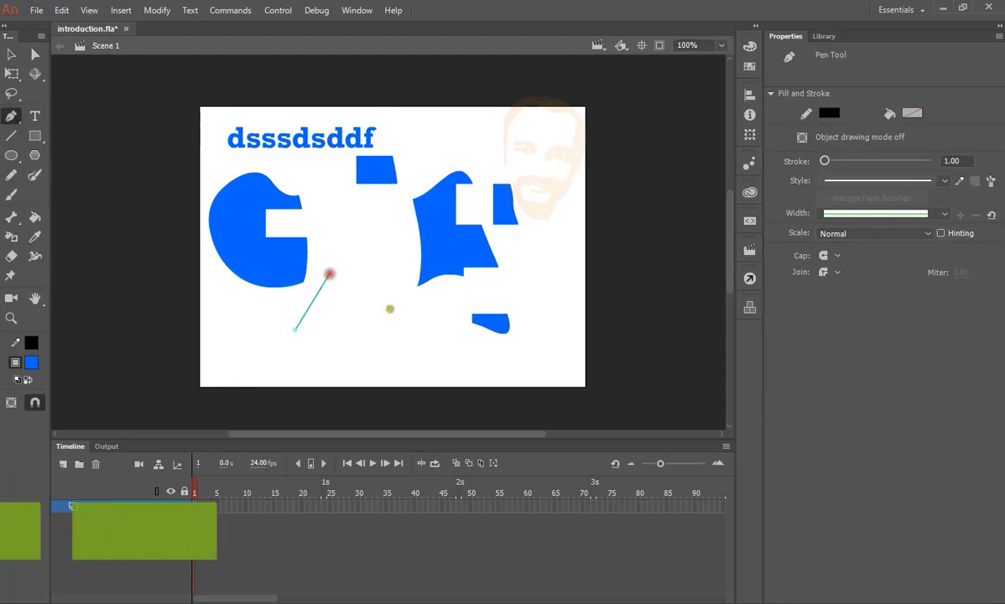
left_click(390, 309)
left_click(392, 356)
left_click(327, 356)
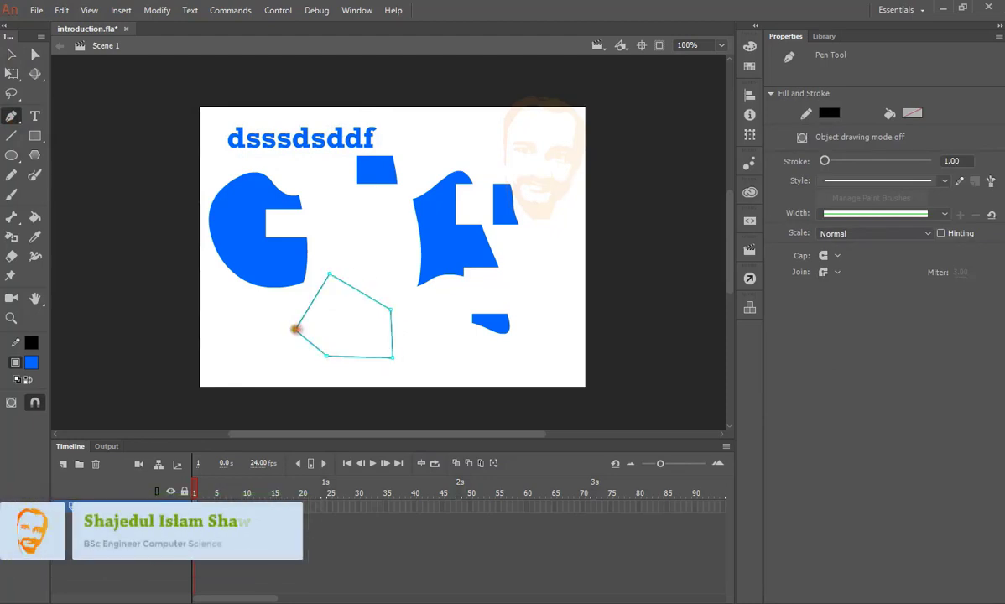
left_click(295, 328)
- Reshape the pen outline by straightening its left side and bending its right and upper edges outward
key("v")
left_click(348, 332)
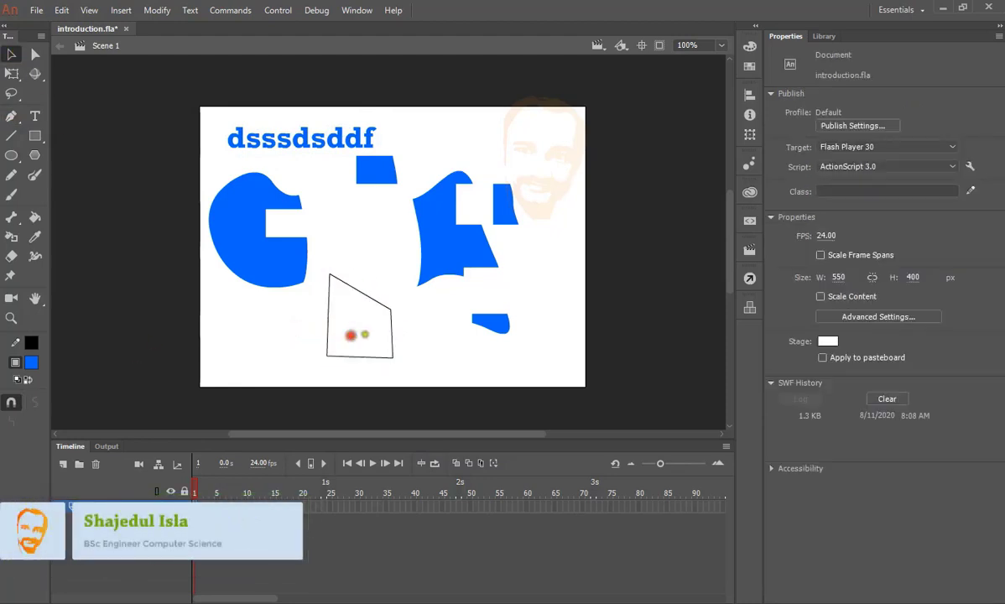
mouse_move(322, 286)
left_mouse_down()
mouse_move(393, 362)
mouse_move(420, 339)
left_mouse_up()
left_click(411, 333)
left_click_drag(382, 304, 382, 265)
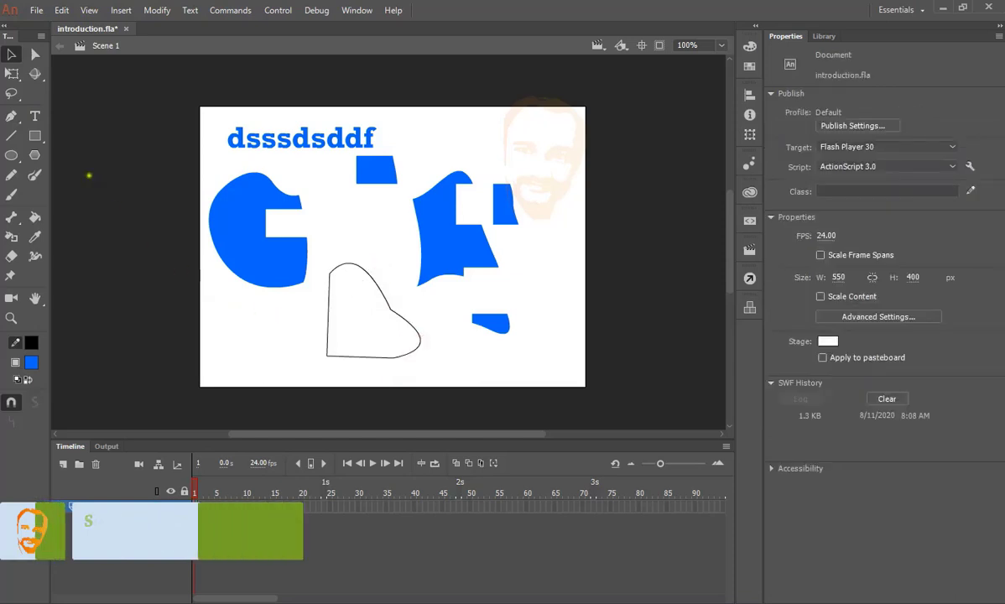
- Draw a long, slightly sloping line across the pen outline, and try a large blue pentagon with the PolyStar tool
left_click(11, 136)
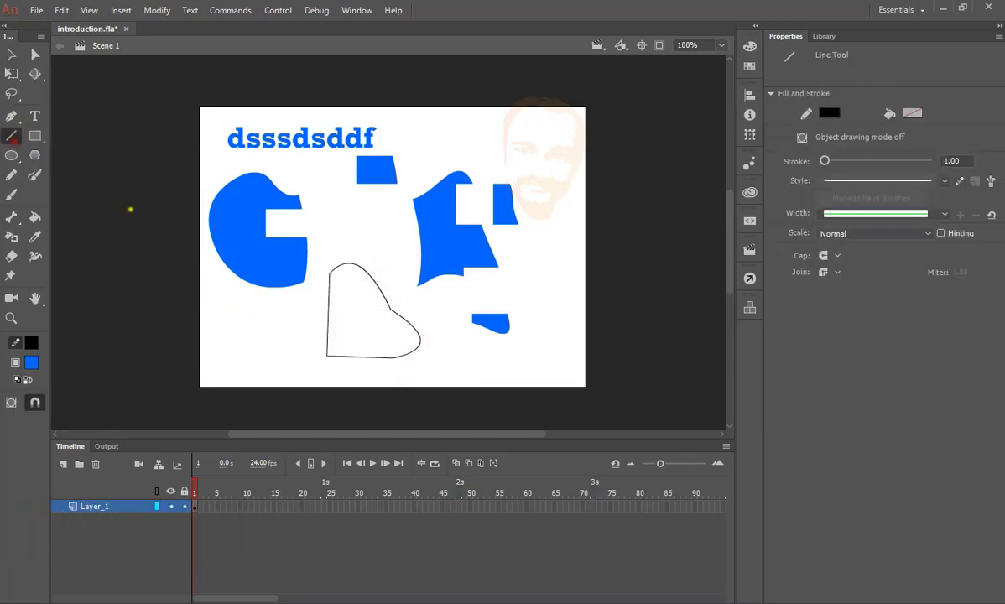
left_click_drag(175, 327, 559, 346)
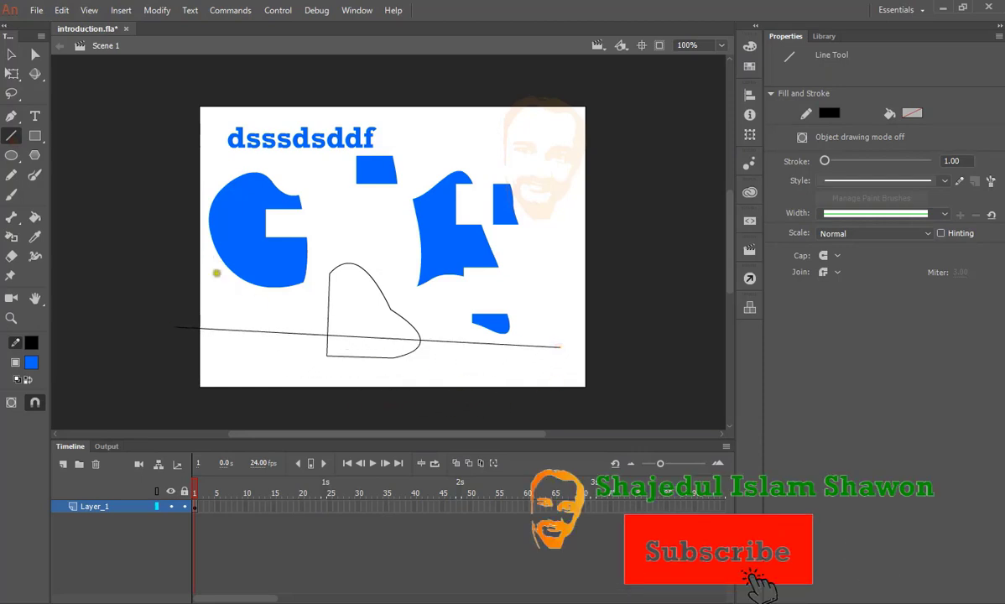
left_click(34, 155)
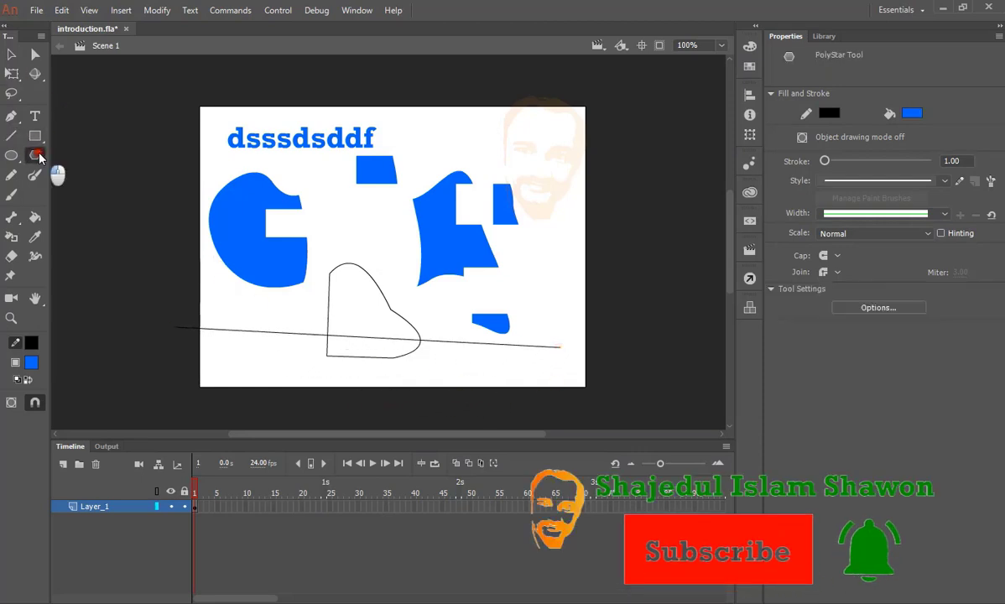
left_click_drag(428, 149, 547, 204)
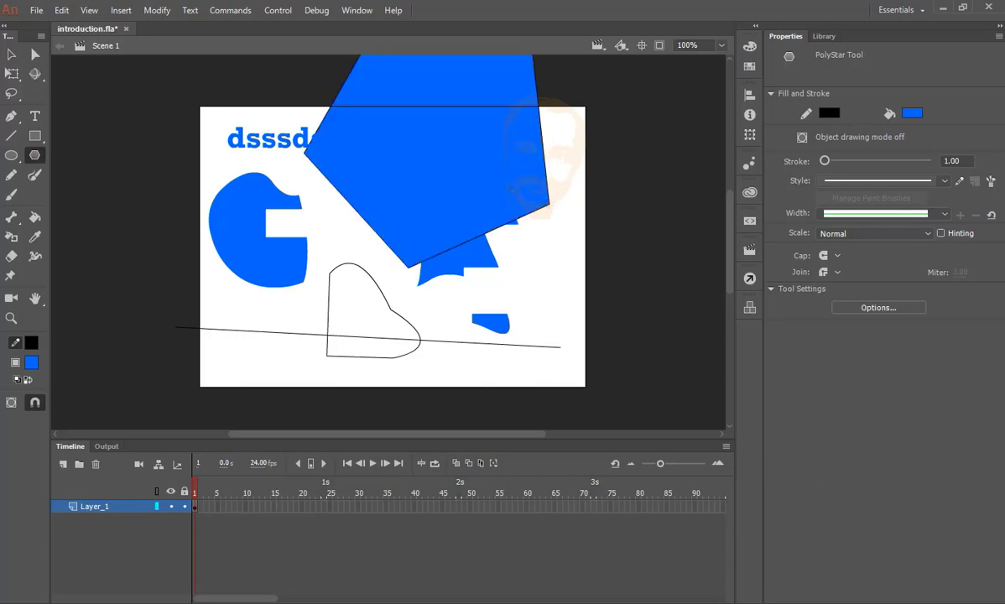
key("ctrl+z")
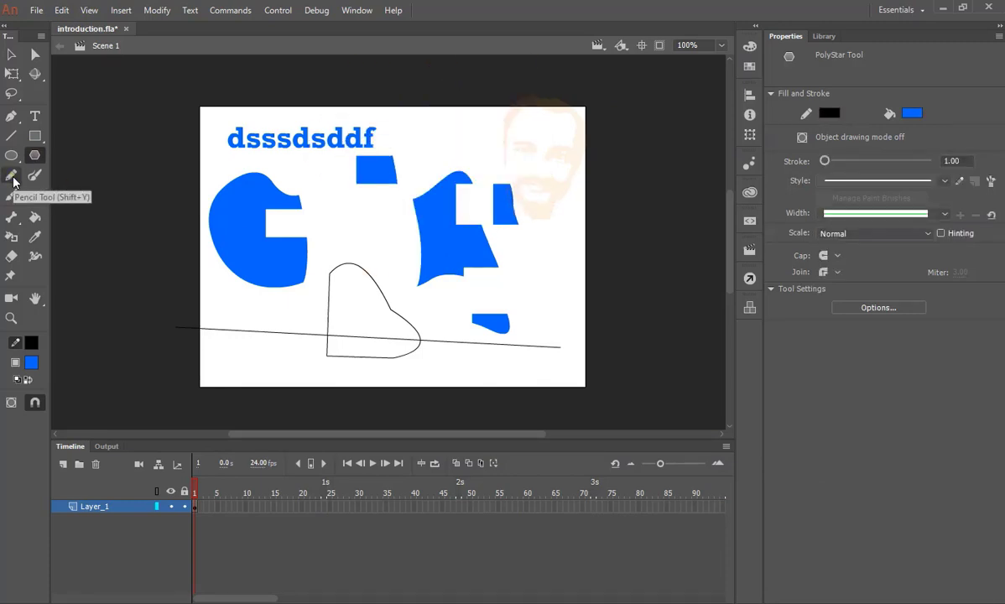
- Sketch a circle, a narrow handle-like shape below it and a closed curved outline near the stage's upper-right corner with the Pencil tool
left_click(13, 177)
mouse_move(350, 226)
left_mouse_down()
mouse_move(391, 229)
mouse_move(357, 196)
left_mouse_up()
left_click_drag(389, 269, 387, 238)
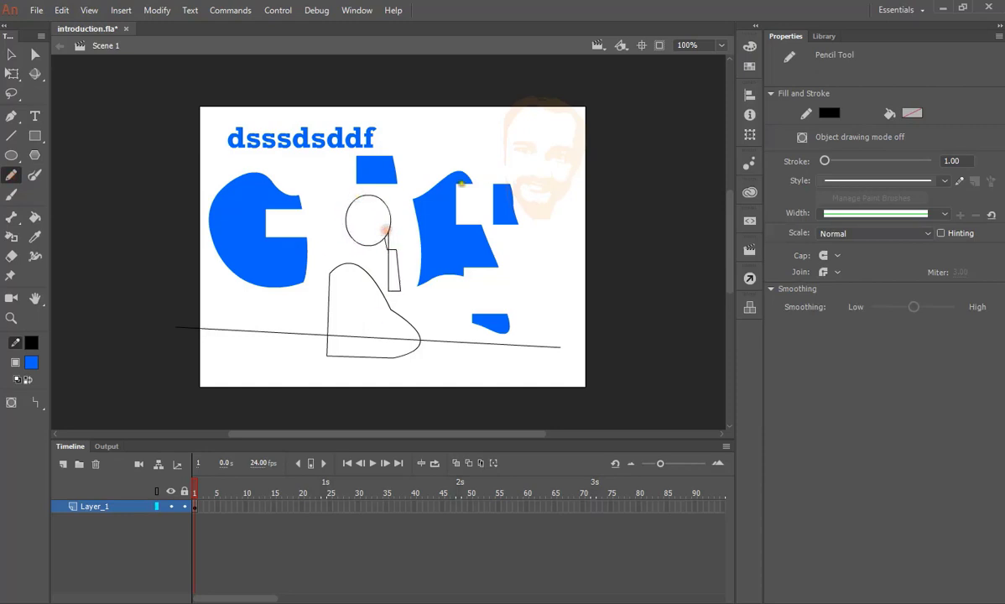
mouse_move(525, 126)
left_mouse_down()
mouse_move(561, 134)
mouse_move(515, 119)
left_mouse_up()
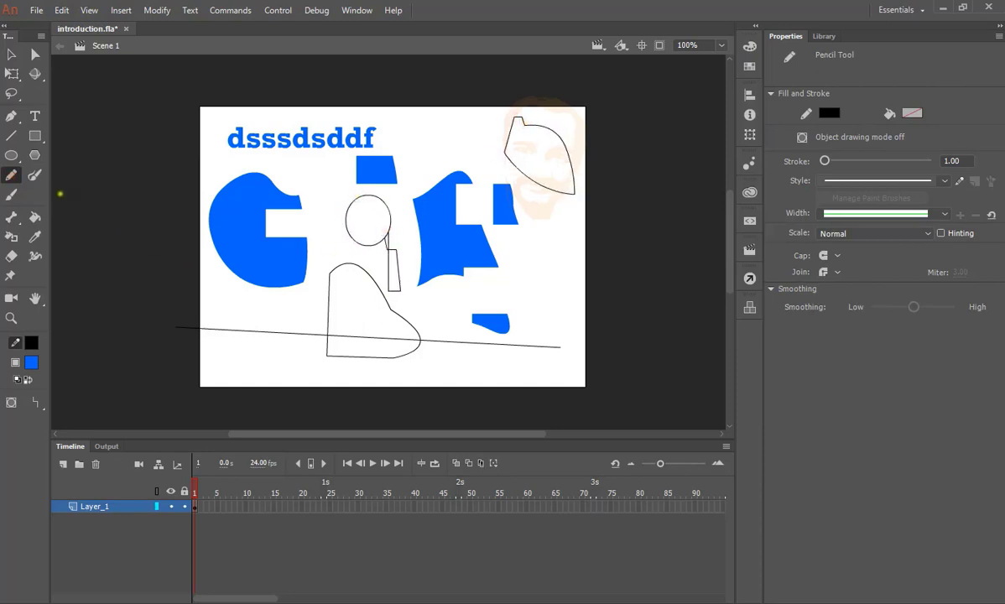
- Paint two thin freehand curves across the shapes on the upper half of the stage with the Paint Brush tool
left_click(34, 175)
mouse_move(445, 157)
left_mouse_down()
mouse_move(550, 266)
mouse_move(557, 296)
left_mouse_up()
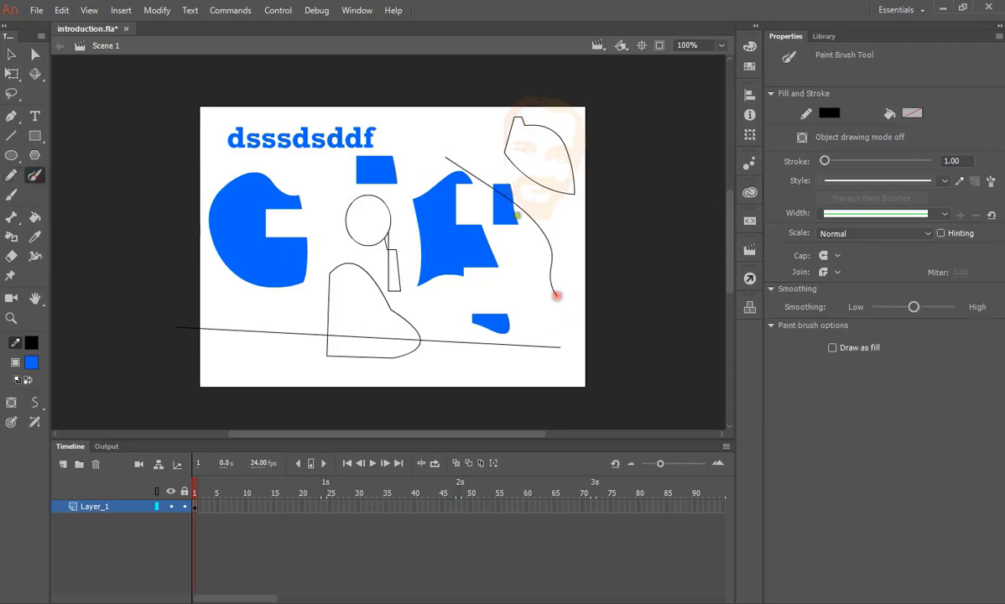
left_click_drag(313, 173, 310, 219)
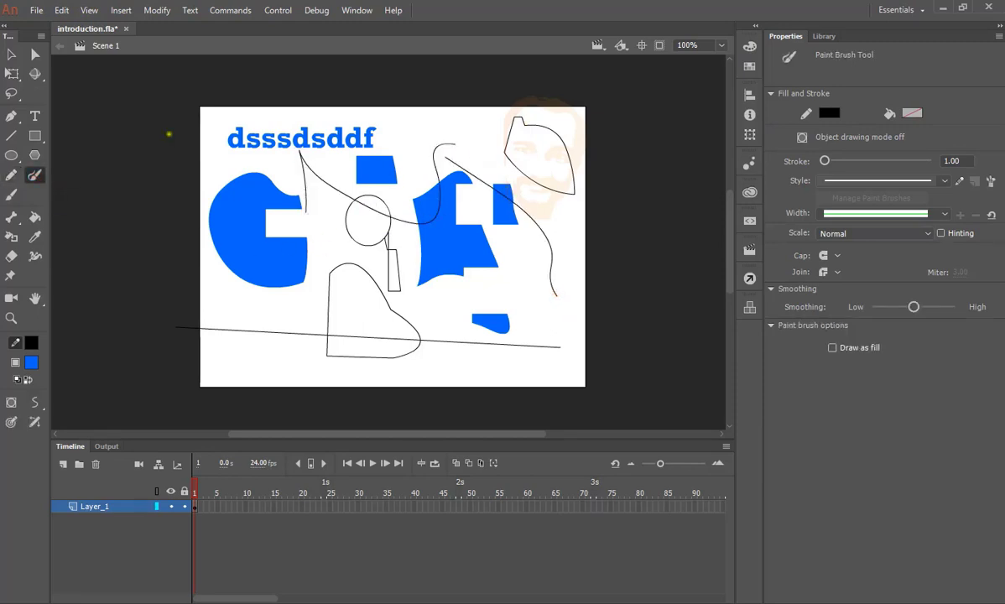
- Select all the text, lines and shapes on the stage and delete them
left_click(10, 54)
left_click_drag(107, 90, 651, 391)
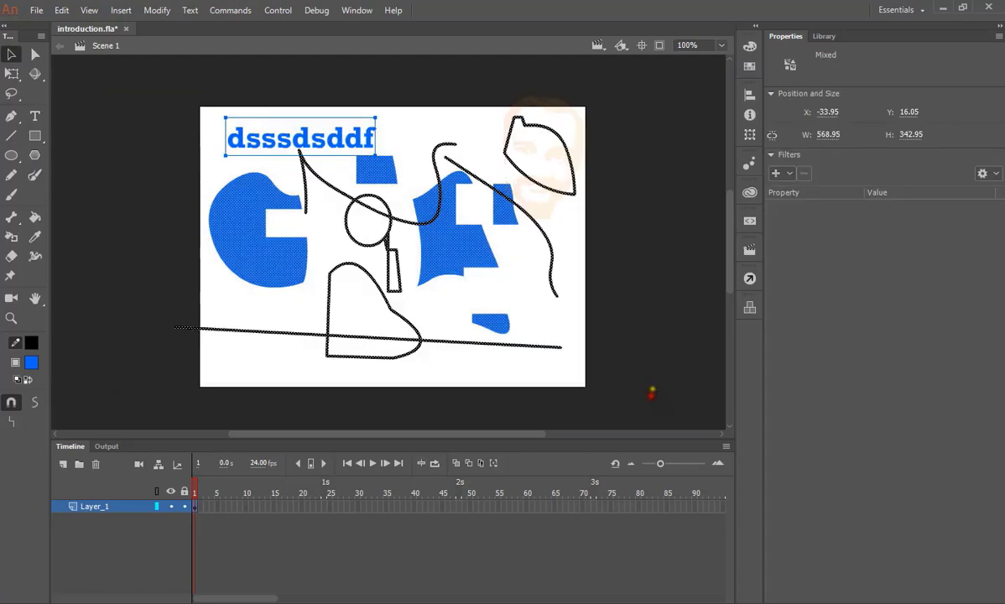
key("Delete")
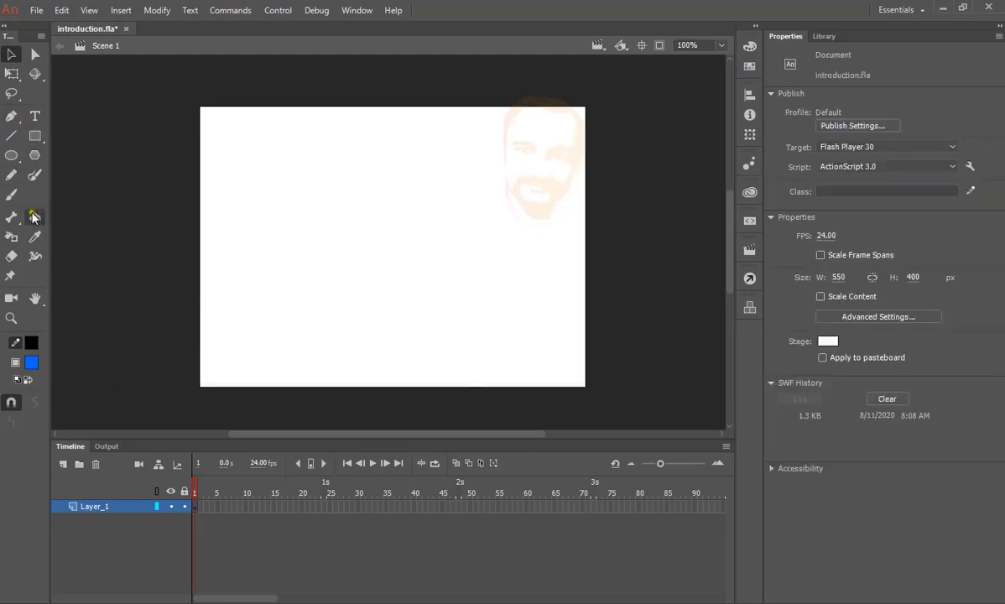
- Paint a thick C-shaped stroke at stroke size 78.05 and two thinner strokes at 17.90 with the Paint Brush tool
left_click(35, 175)
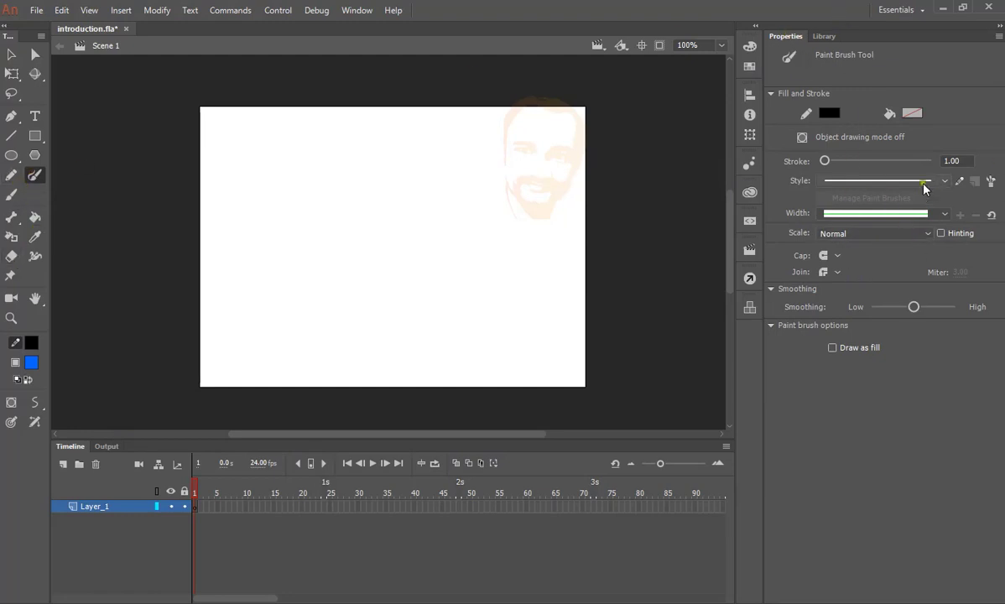
left_click_drag(825, 161, 866, 161)
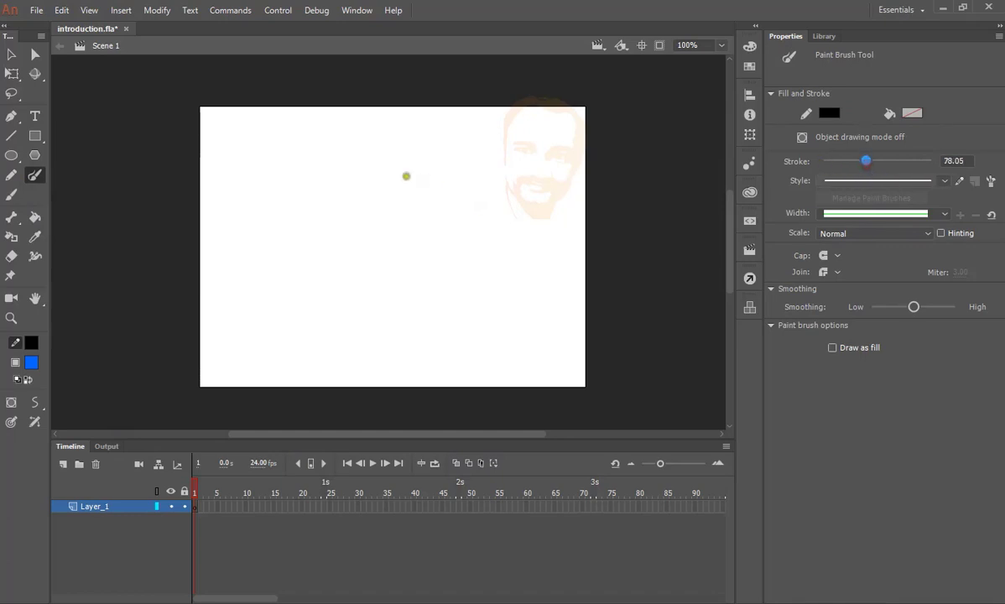
left_click_drag(406, 175, 482, 241)
left_click_drag(866, 160, 833, 161)
left_click_drag(572, 181, 585, 216)
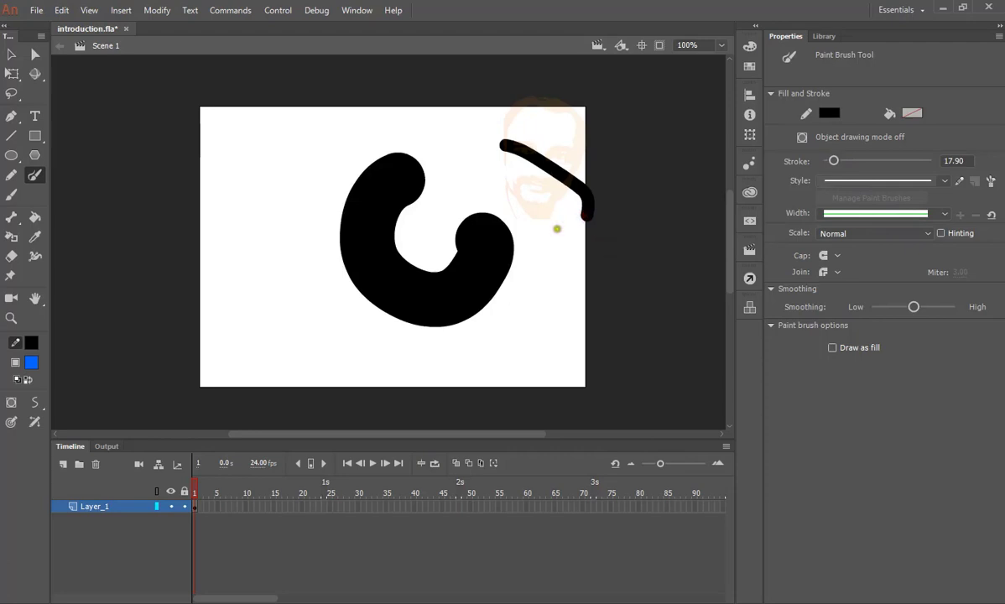
mouse_move(309, 137)
left_mouse_down()
mouse_move(298, 244)
mouse_move(284, 243)
left_mouse_up()
- Paint two strokes with the symmetrical lens-shaped width profile and one with the uneven tapered profile near the bottom of the stage
left_click(872, 213)
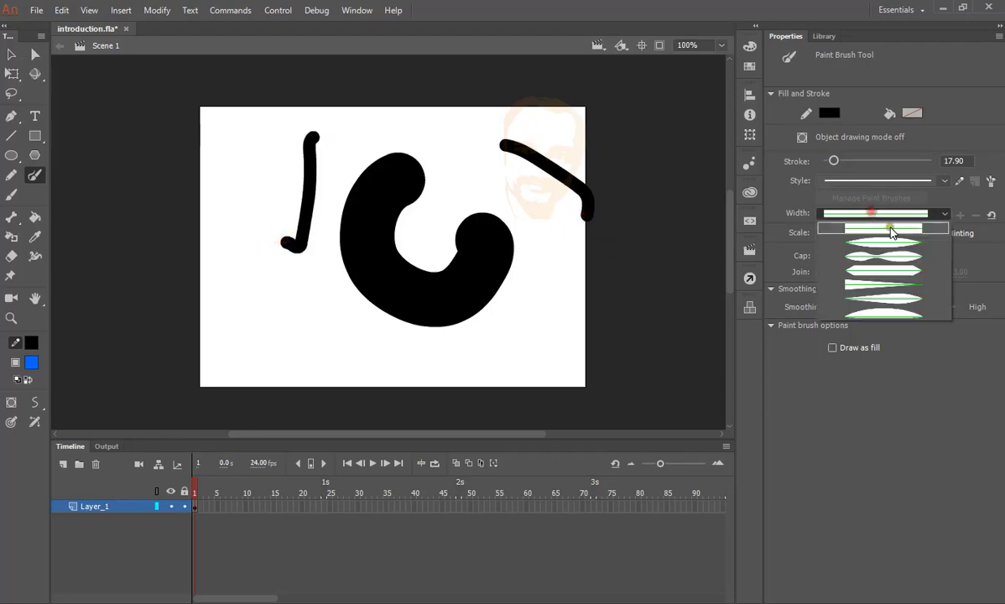
left_click(890, 229)
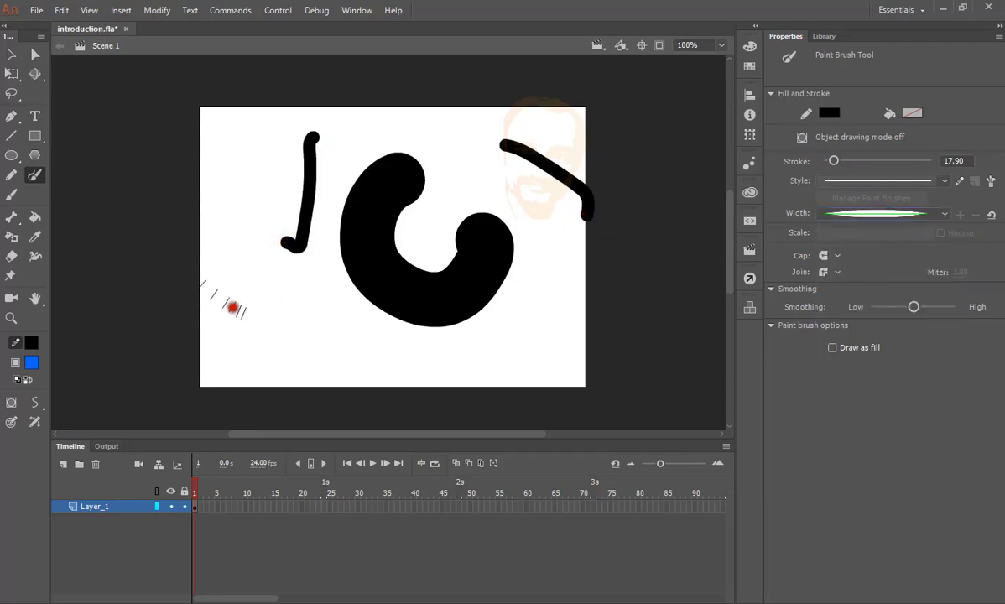
left_click_drag(232, 308, 300, 365)
mouse_move(327, 319)
left_mouse_down()
mouse_move(388, 365)
mouse_move(403, 398)
left_mouse_up()
left_click(887, 214)
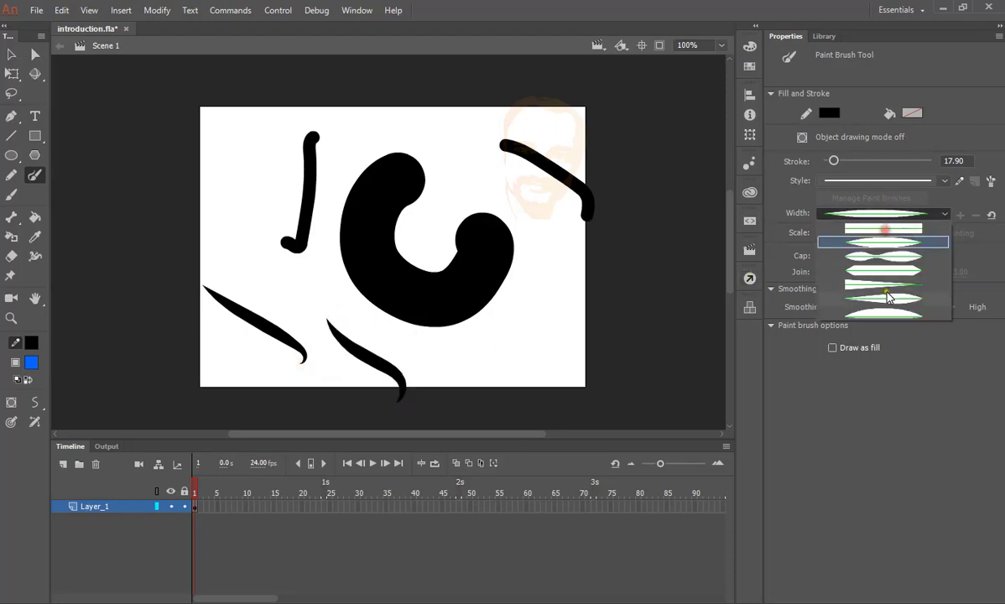
left_click(833, 276)
mouse_move(569, 259)
left_mouse_down()
mouse_move(533, 320)
mouse_move(496, 345)
left_mouse_up()
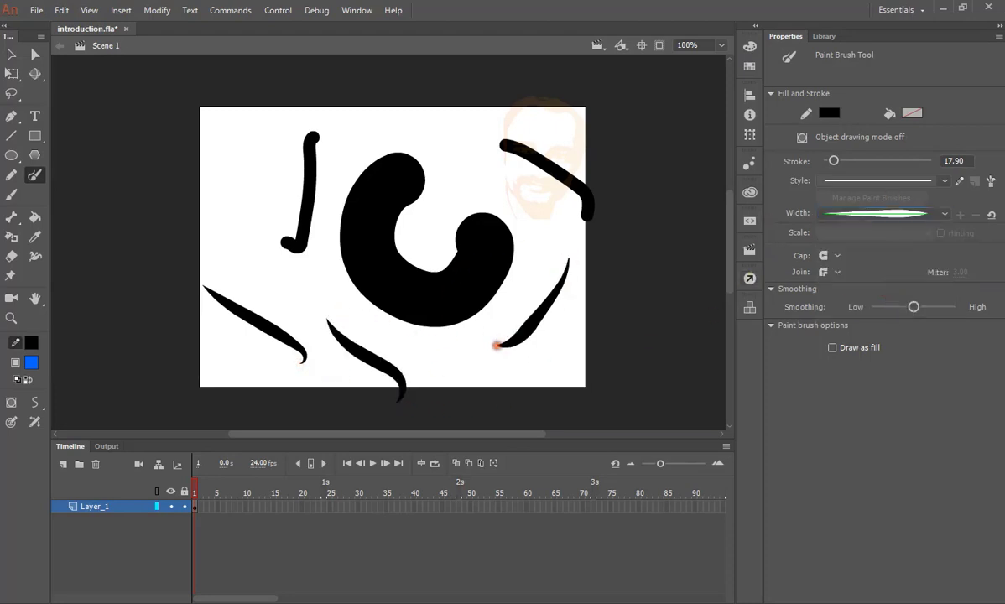
- Set the stroke size to 0.10 and paint a hairline curve near the top of the stage
left_click(836, 185)
left_click(855, 200)
left_click_drag(457, 105, 501, 191)
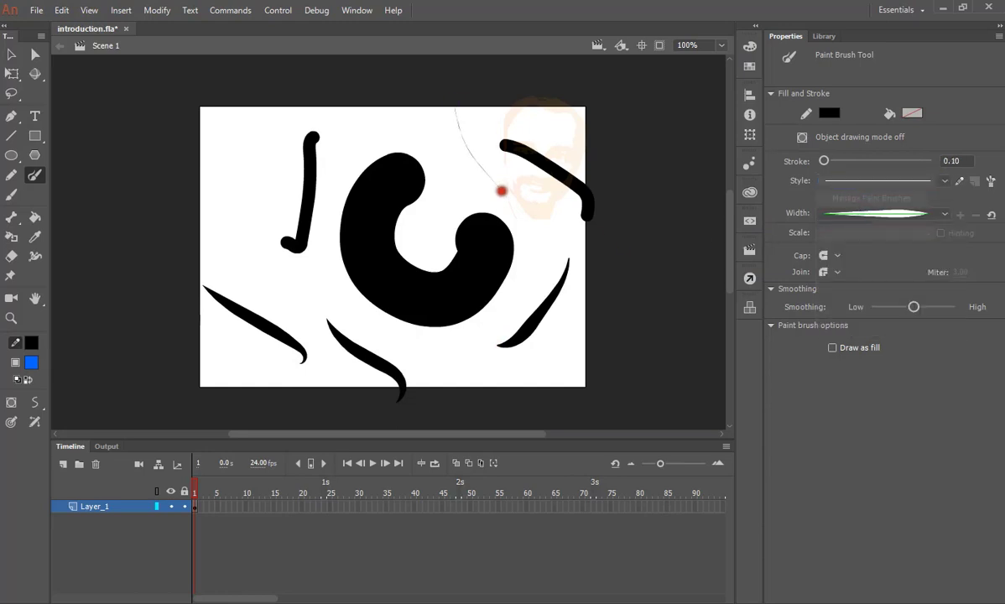
- Paint several freehand blue strokes around the black ones with the Brush tool at size 15
left_click(11, 194)
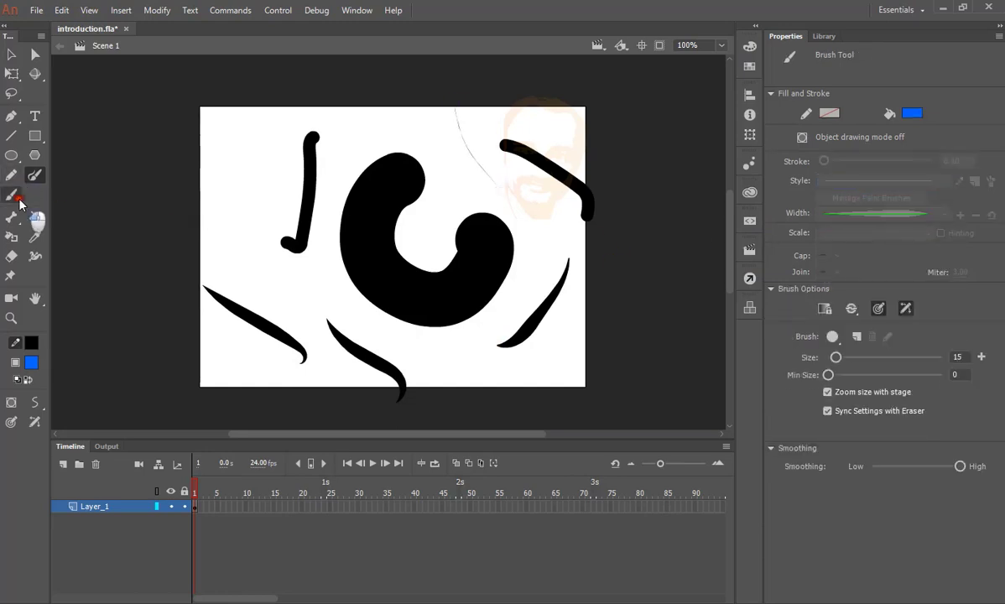
mouse_move(235, 160)
left_mouse_down()
mouse_move(225, 245)
mouse_move(184, 241)
left_mouse_up()
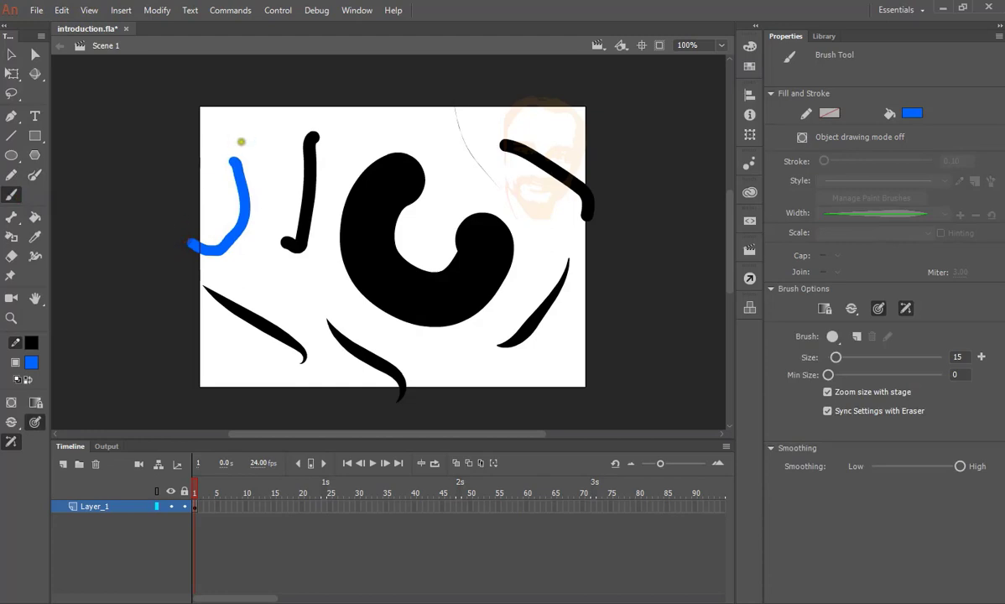
mouse_move(241, 134)
left_mouse_down()
mouse_move(417, 131)
mouse_move(478, 190)
mouse_move(436, 176)
left_mouse_up()
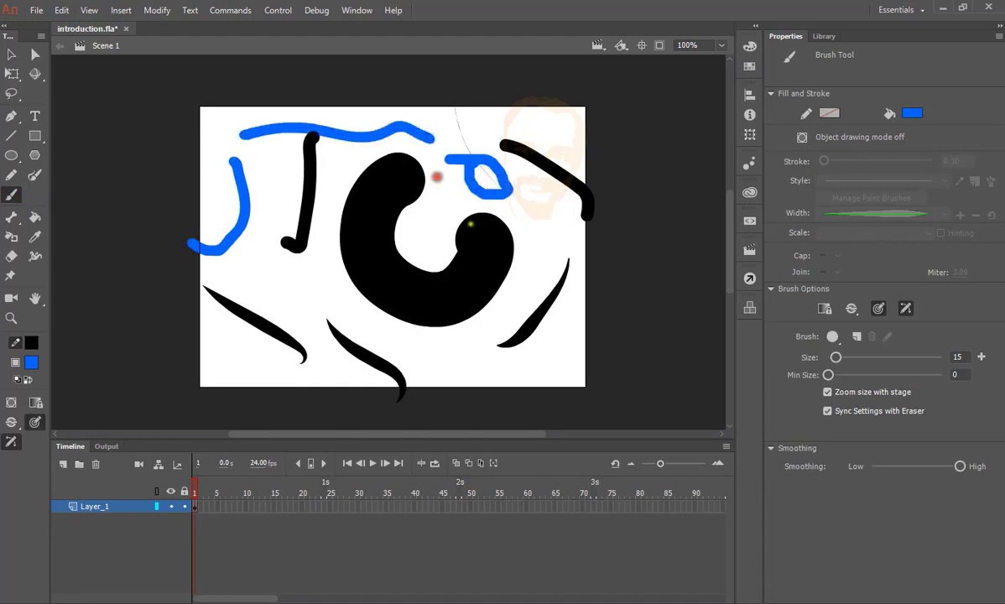
- Marquee-select the black and blue brush strokes on the stage and delete them
key("v")
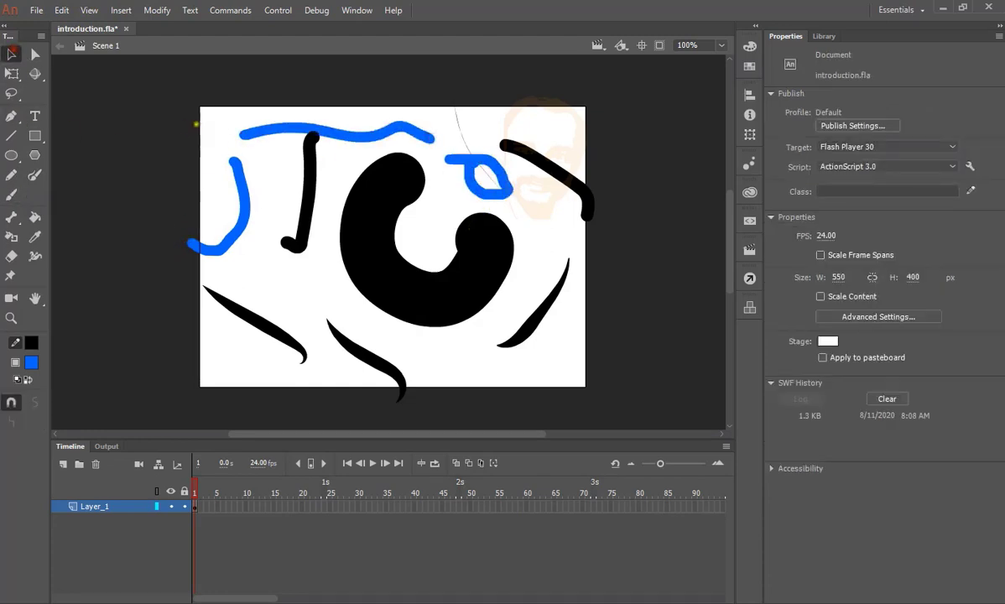
left_click_drag(150, 81, 702, 403)
key("Delete")
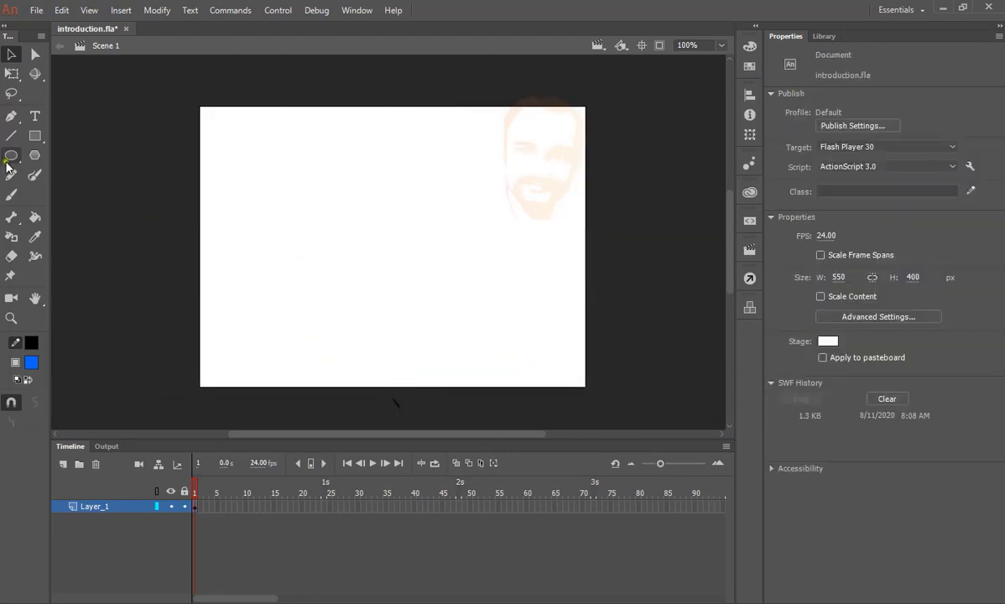
- Set the brush size to 6 and draw a blue stick figure with head, body, arms and legs near the stage's centre
left_click(11, 194)
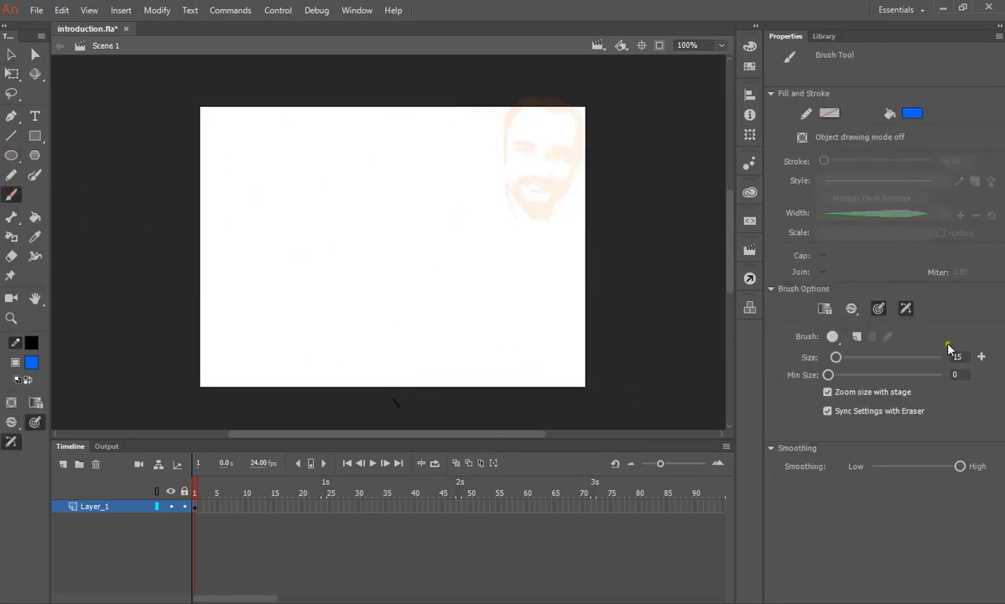
left_click_drag(835, 357, 830, 358)
mouse_move(383, 180)
left_mouse_down()
mouse_move(386, 205)
mouse_move(401, 176)
mouse_move(387, 174)
mouse_move(432, 167)
mouse_move(399, 158)
mouse_move(391, 196)
mouse_move(416, 205)
mouse_move(437, 194)
mouse_move(430, 166)
left_mouse_up()
key("ctrl+z")
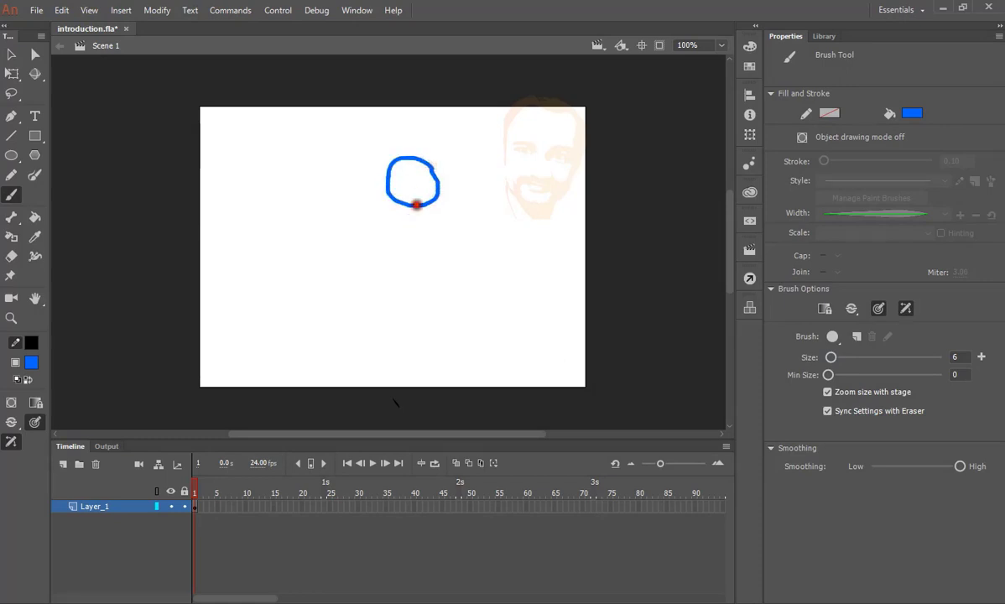
left_click_drag(415, 205, 416, 278)
mouse_move(416, 220)
left_mouse_down()
mouse_move(461, 249)
mouse_move(357, 262)
mouse_move(388, 300)
mouse_move(442, 309)
left_mouse_up()
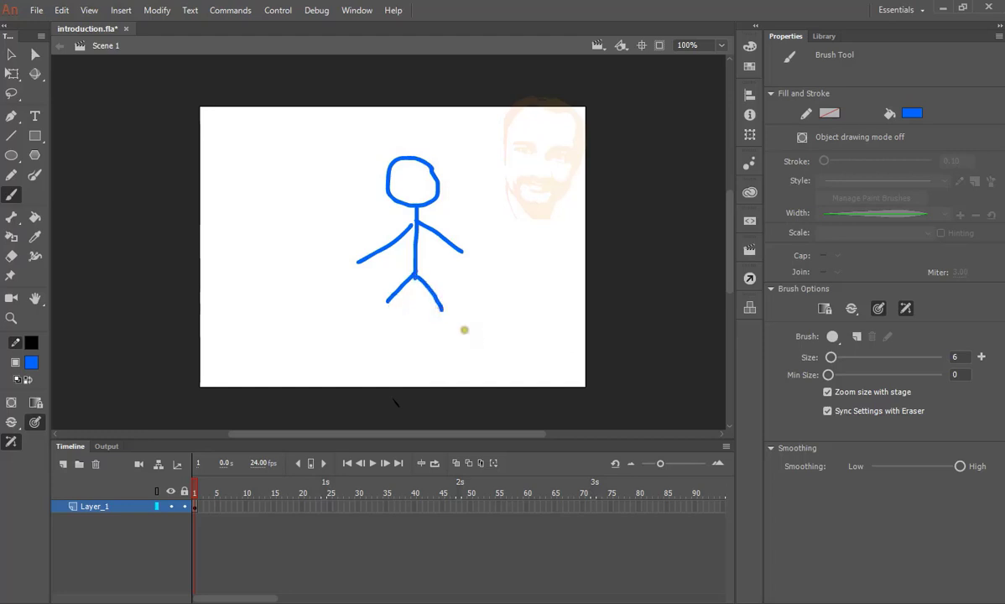
- Fill the stick figure's head with blue using the Paint Bucket, and sample the head's color with the Eyedropper
left_click(34, 217)
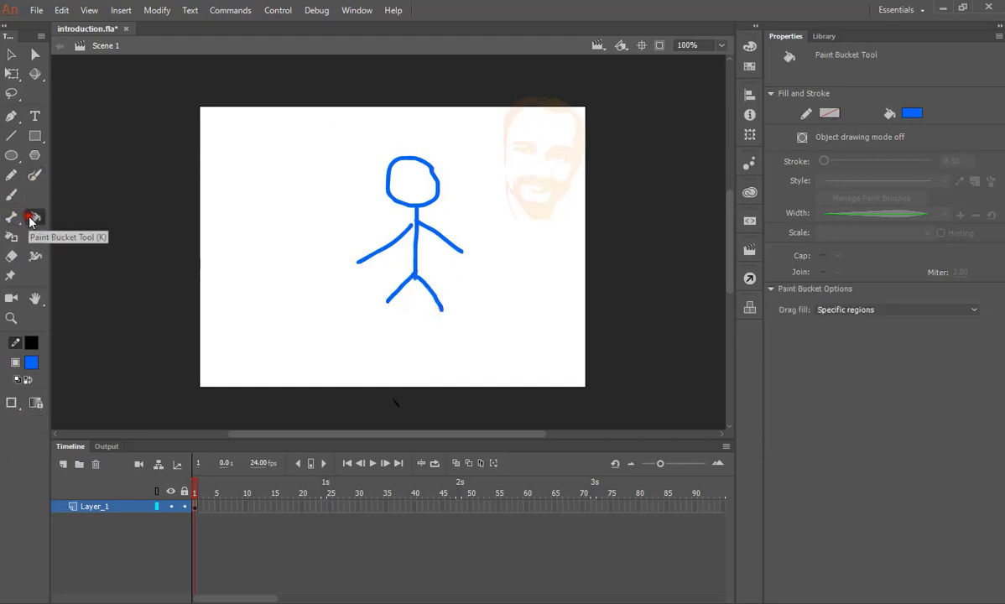
left_click(400, 180)
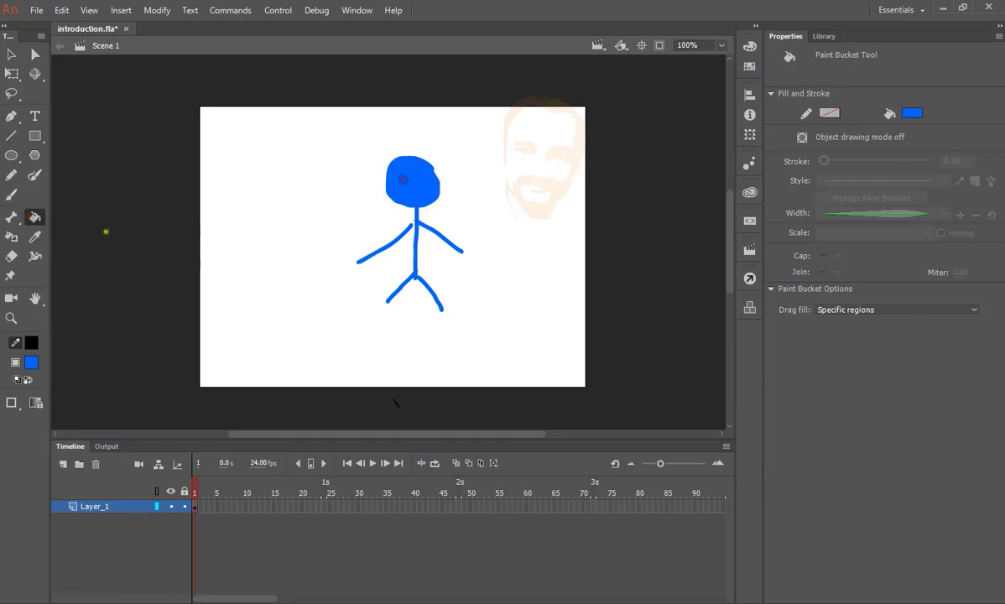
left_click(12, 238)
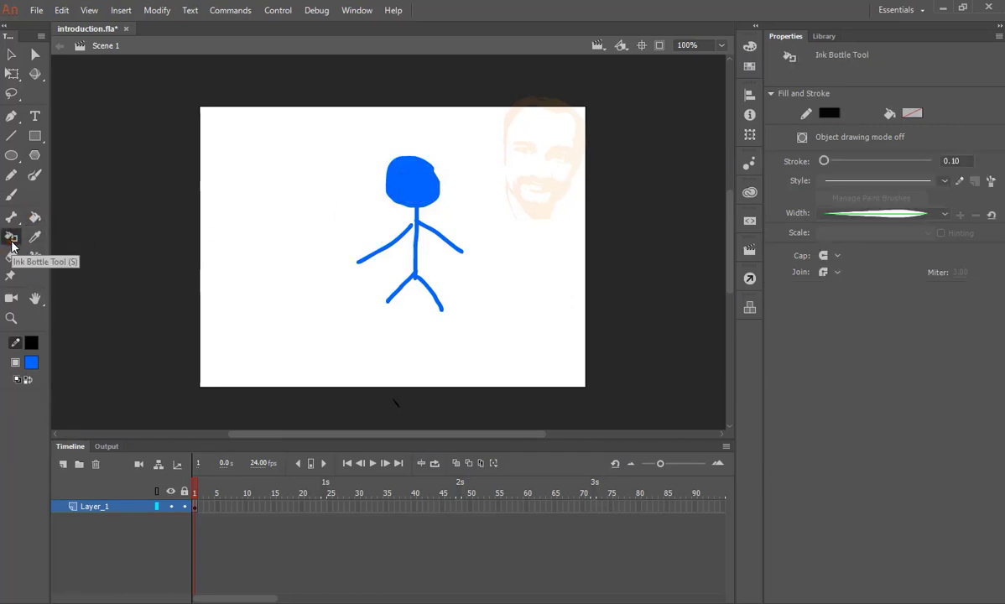
left_click(35, 236)
left_click(428, 184)
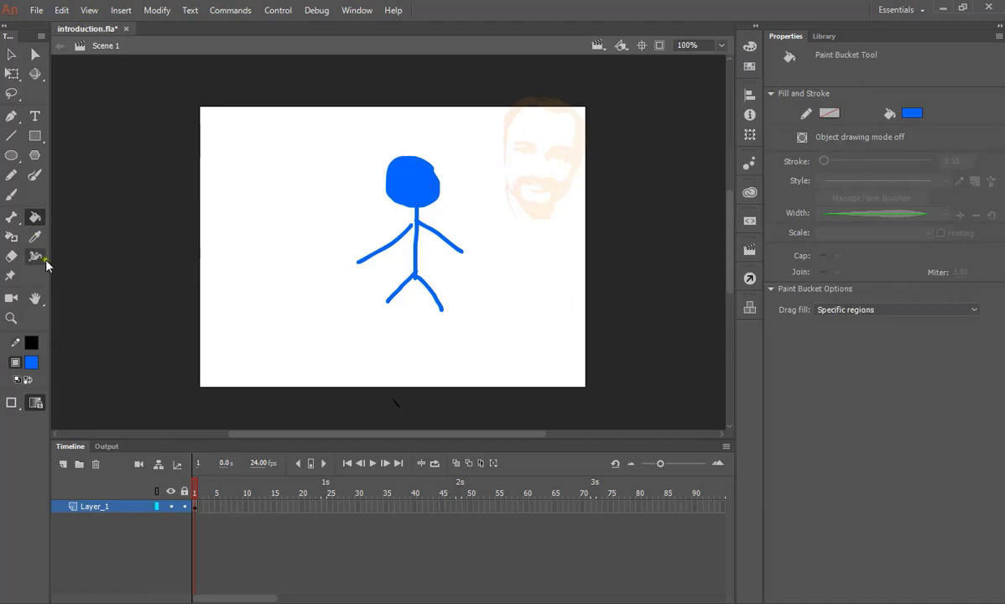
left_click(11, 256)
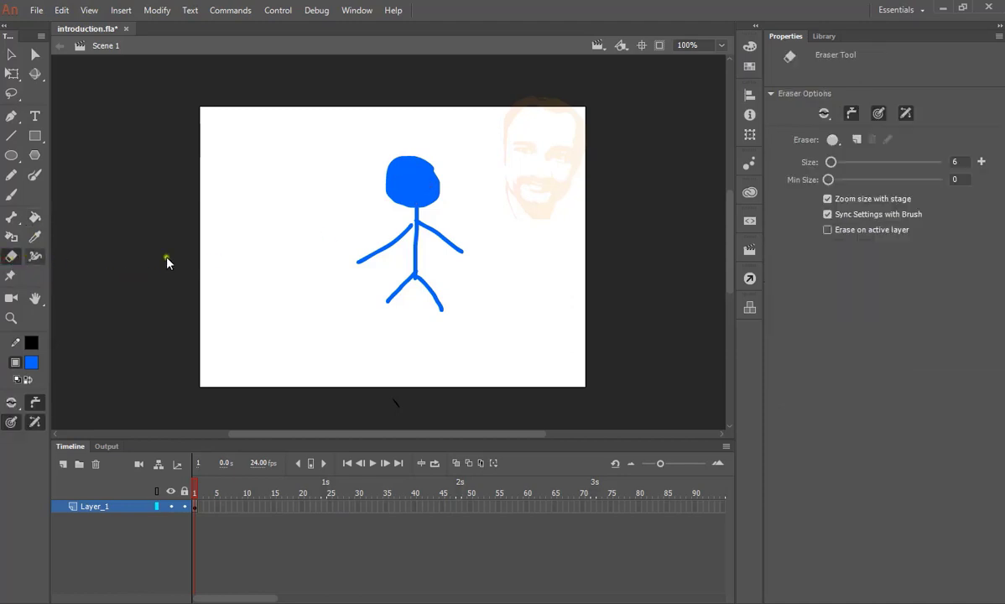
left_click(27, 260)
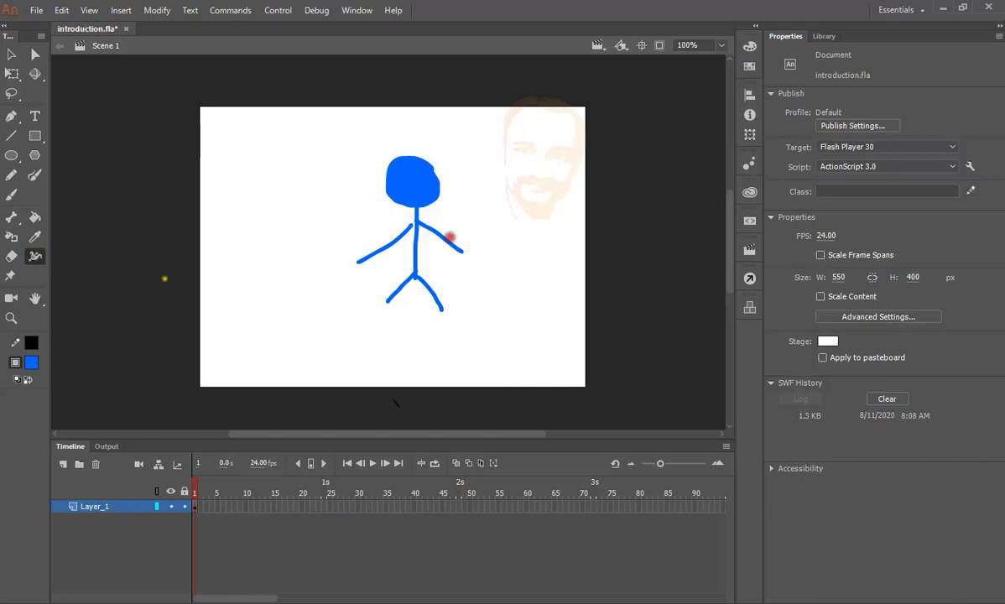
left_click(11, 276)
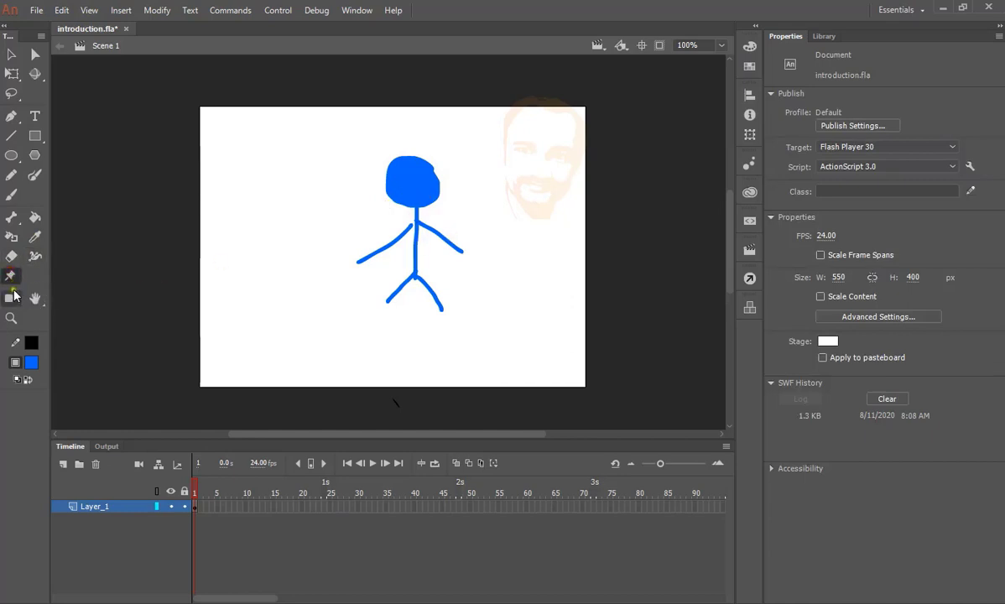
- Turn on the scene camera to add a Camera layer above Layer_1
left_click(11, 298)
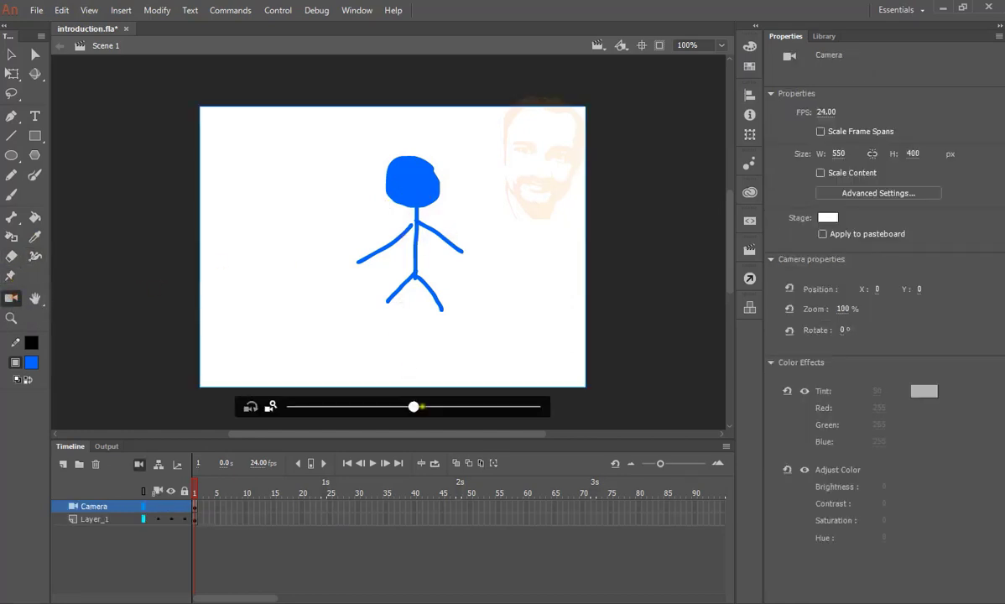
- Set the camera zoom to 101% and reposition the stage view with the Hand tool
mouse_move(414, 407)
left_mouse_down()
mouse_move(471, 407)
mouse_move(354, 407)
mouse_move(460, 407)
mouse_move(420, 407)
mouse_move(428, 353)
mouse_move(416, 394)
left_mouse_up()
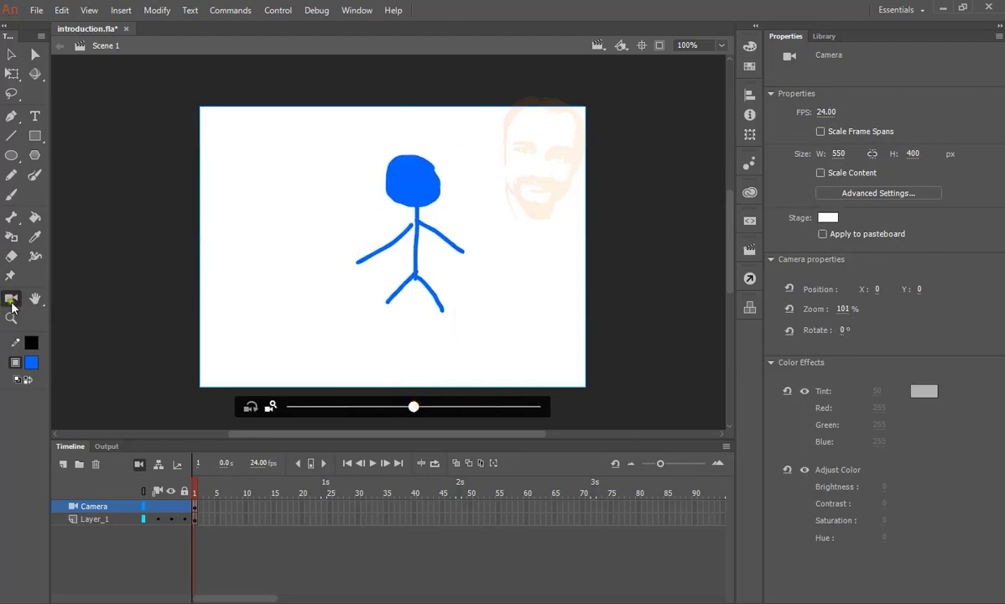
left_click(34, 299)
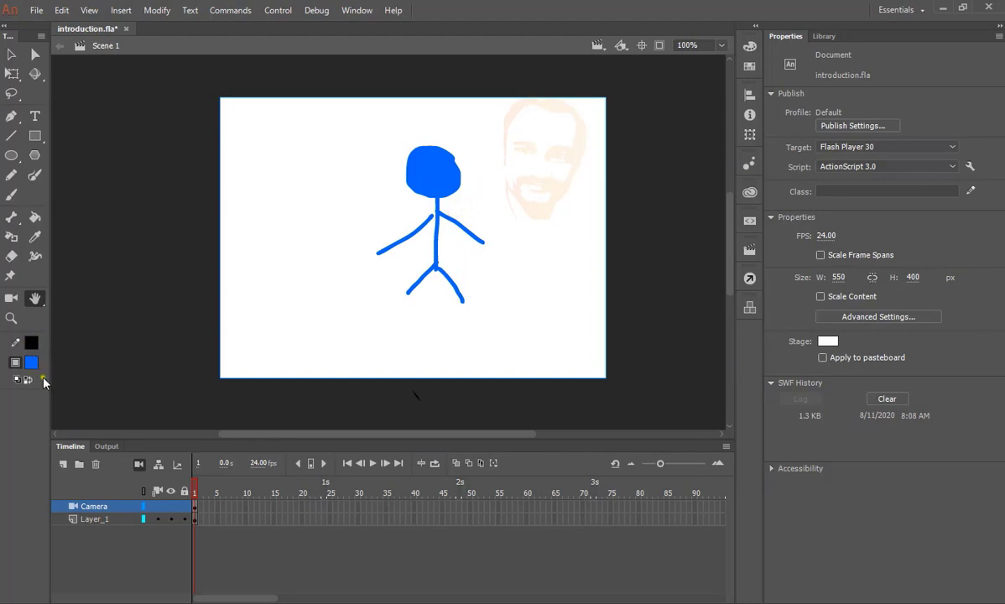
left_click(11, 54)
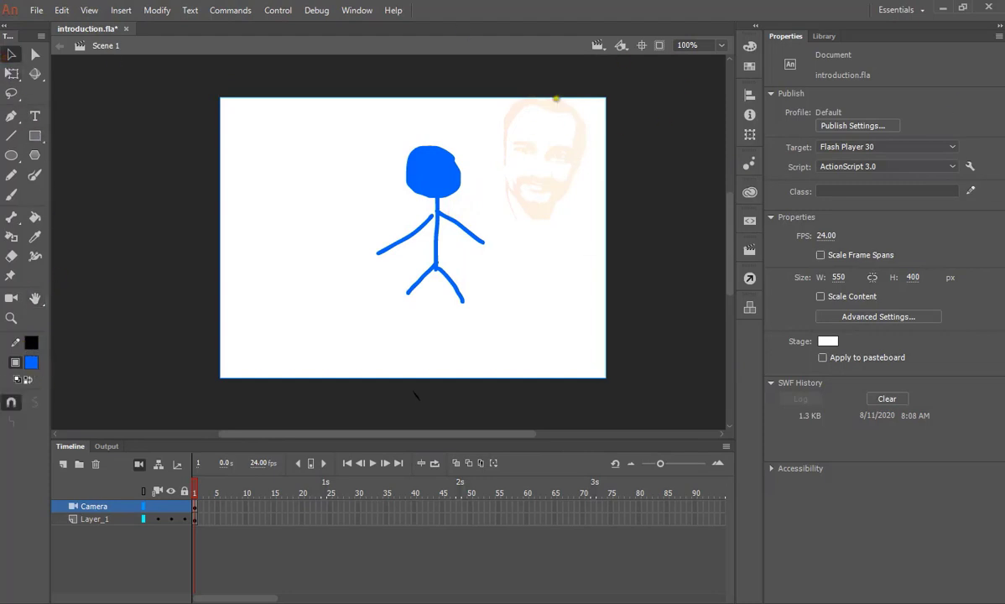
- Try the stage magnification presets, including Fit in Window and 25%, and finish on Show Frame
left_click(729, 47)
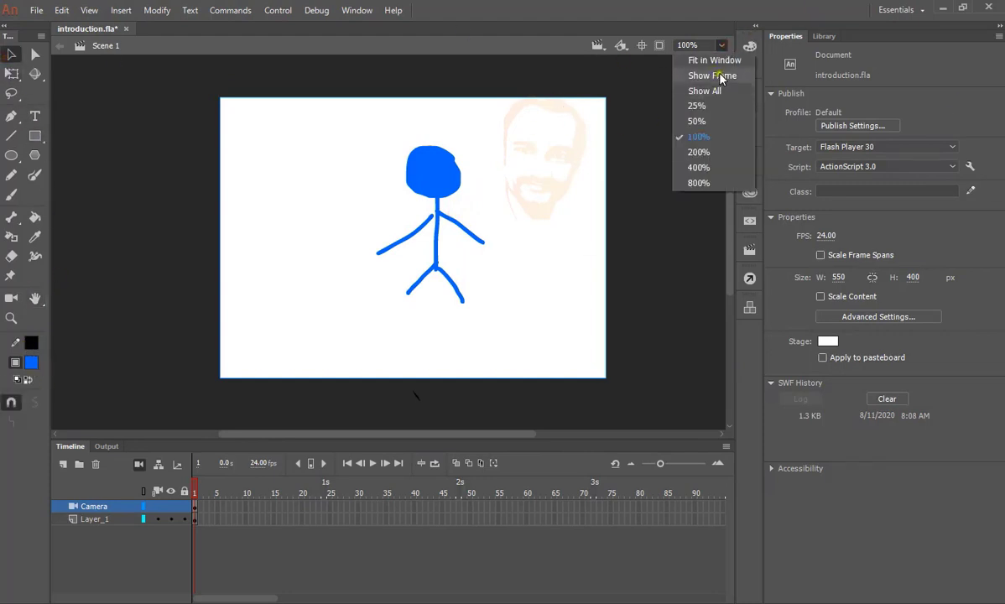
left_click(734, 75)
left_click(721, 45)
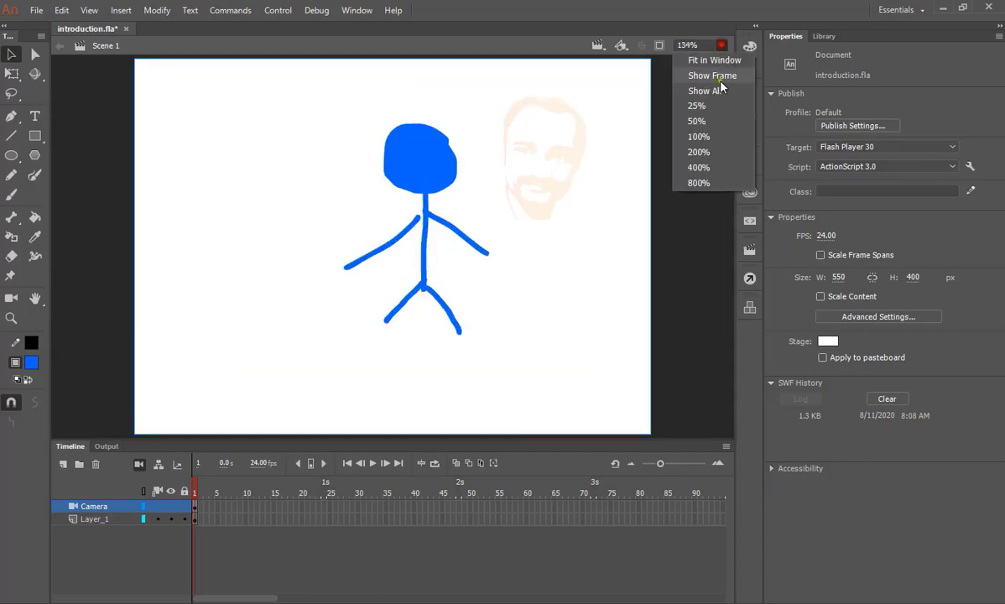
left_click(714, 60)
left_click(721, 45)
left_click(714, 92)
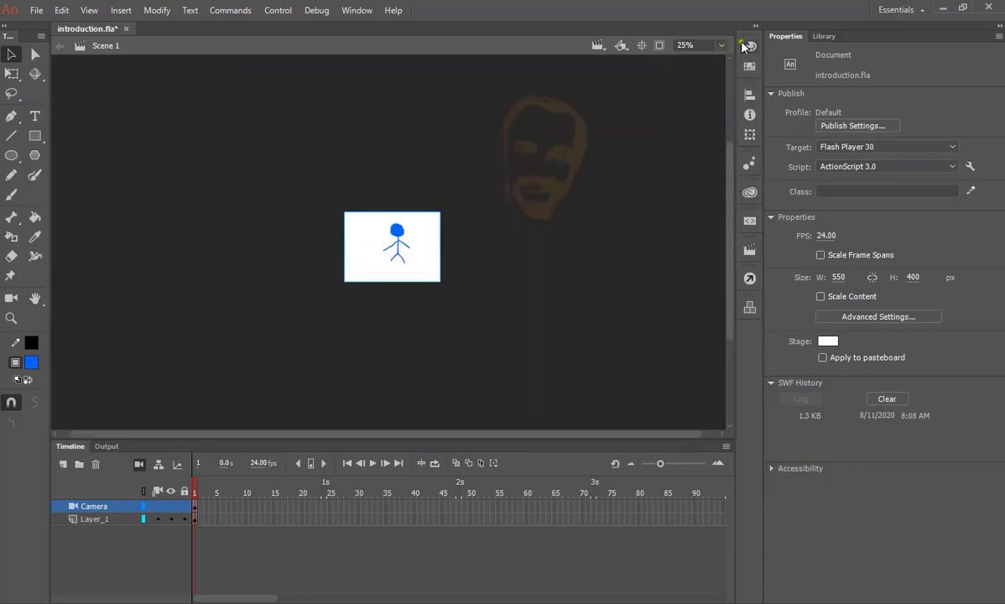
left_click(721, 45)
left_click(712, 76)
- Examine the document's symbols in the edit-symbols list and the Library, and check the list of scenes
left_click(623, 45)
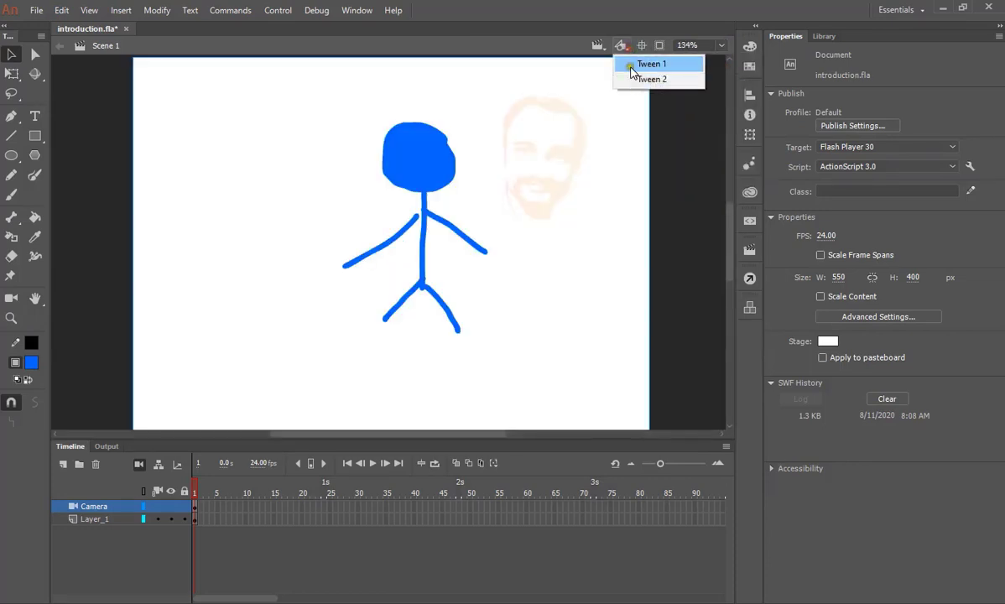
left_click(824, 36)
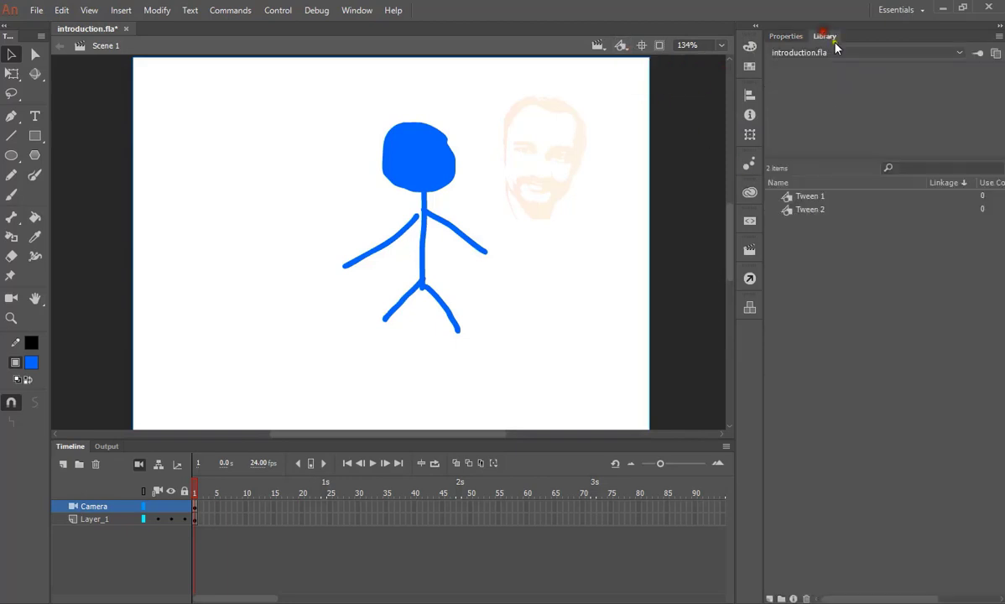
left_click(631, 47)
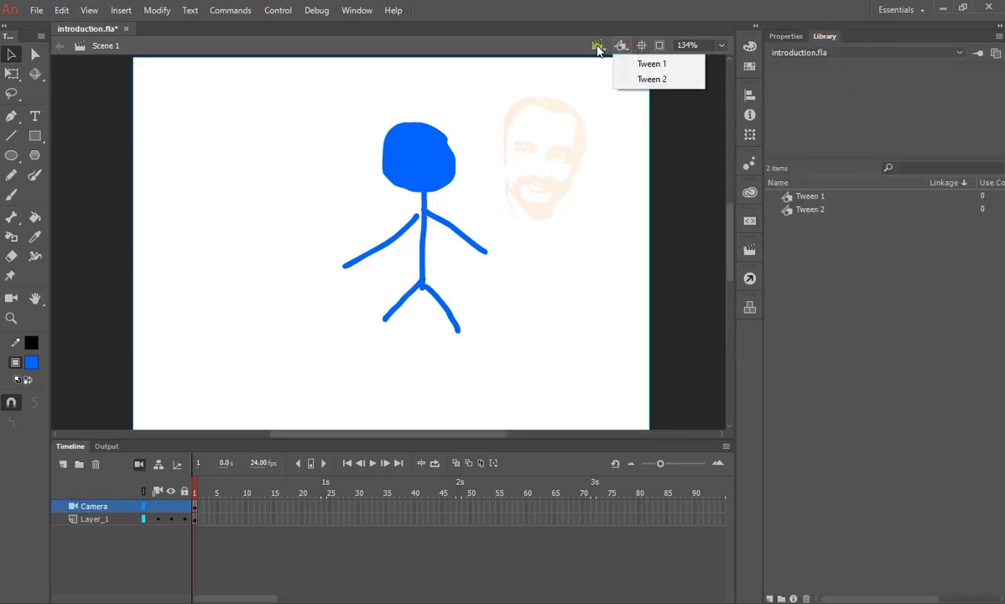
left_click(598, 47)
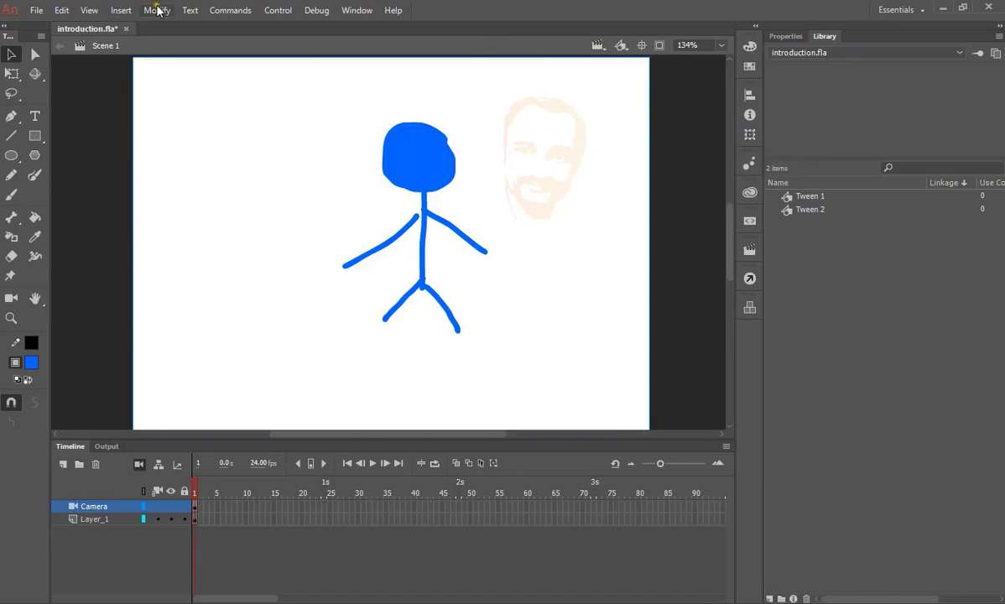
- Insert a second scene, and switch to Scene 1 and back to Scene 2
left_click(121, 10)
left_click(161, 120)
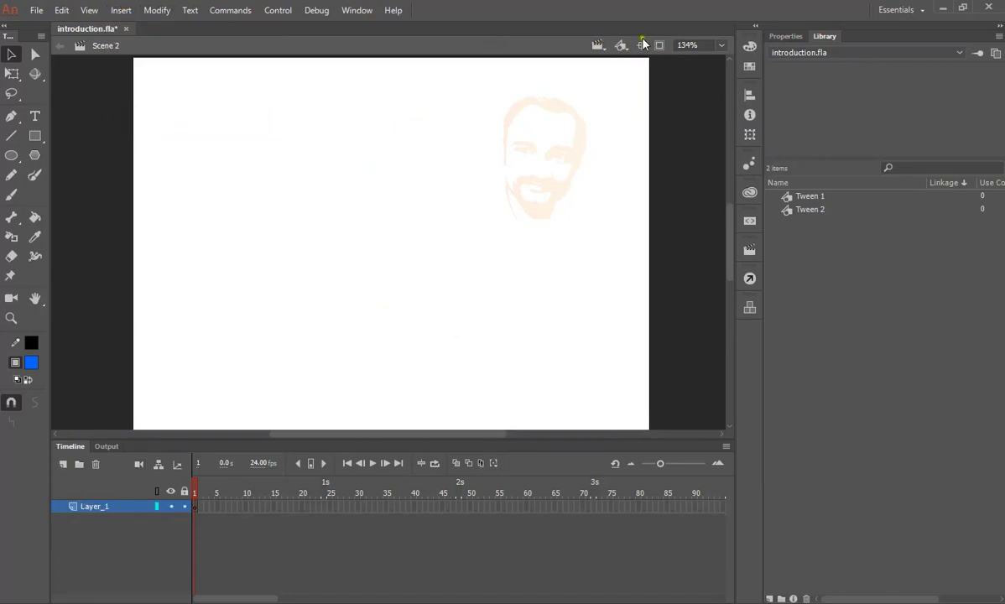
left_click(597, 45)
left_click(621, 62)
left_click(599, 47)
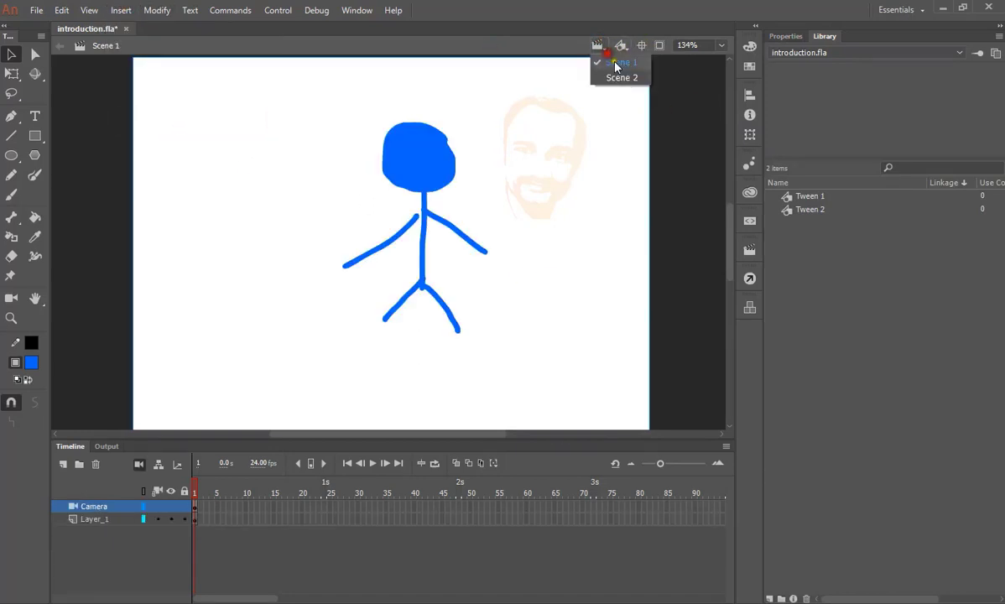
left_click(621, 77)
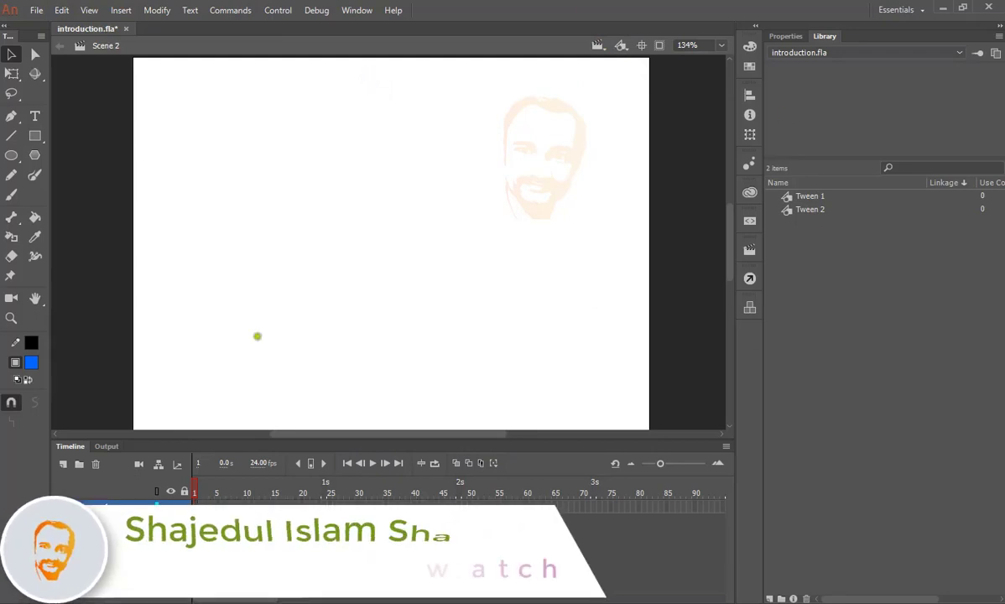